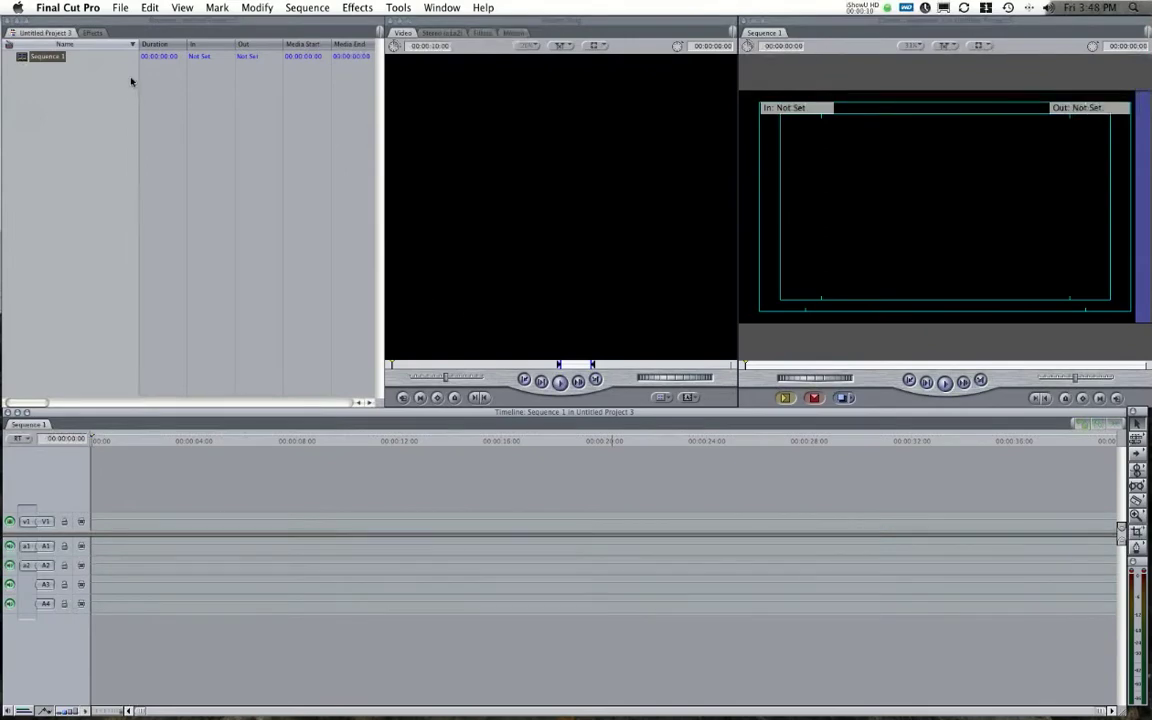
# Look over the File menu and the project tab options, then dismiss them unchanged.
pyautogui.click(120, 7)
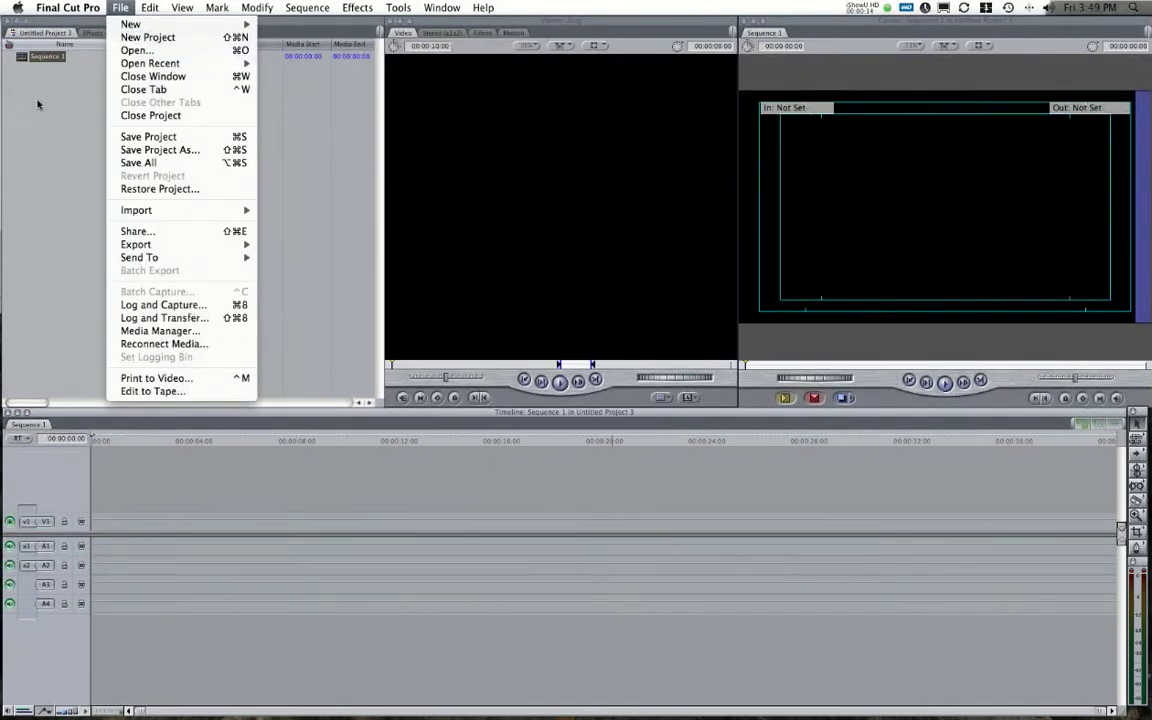
pyautogui.click(38, 101)
pyautogui.rightClick(44, 33)
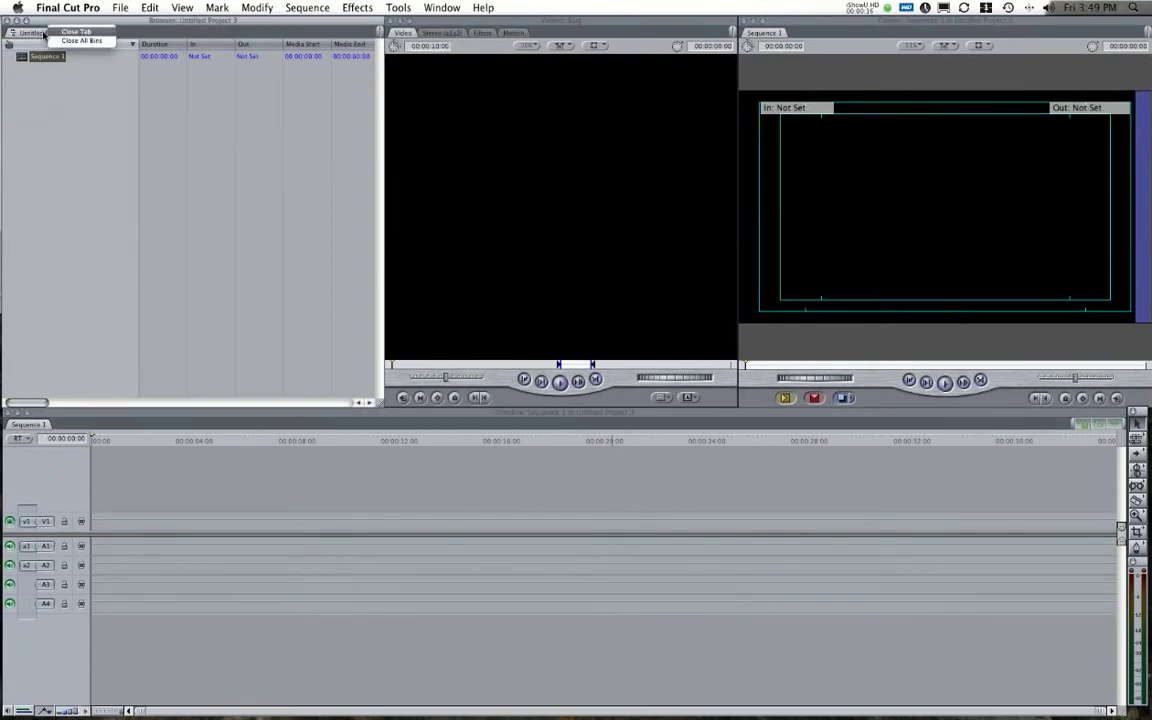
pyautogui.click(38, 57)
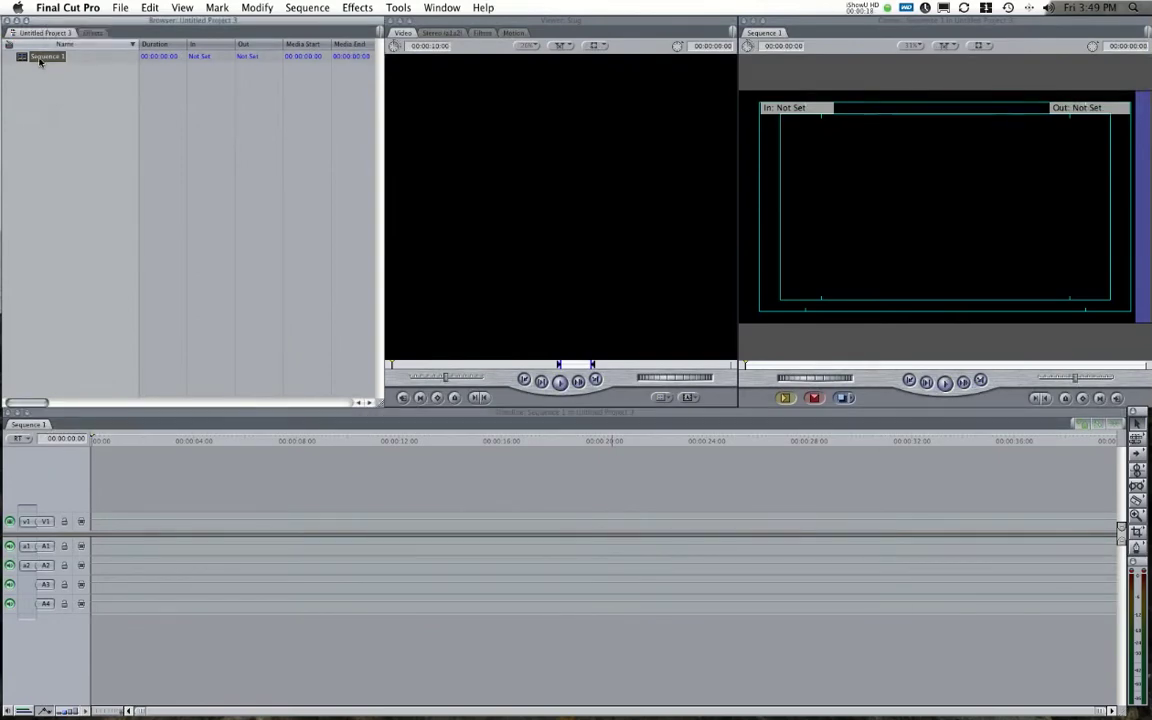
# Rename Sequence 1 in the Browser to 'DEMO REEL'.
pyautogui.click(45, 57)
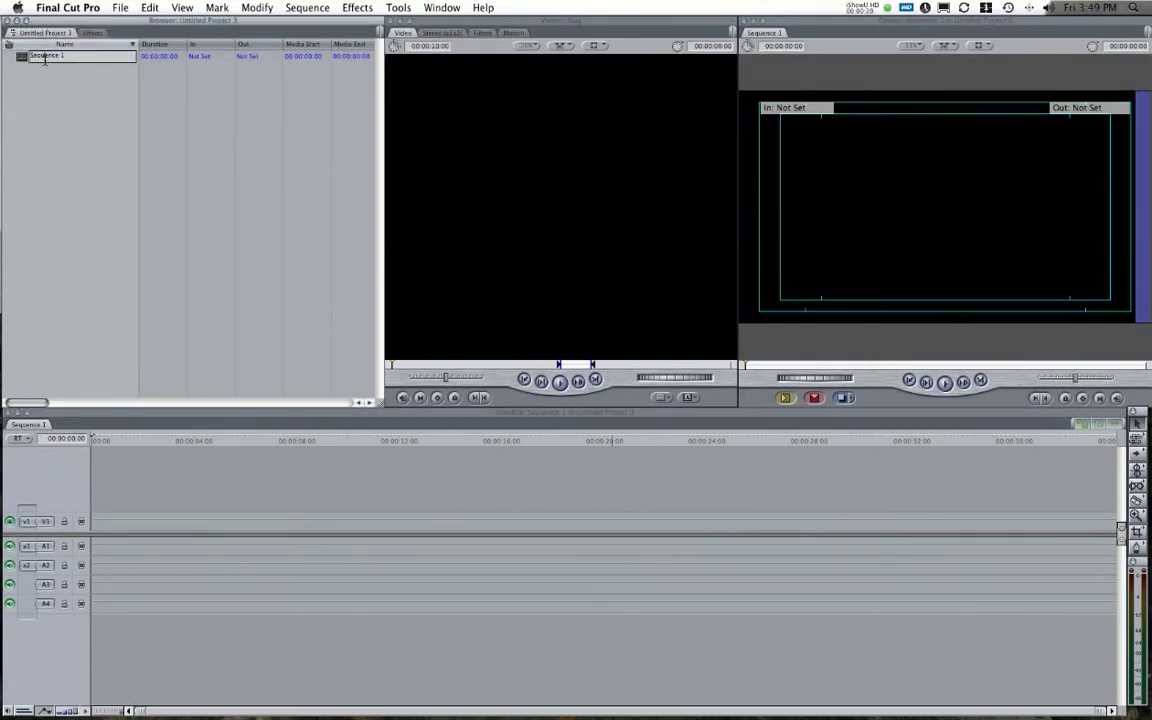
pyautogui.write('DEMO REEL')
pyautogui.press('Return')
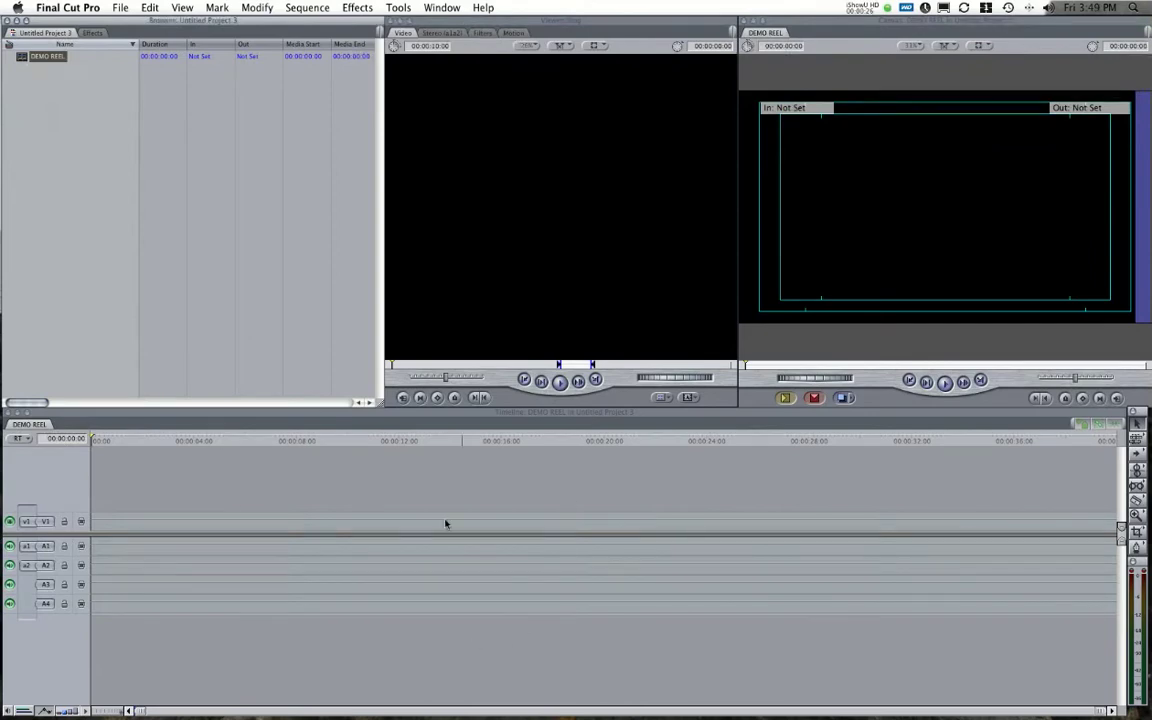
# Import uncompressed_raw.mov from the demovid folder into the Browser.
pyautogui.rightClick(69, 95)
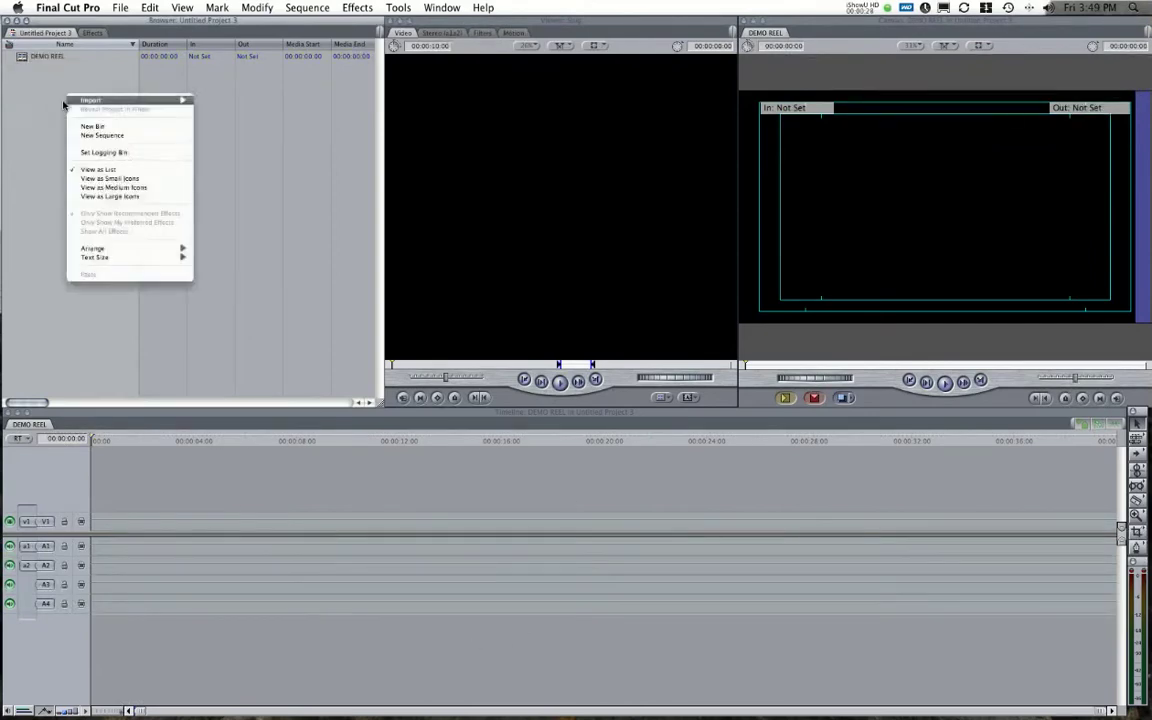
pyautogui.moveTo(100, 103)
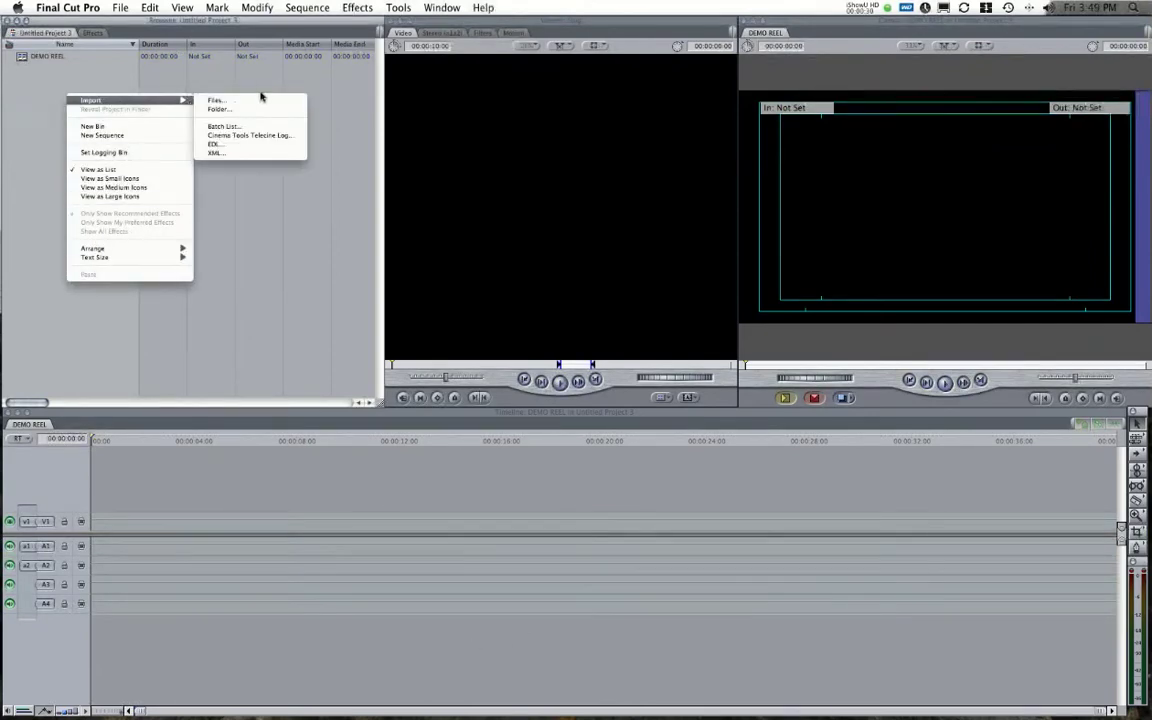
pyautogui.click(222, 103)
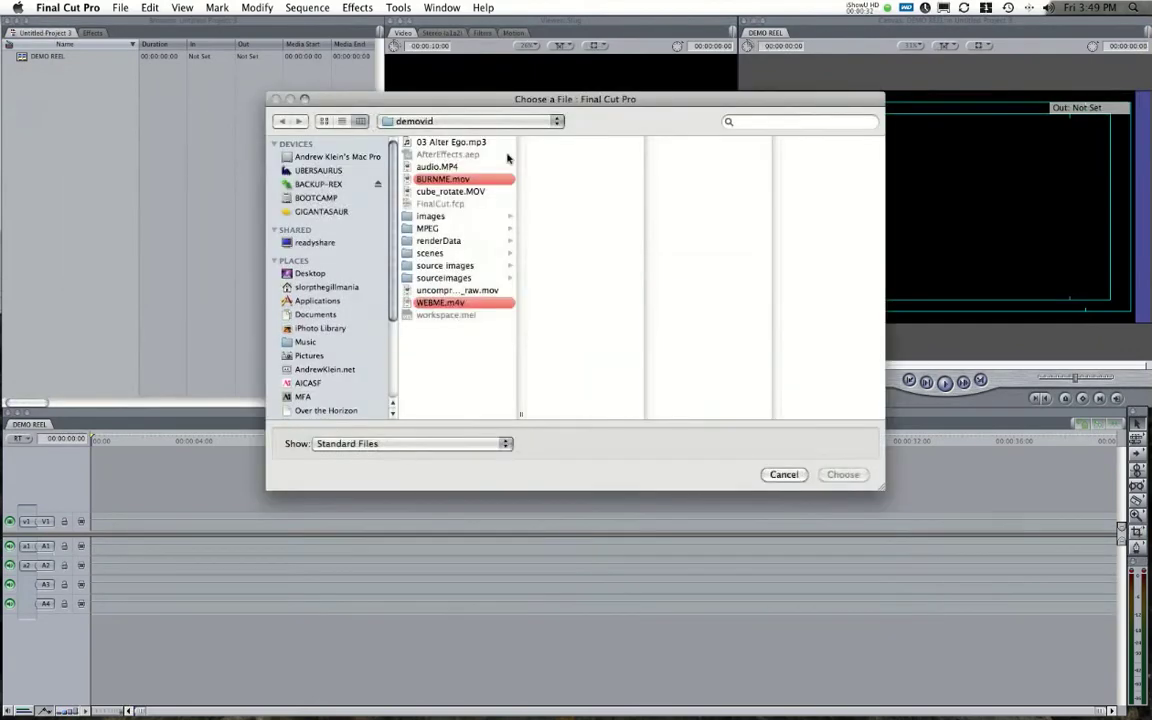
pyautogui.click(471, 291)
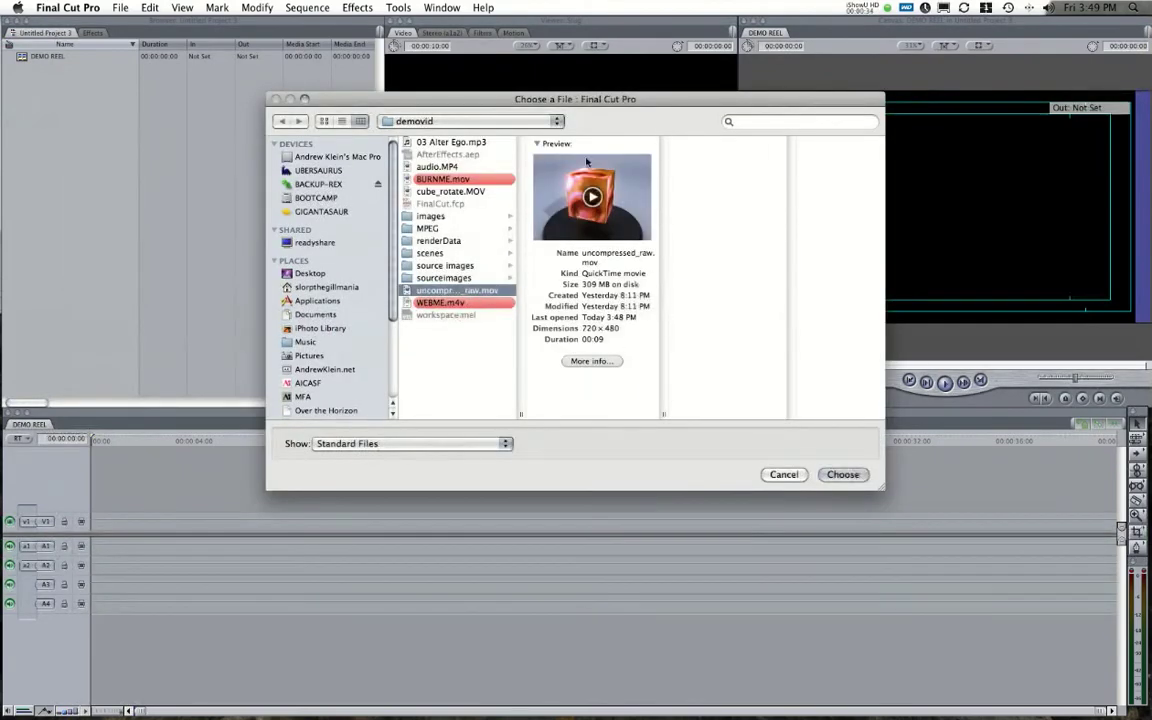
pyautogui.click(845, 476)
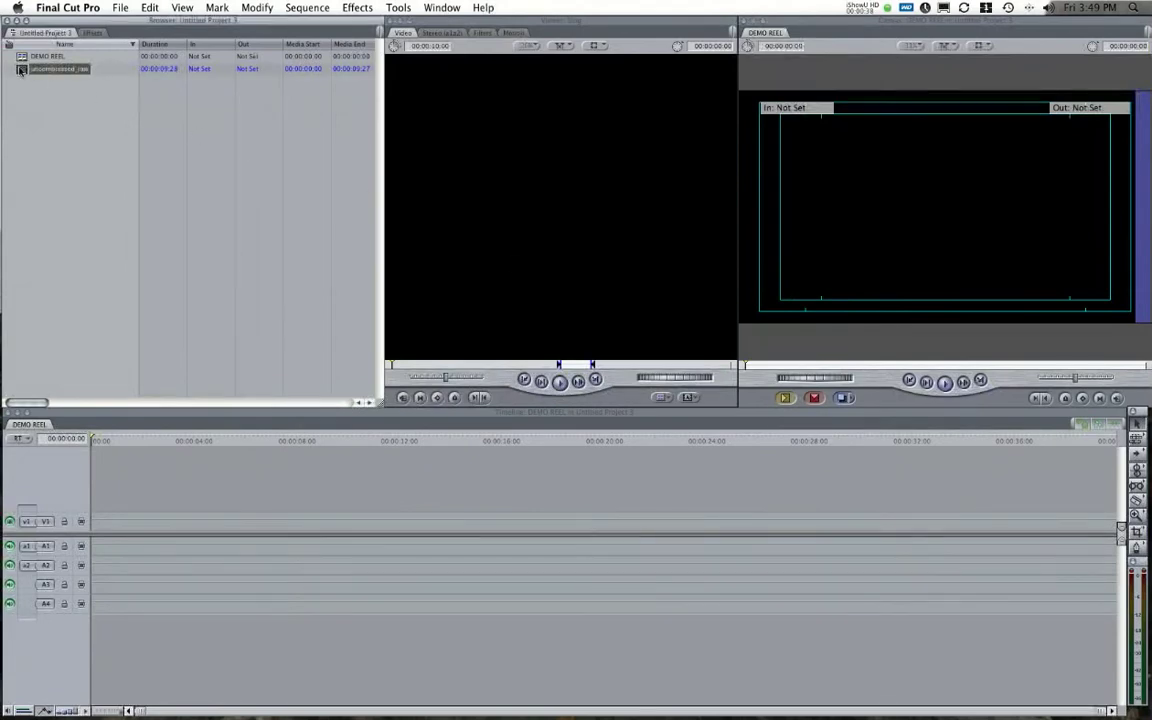
# Import cube_rotate.MOV from the demovid folder into the Browser.
pyautogui.rightClick(33, 88)
pyautogui.moveTo(140, 96)
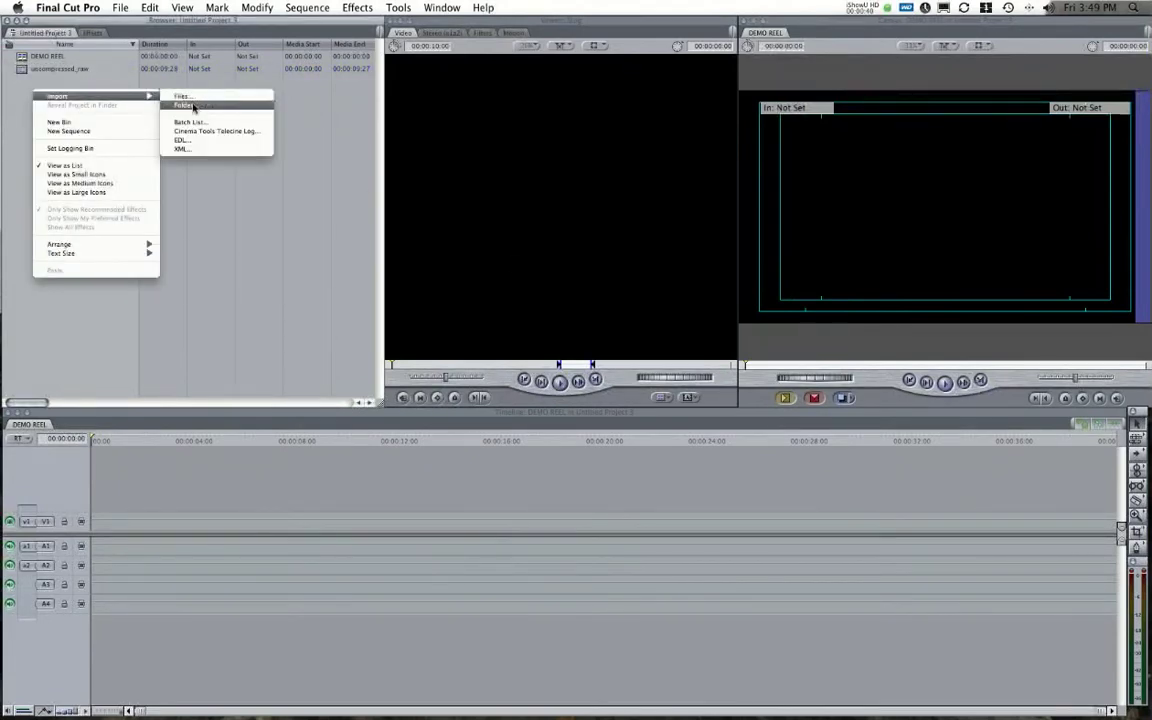
pyautogui.click(184, 96)
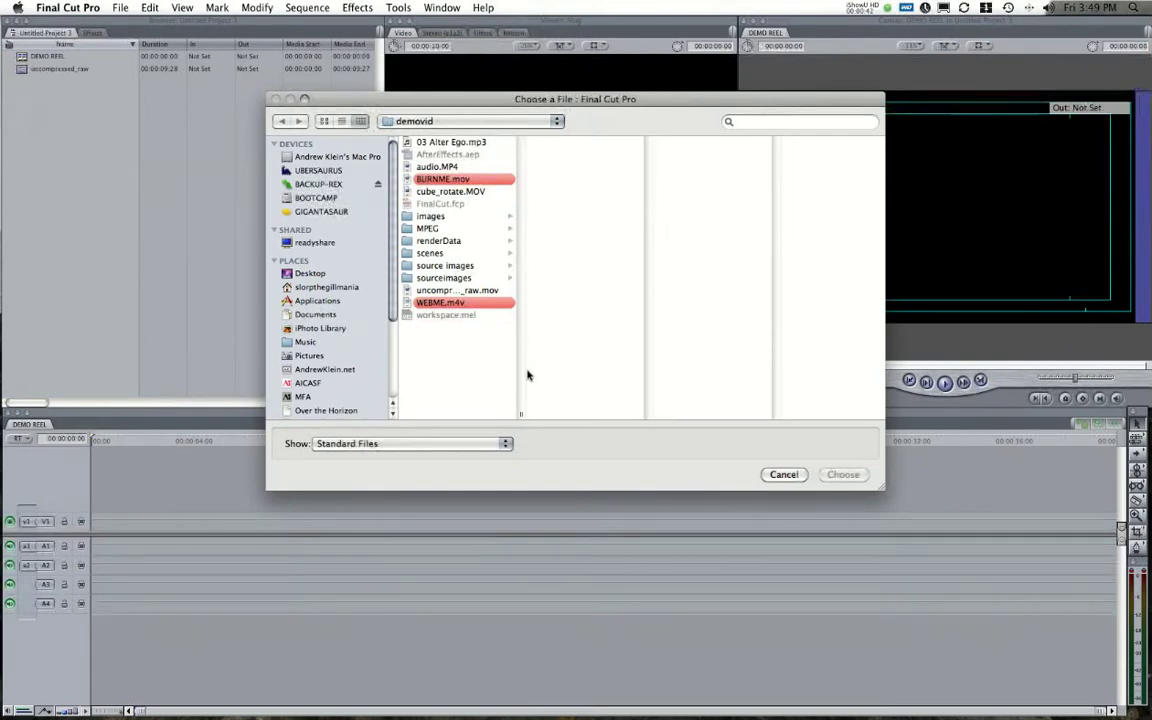
pyautogui.click(412, 190)
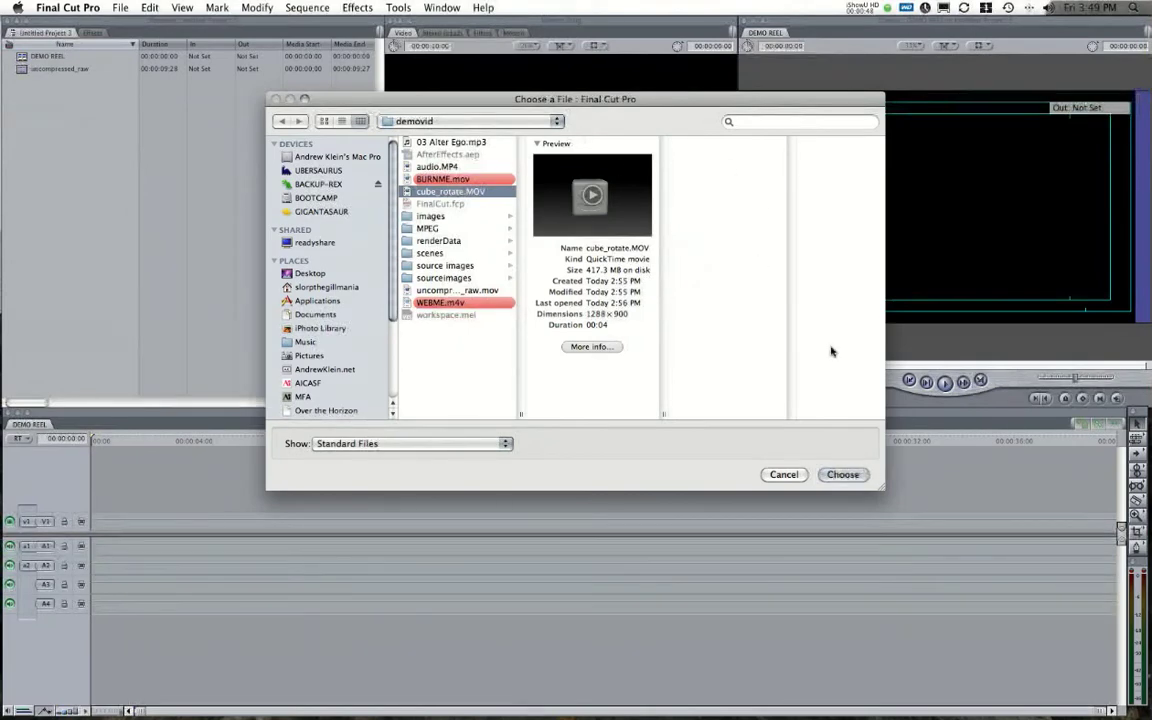
pyautogui.click(843, 475)
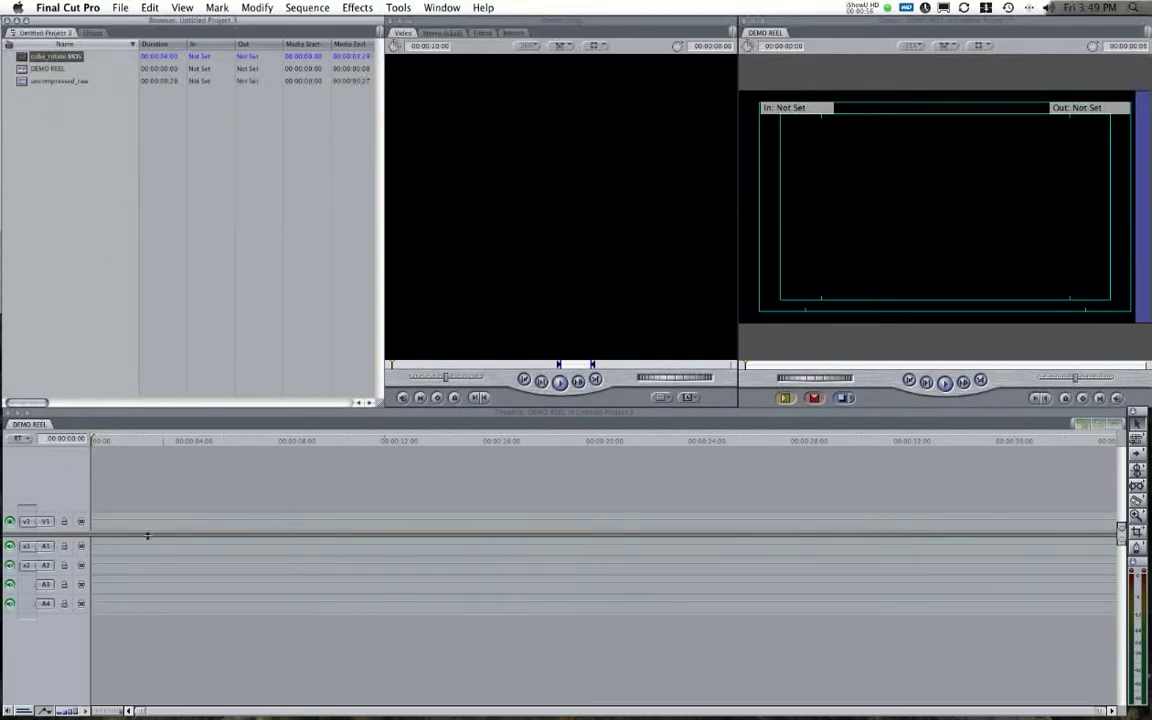
# Open DEMO REEL's sequence settings and set the frame size to NTSC DV 720 x 480.
pyautogui.click(31, 70)
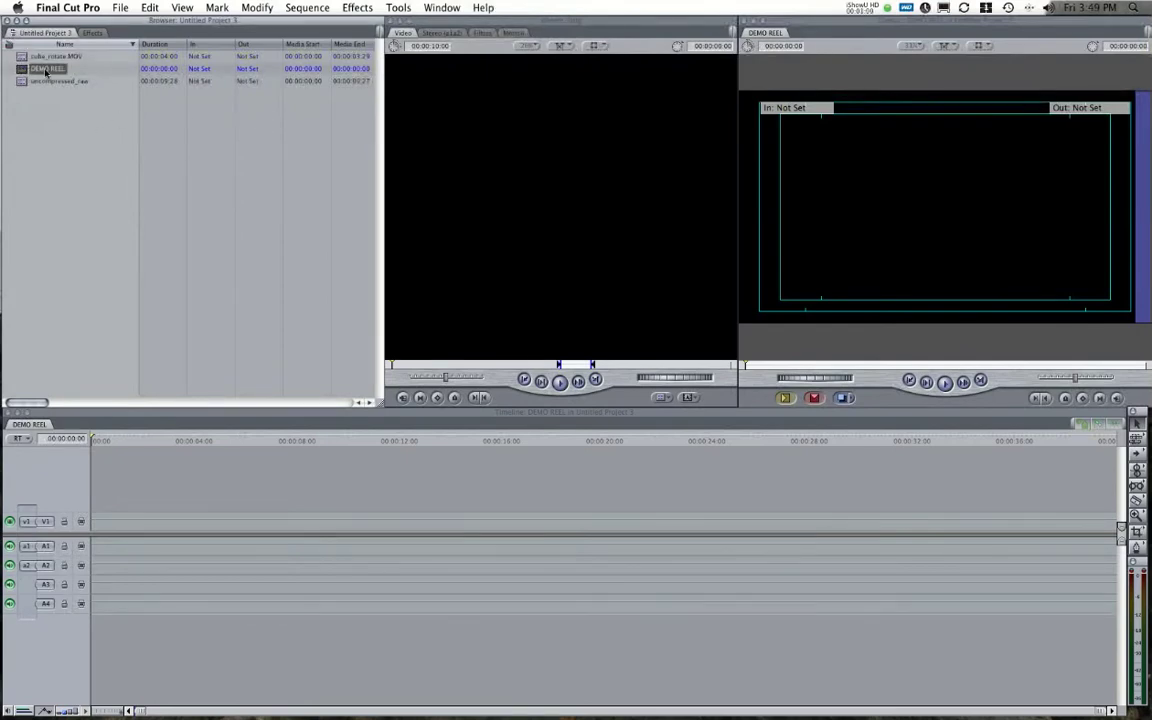
pyautogui.rightClick(45, 72)
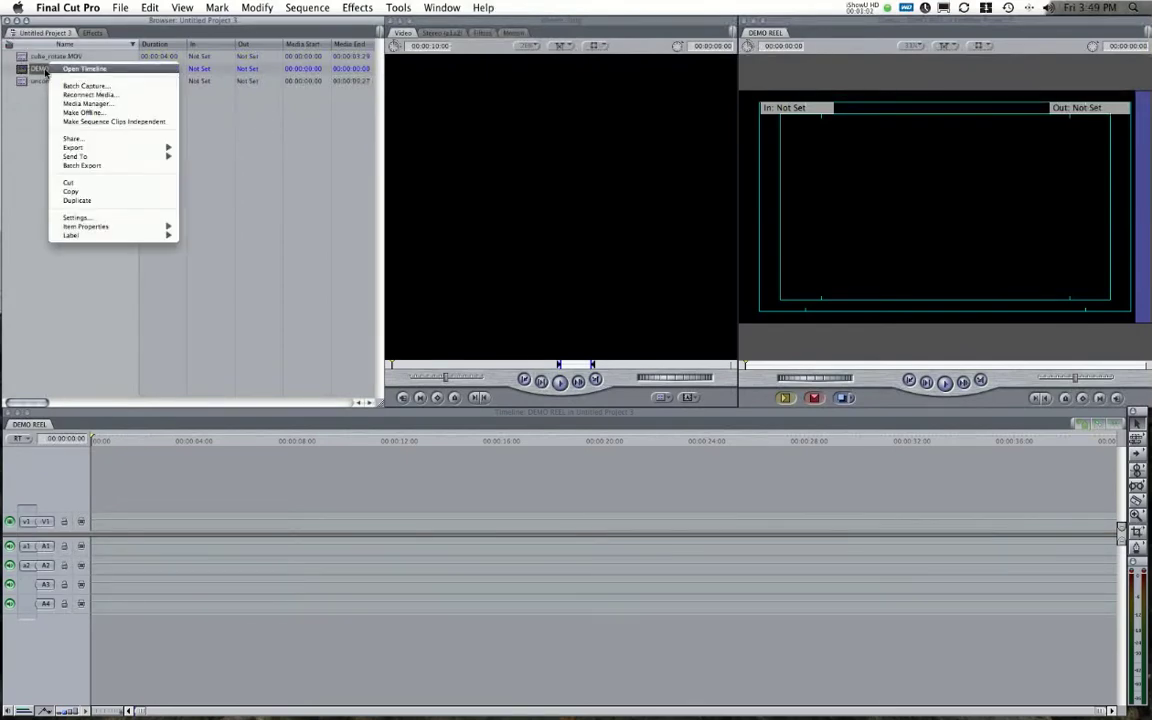
pyautogui.click(102, 218)
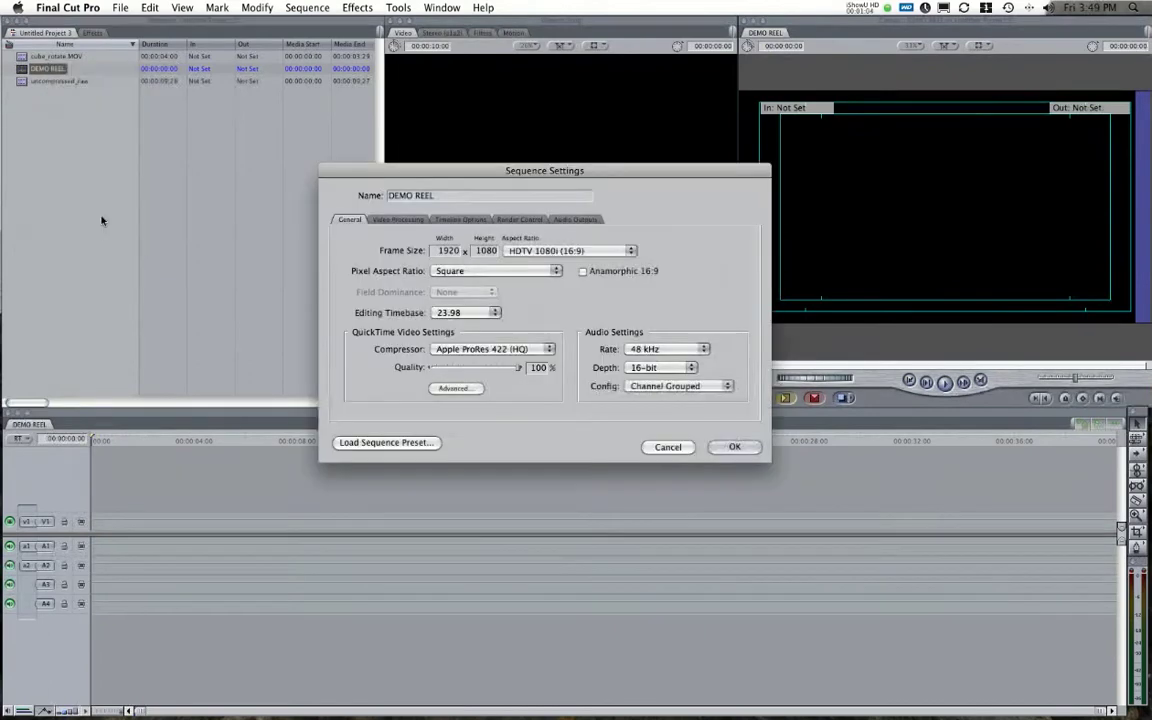
pyautogui.moveTo(543, 176); pyautogui.dragTo(580, 162)
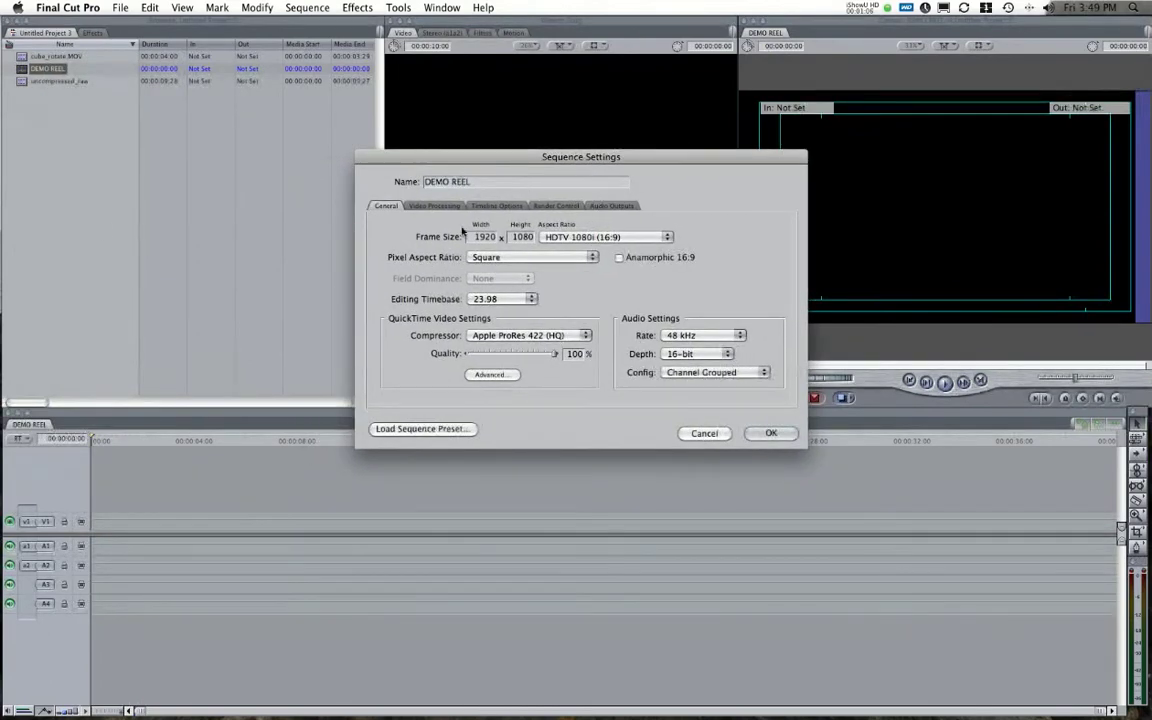
pyautogui.click(592, 239)
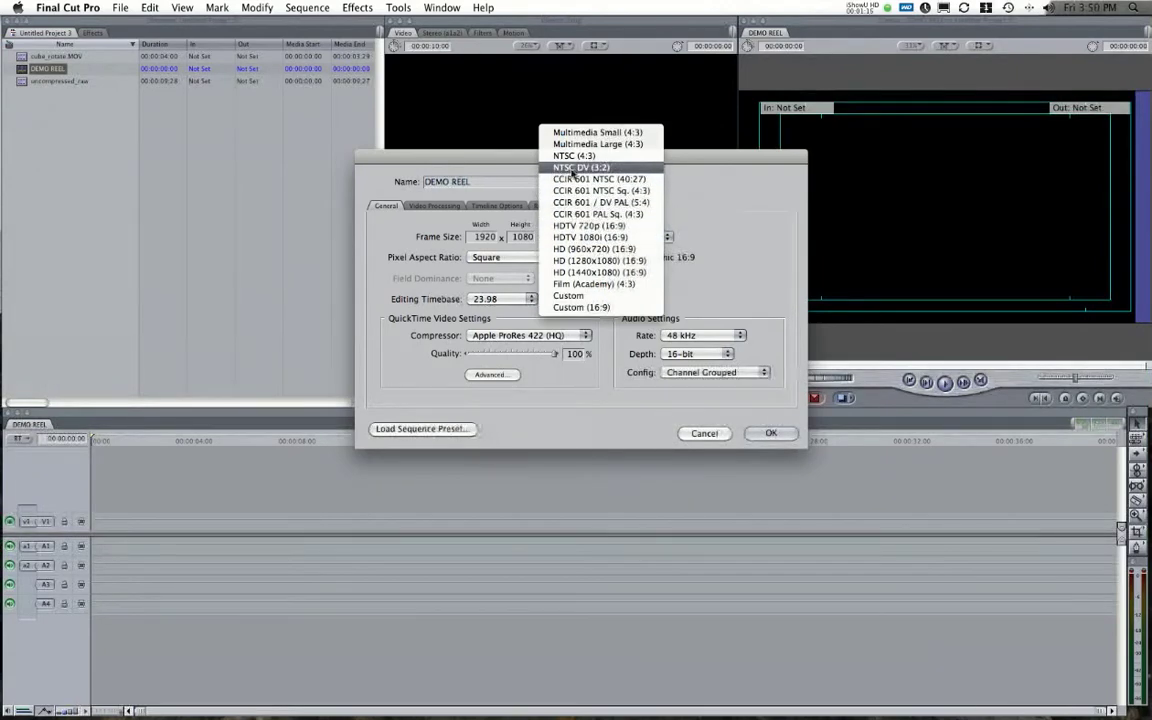
pyautogui.click(597, 168)
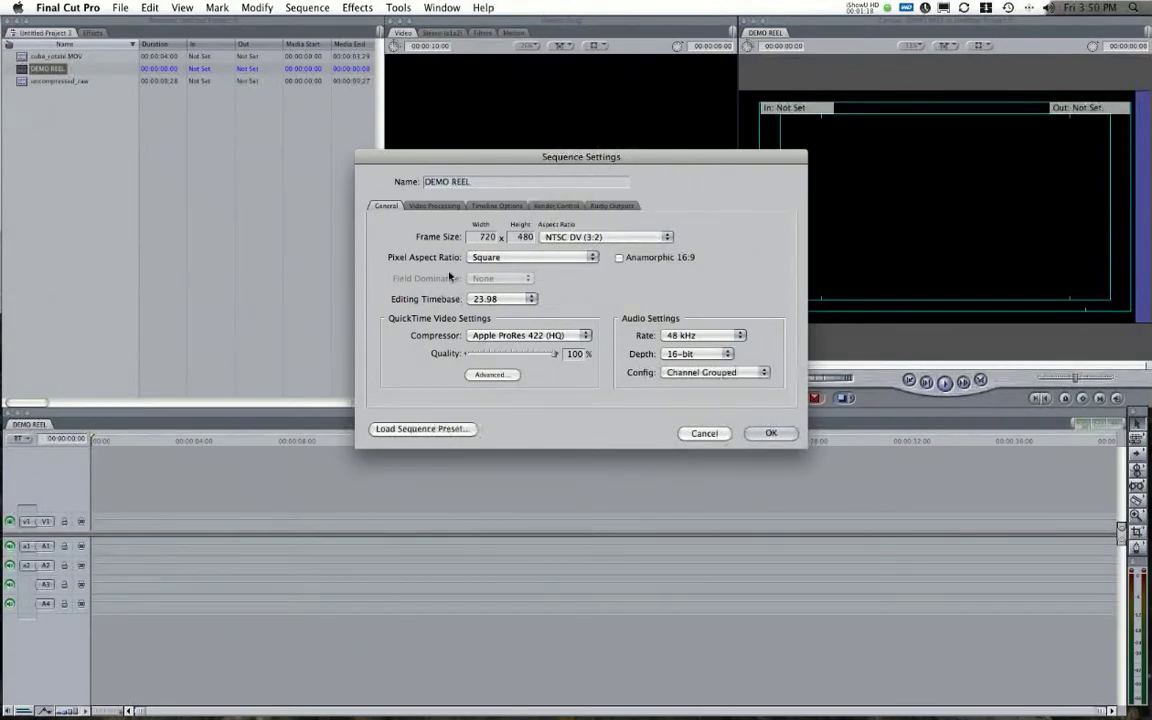
# Set pixel aspect to NTSC CCIR 601 / DV and timebase to 29.97, then apply.
pyautogui.click(524, 259)
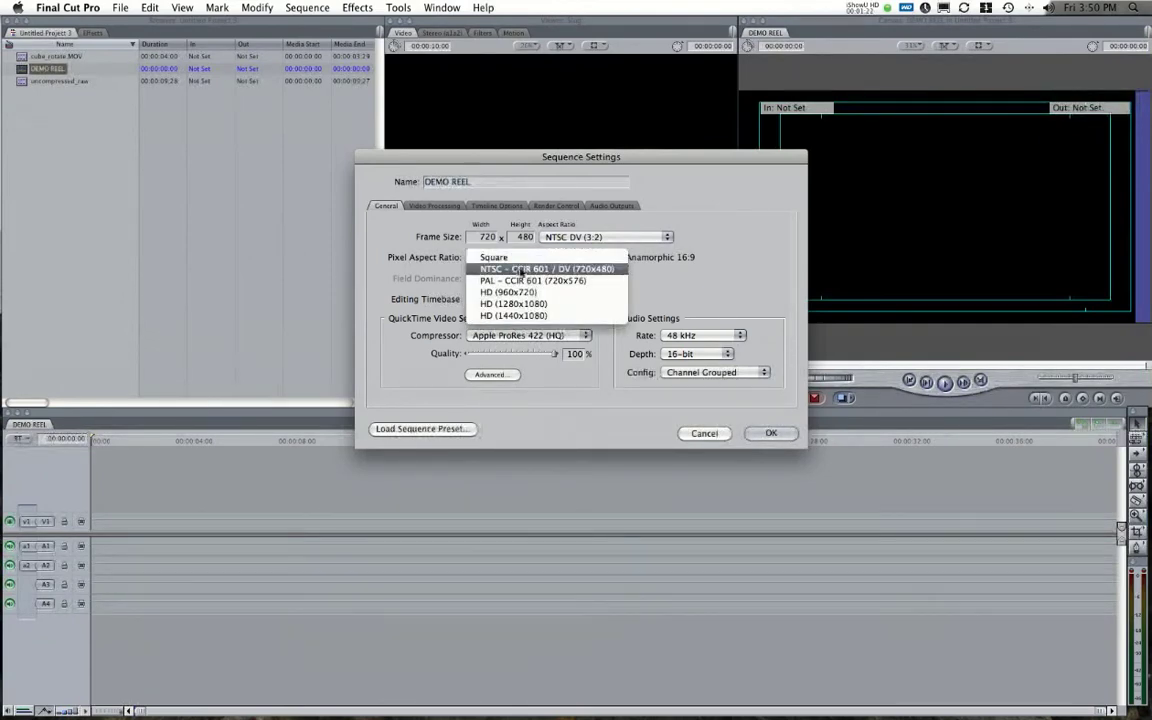
pyautogui.click(524, 272)
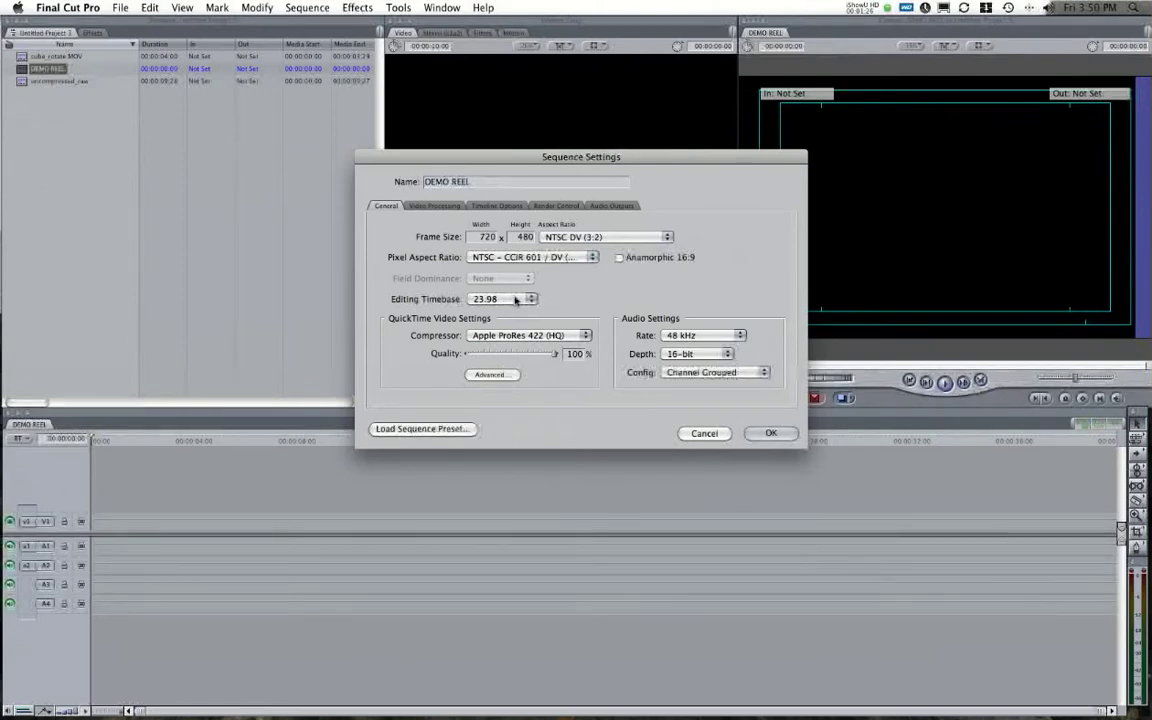
pyautogui.click(515, 299)
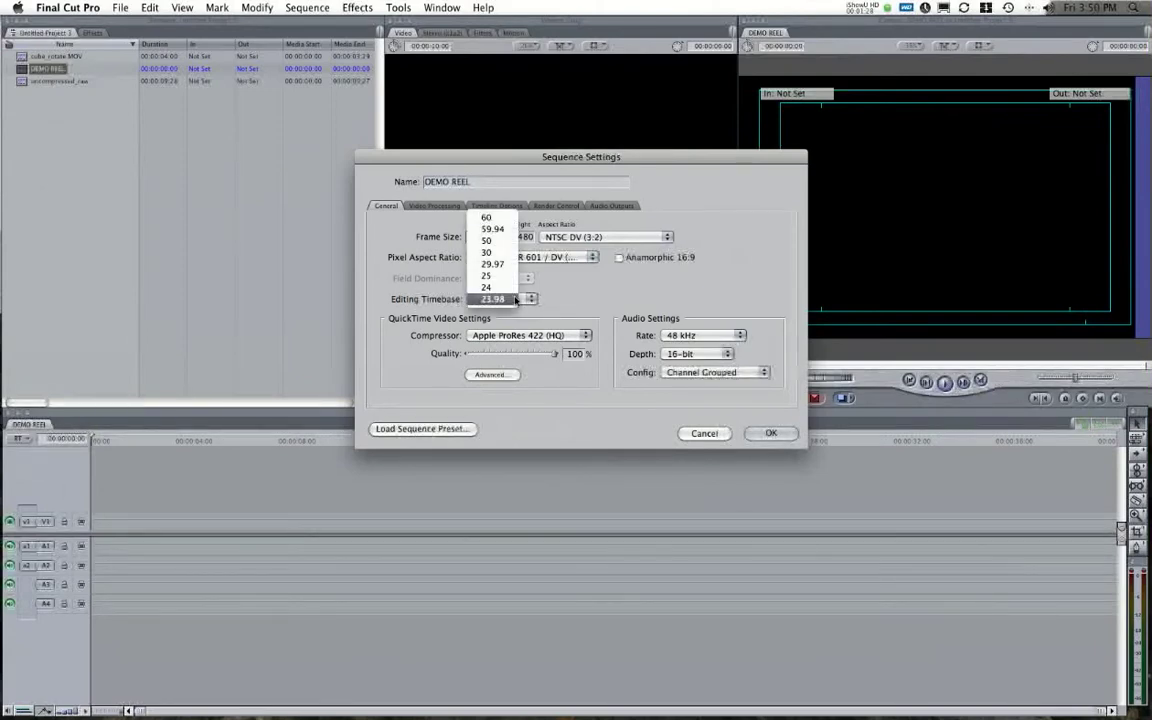
pyautogui.click(493, 263)
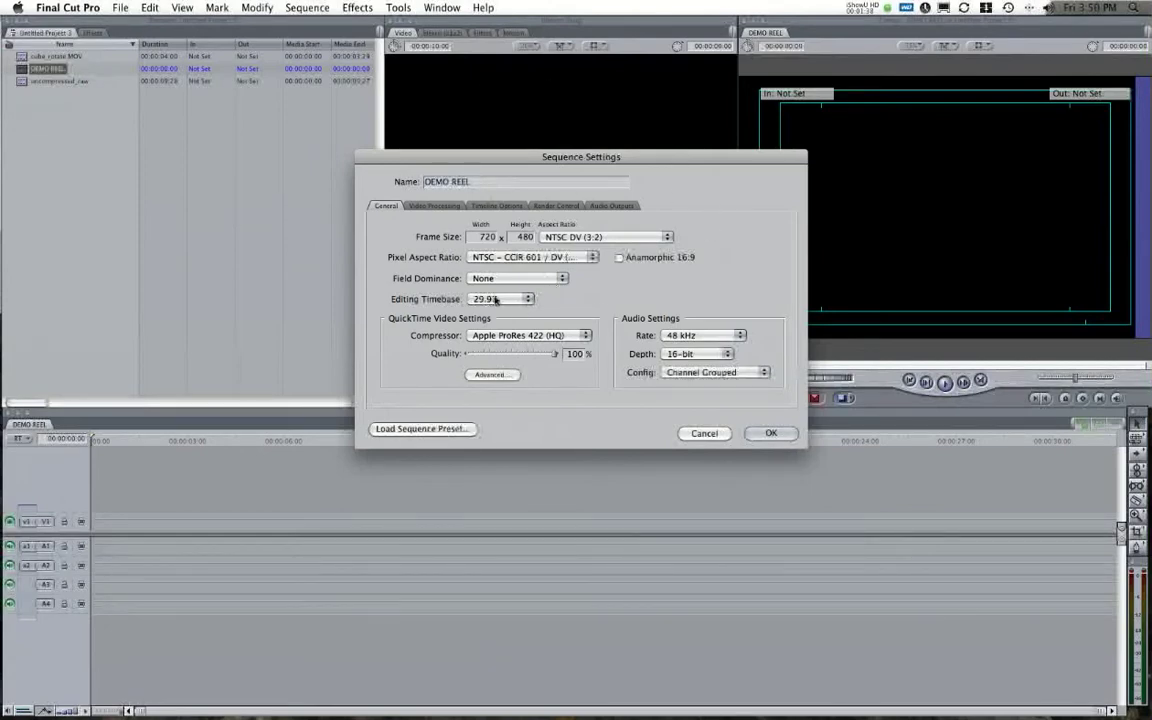
pyautogui.click(495, 300)
pyautogui.click(500, 300)
pyautogui.click(771, 433)
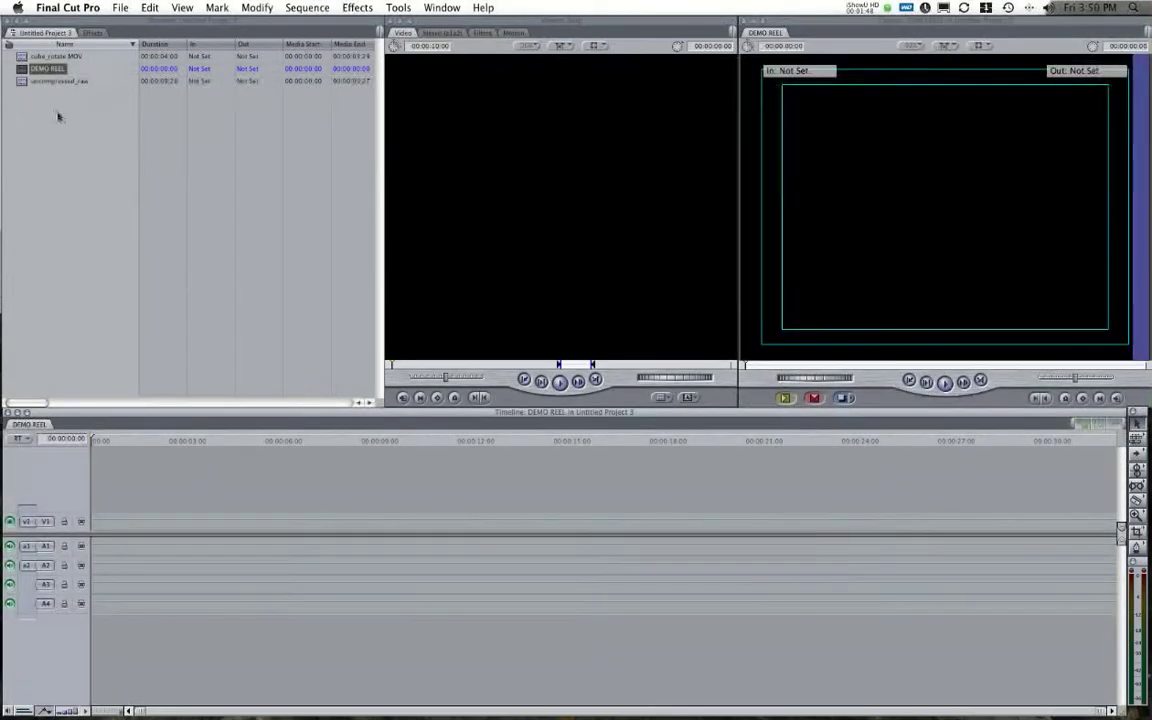
# Place uncompressed_raw on V1 of DEMO REEL, keeping the sequence settings at the mismatch alert.
pyautogui.click(25, 82)
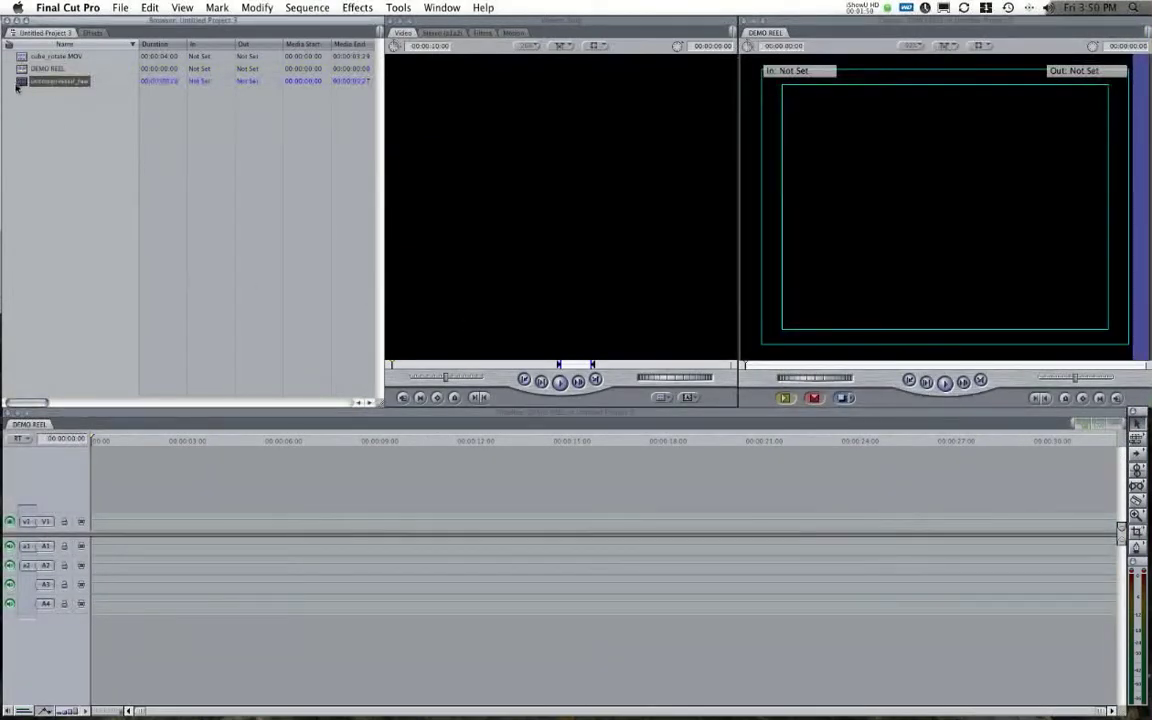
pyautogui.moveTo(22, 83); pyautogui.dragTo(201, 526)
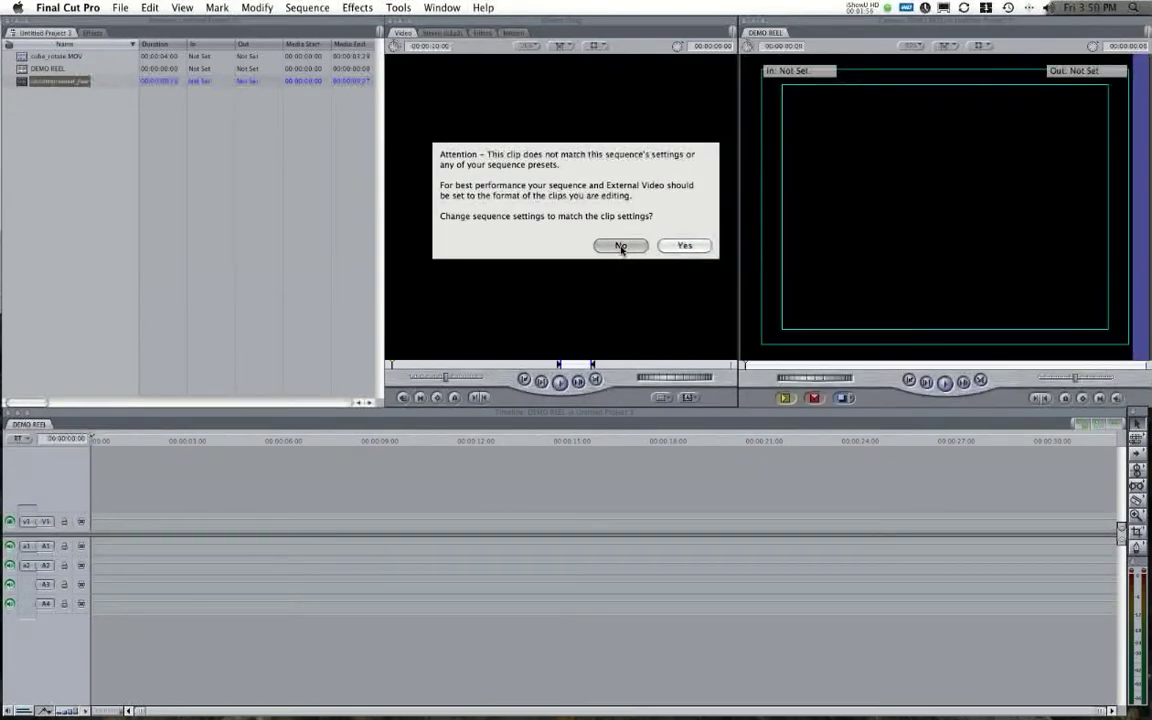
pyautogui.click(621, 246)
pyautogui.moveTo(380, 444); pyautogui.dragTo(338, 447)
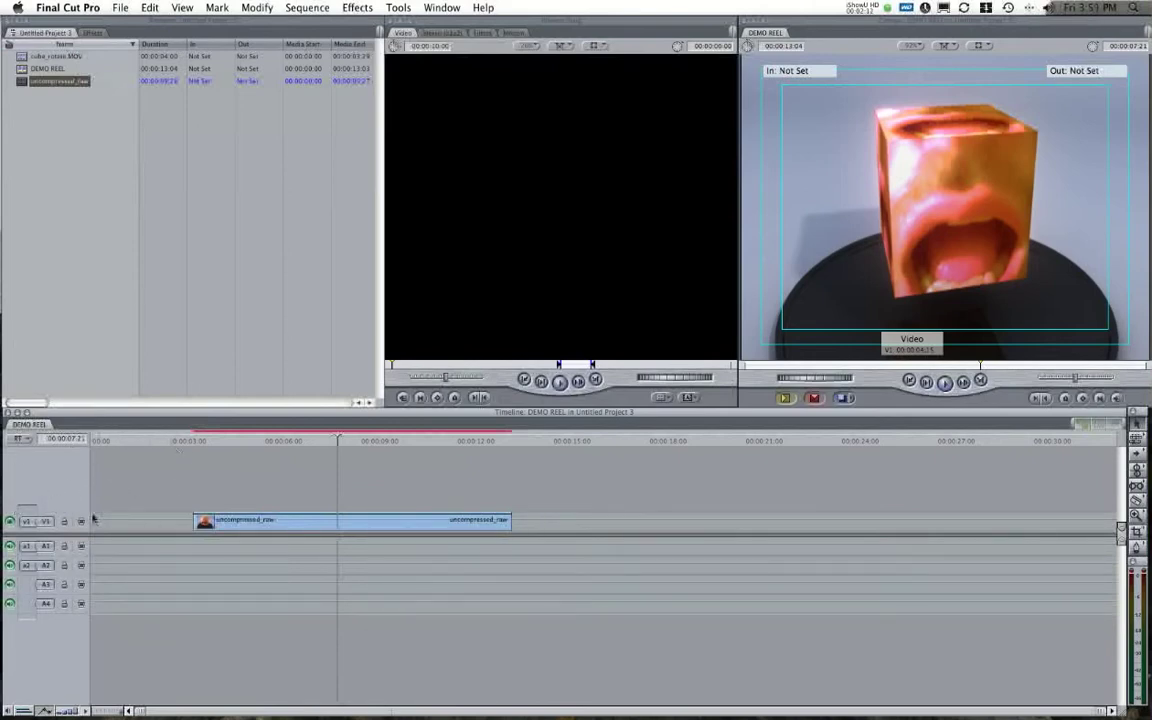
# Add a V2 track and place cube_rotate.MOV on it at 00:00:12, previewing its frames.
pyautogui.rightClick(56, 494)
pyautogui.click(86, 495)
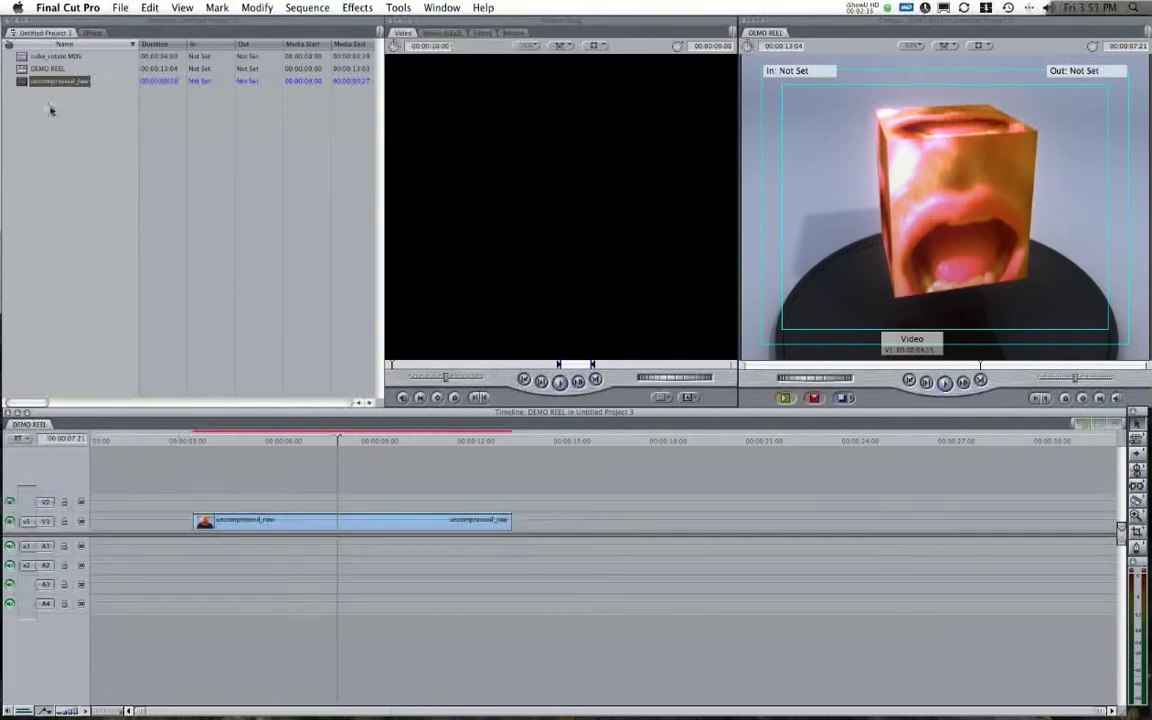
pyautogui.click(46, 57)
pyautogui.moveTo(24, 58); pyautogui.dragTo(499, 460)
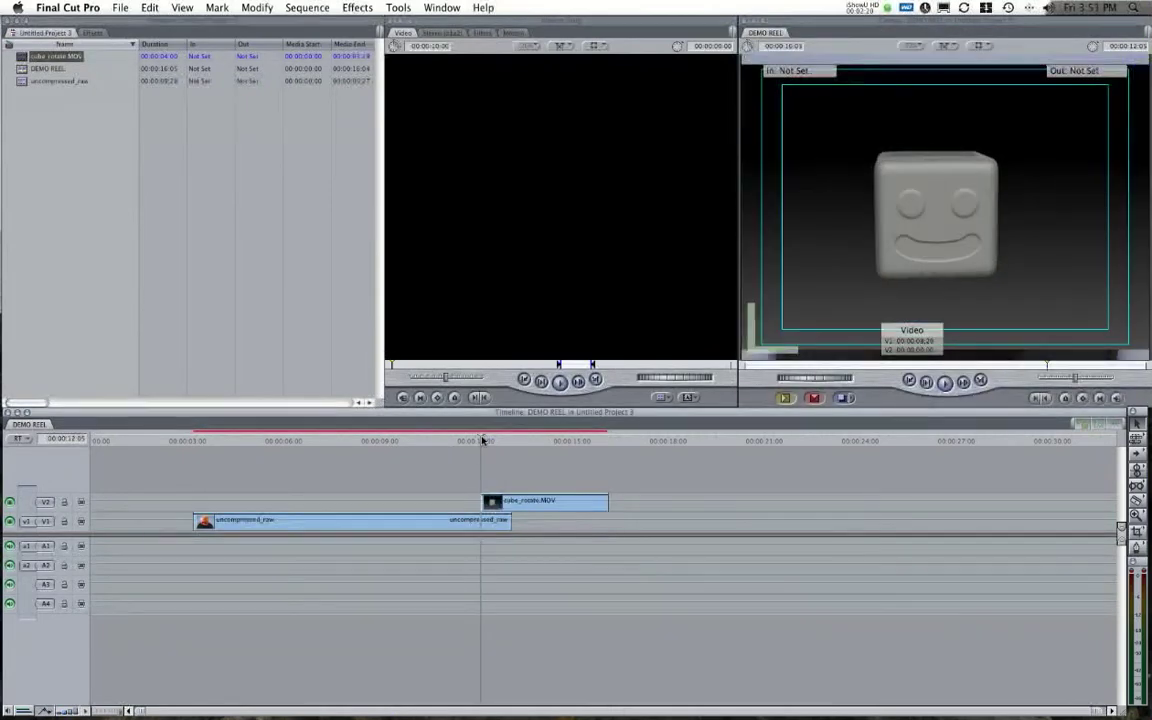
pyautogui.click(504, 441)
pyautogui.moveTo(504, 441); pyautogui.dragTo(551, 440)
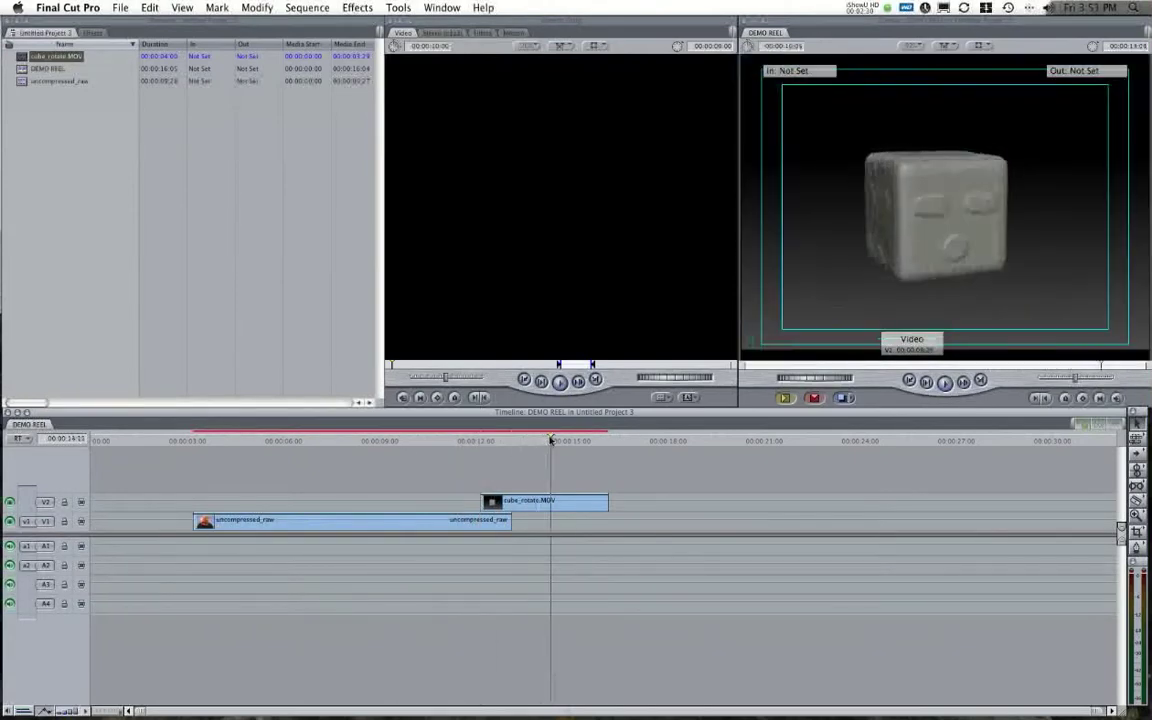
# Delete cube_rotate.MOV from V2 and scrub back toward the sequence start.
pyautogui.click(594, 508)
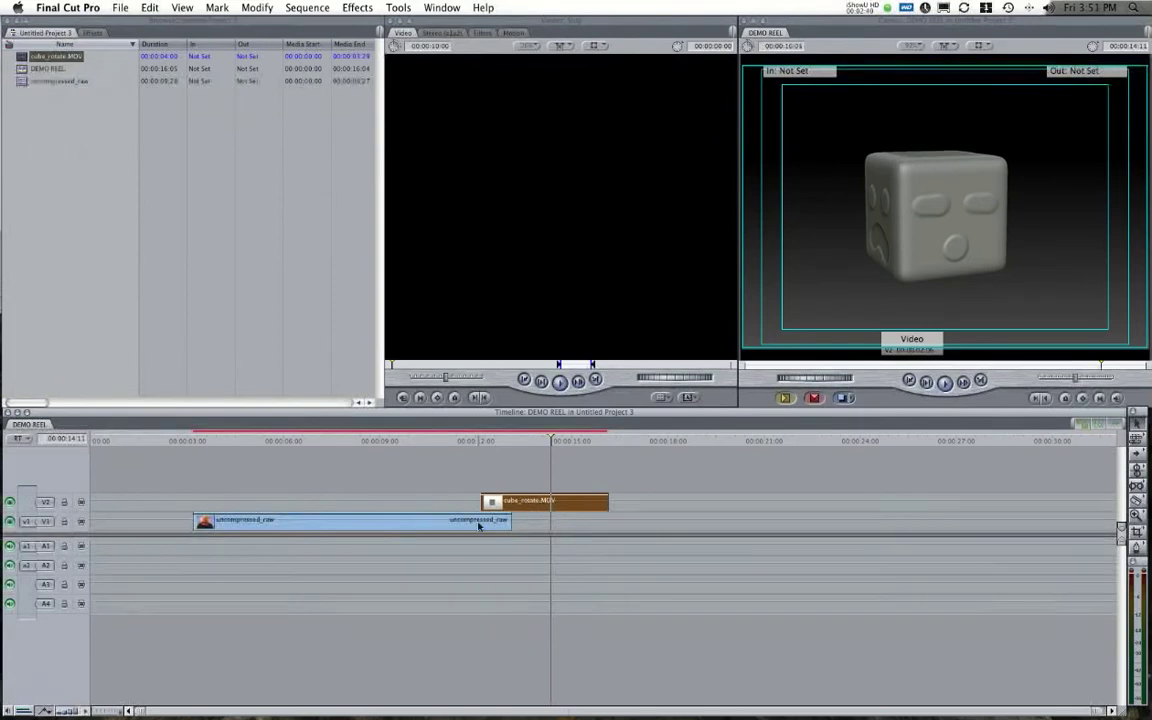
pyautogui.press('Delete')
pyautogui.moveTo(412, 443); pyautogui.dragTo(154, 439)
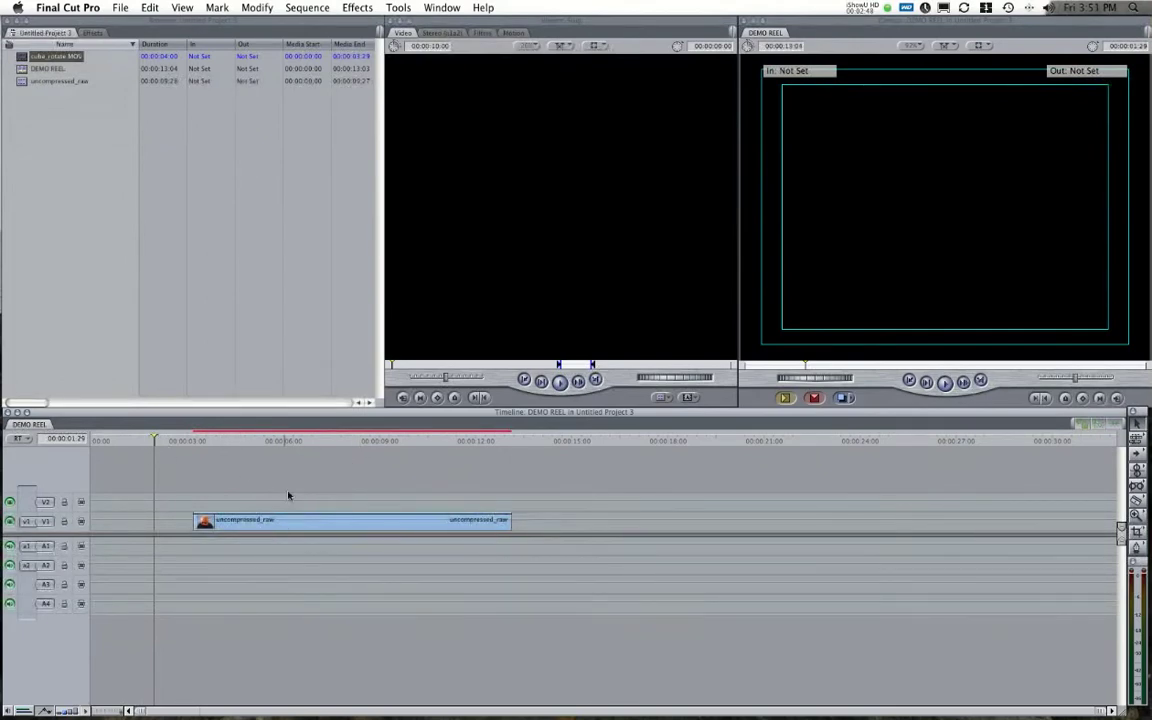
# Render All of DEMO REEL despite the unsaved-project alert, then play it back.
pyautogui.click(309, 7)
pyautogui.moveTo(330, 37)
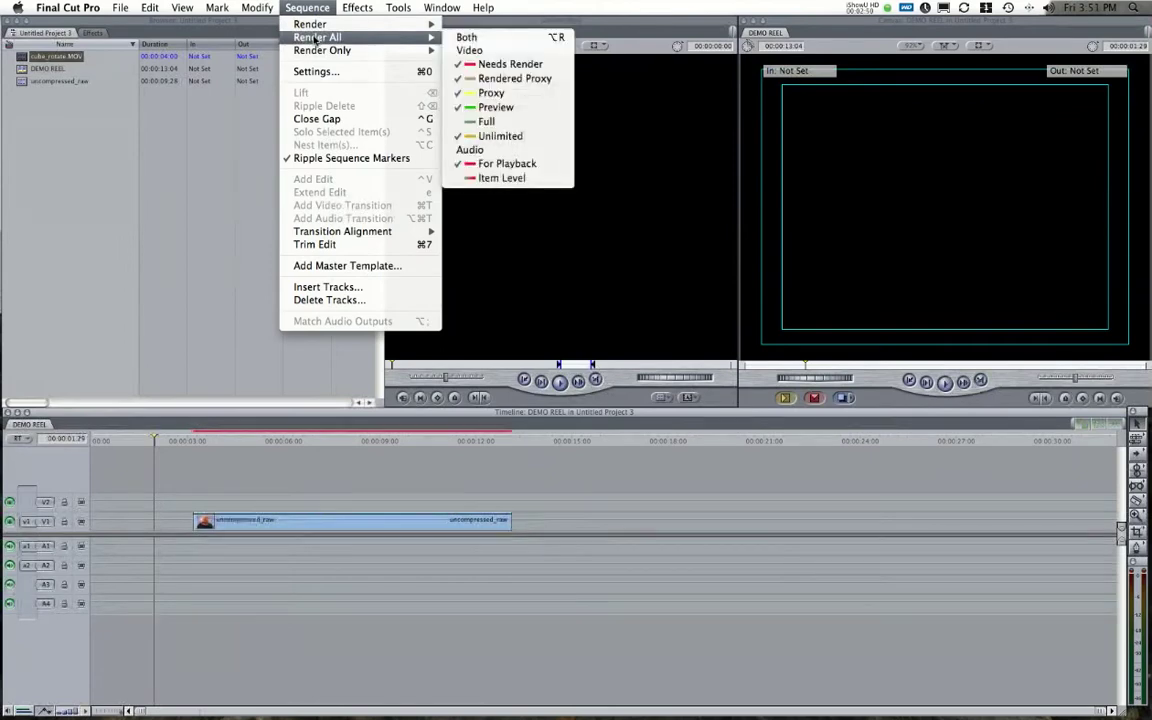
pyautogui.click(467, 38)
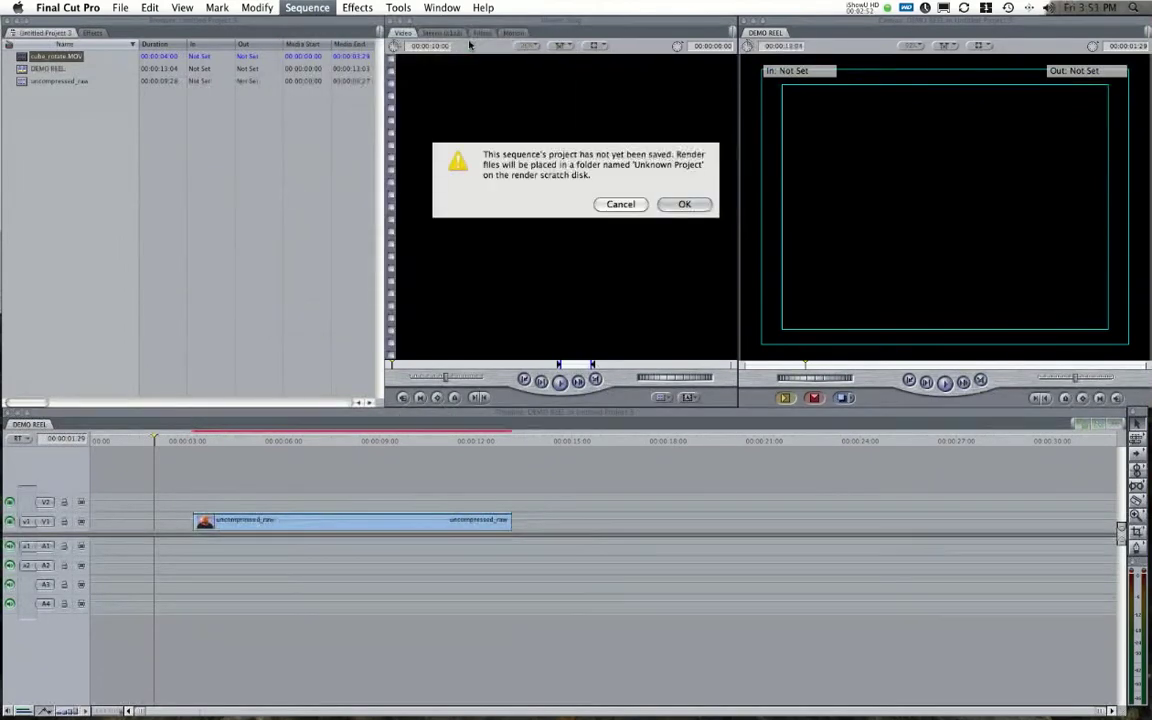
pyautogui.click(684, 205)
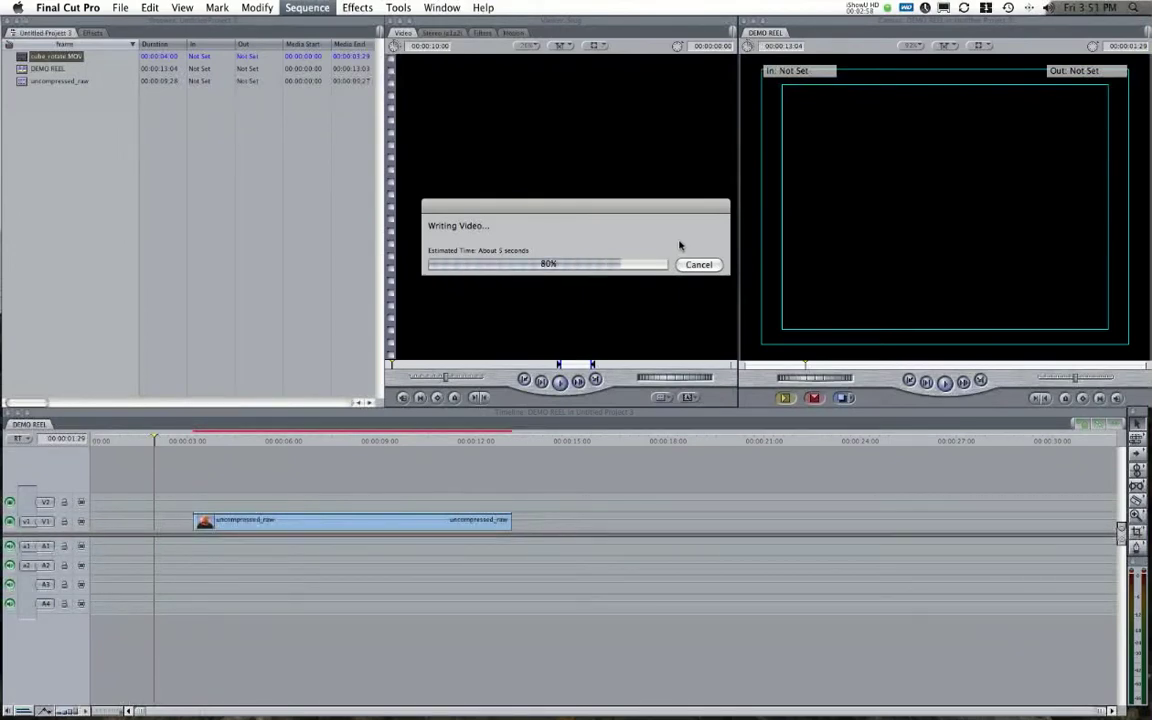
pyautogui.press('space')
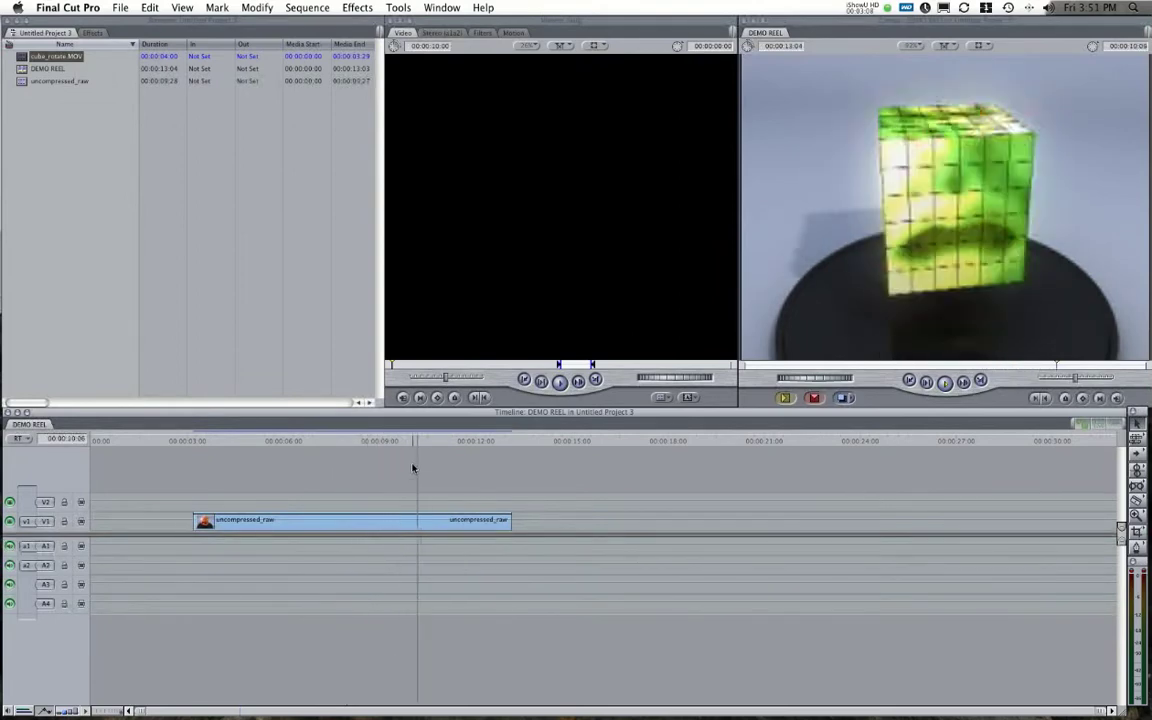
# Trim 1:24 off the start of uncompressed_raw, reviewing frames before and after the trim.
pyautogui.moveTo(393, 442); pyautogui.dragTo(228, 448)
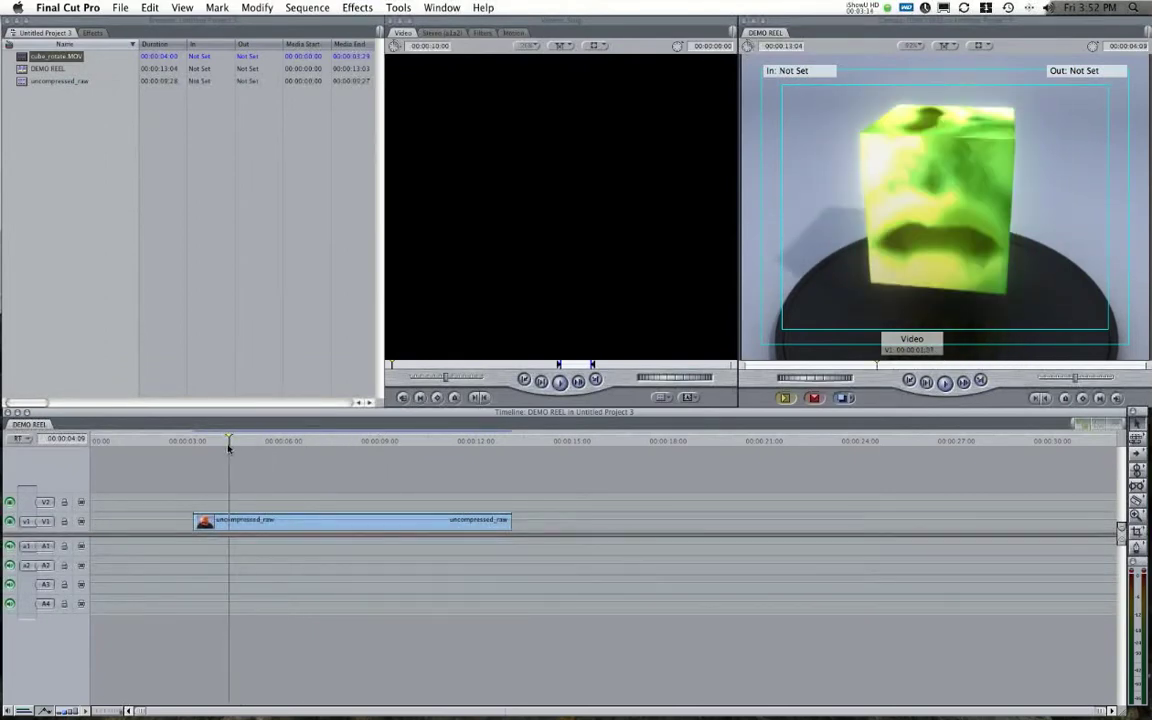
pyautogui.moveTo(233, 447); pyautogui.dragTo(251, 442)
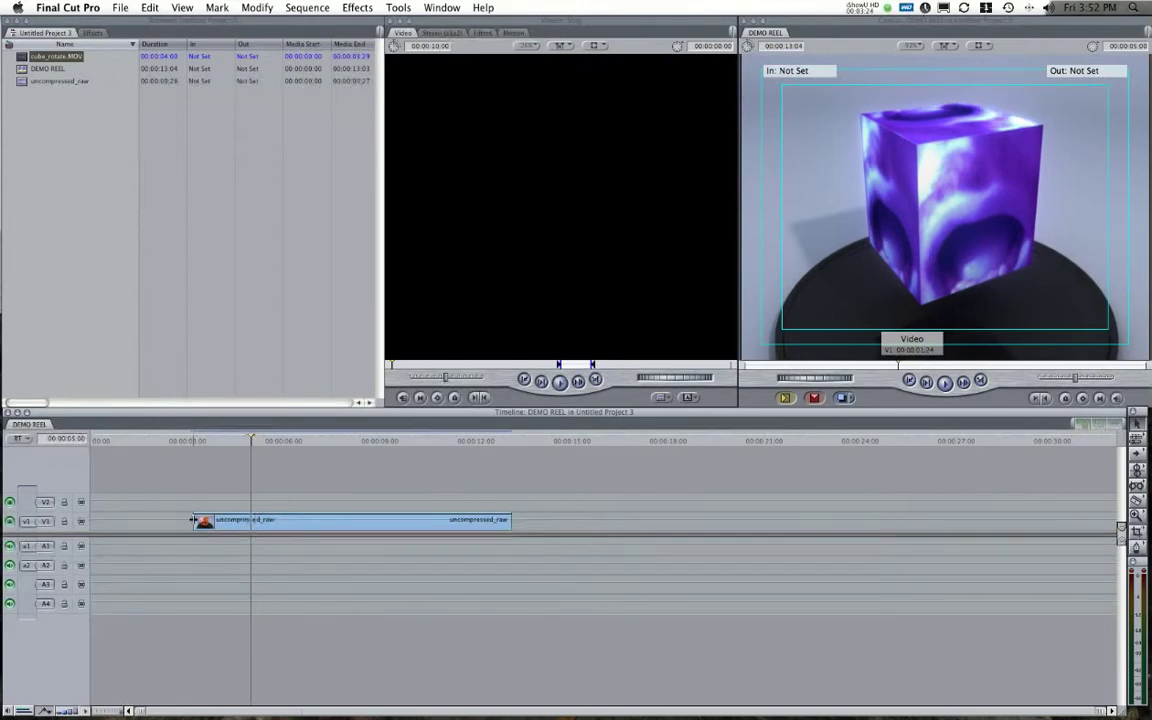
pyautogui.moveTo(195, 520); pyautogui.dragTo(252, 521)
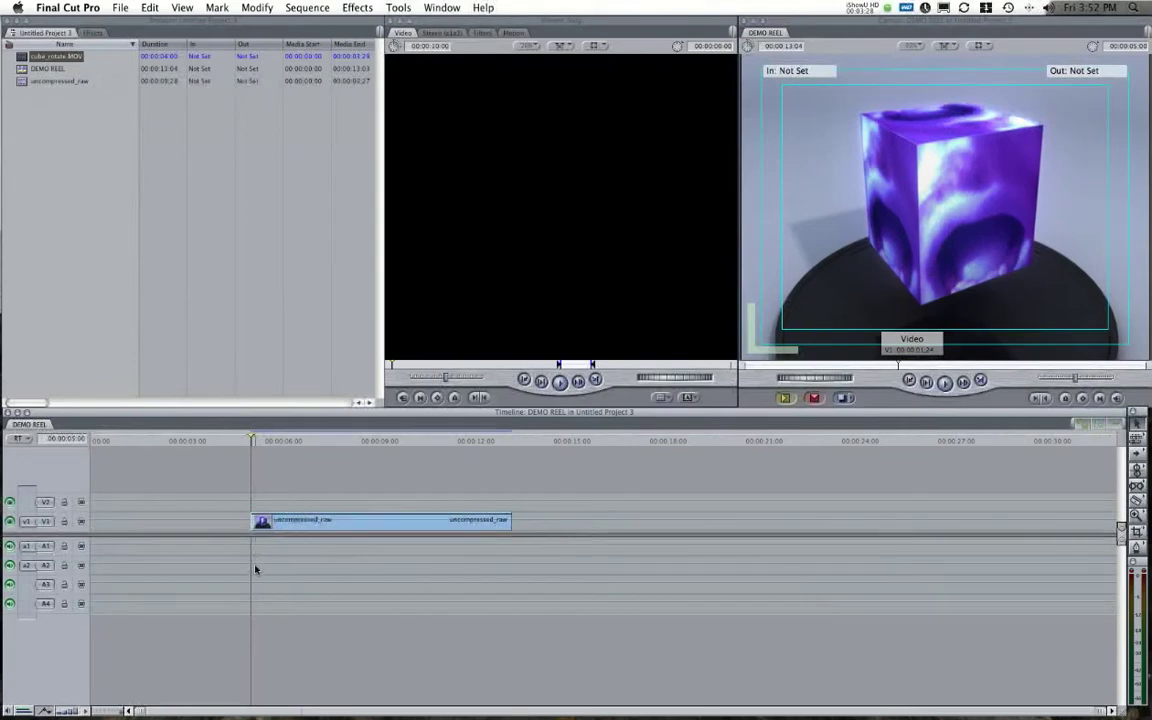
pyautogui.moveTo(250, 440); pyautogui.dragTo(473, 453)
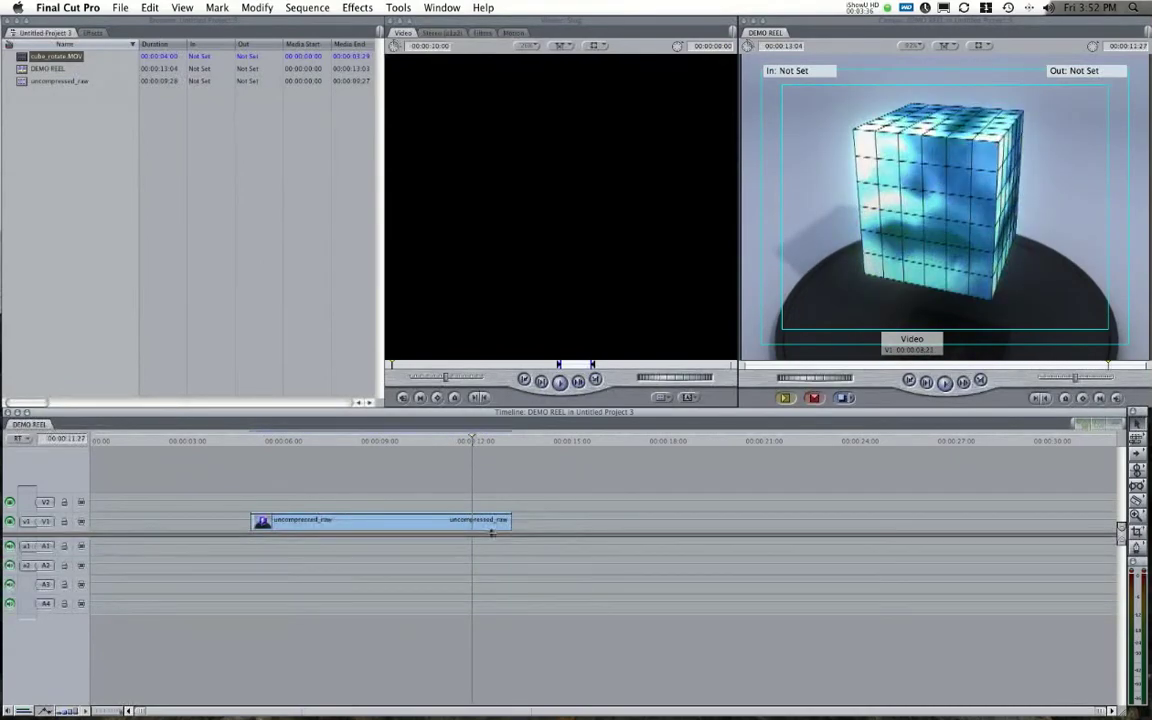
pyautogui.moveTo(510, 519); pyautogui.dragTo(510, 519)
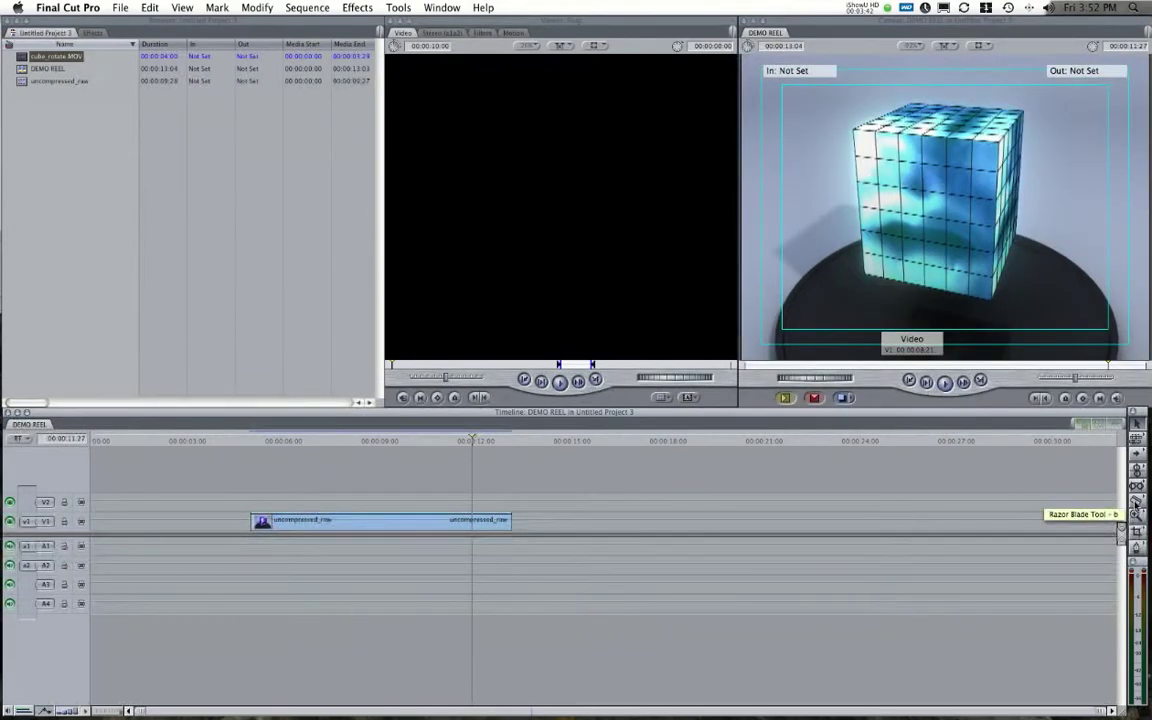
# Razor uncompressed_raw at the playhead and delete the short tail piece.
pyautogui.click(1136, 501)
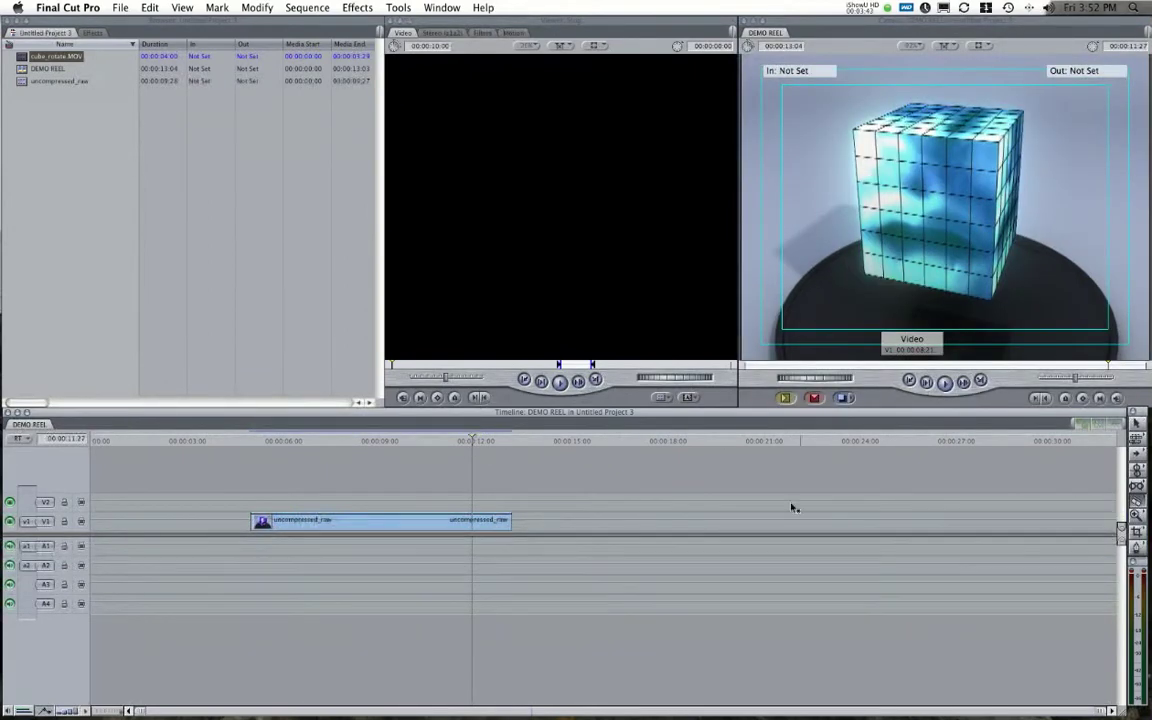
pyautogui.click(473, 521)
pyautogui.click(1137, 423)
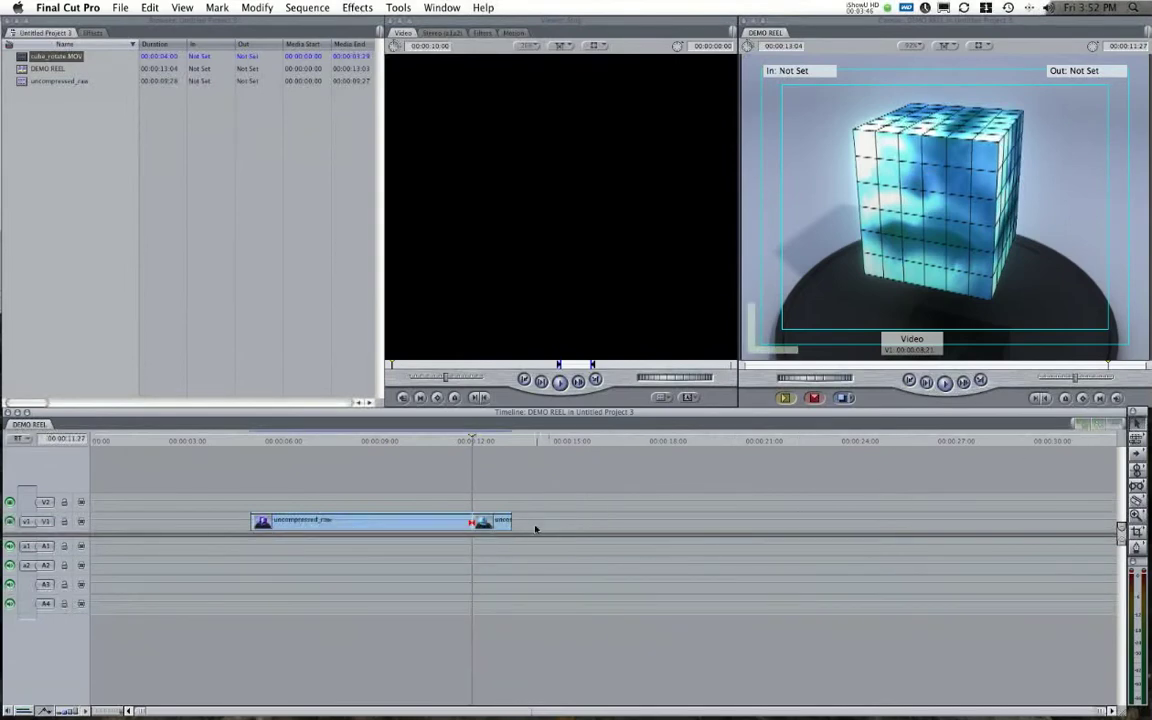
pyautogui.click(500, 521)
pyautogui.press('Delete')
# Play back the shortened clip and shift uncompressed_raw slightly earlier on V1.
pyautogui.moveTo(442, 443); pyautogui.dragTo(270, 445)
pyautogui.press('space')
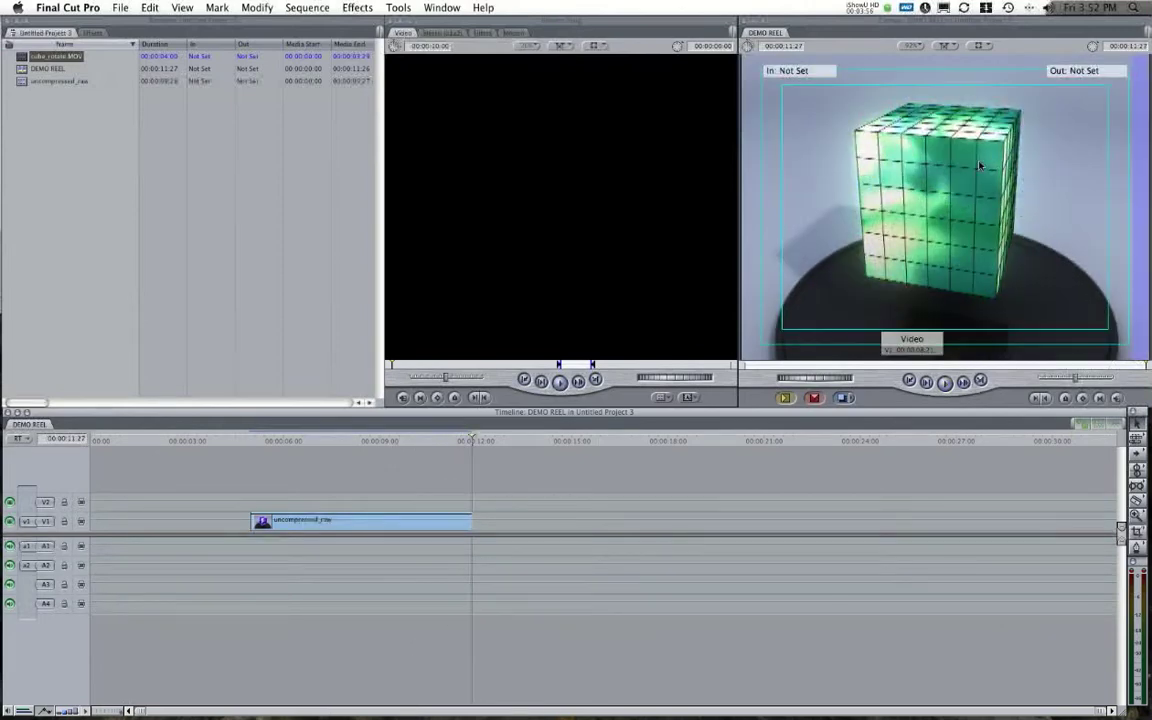
pyautogui.moveTo(475, 441); pyautogui.dragTo(383, 442)
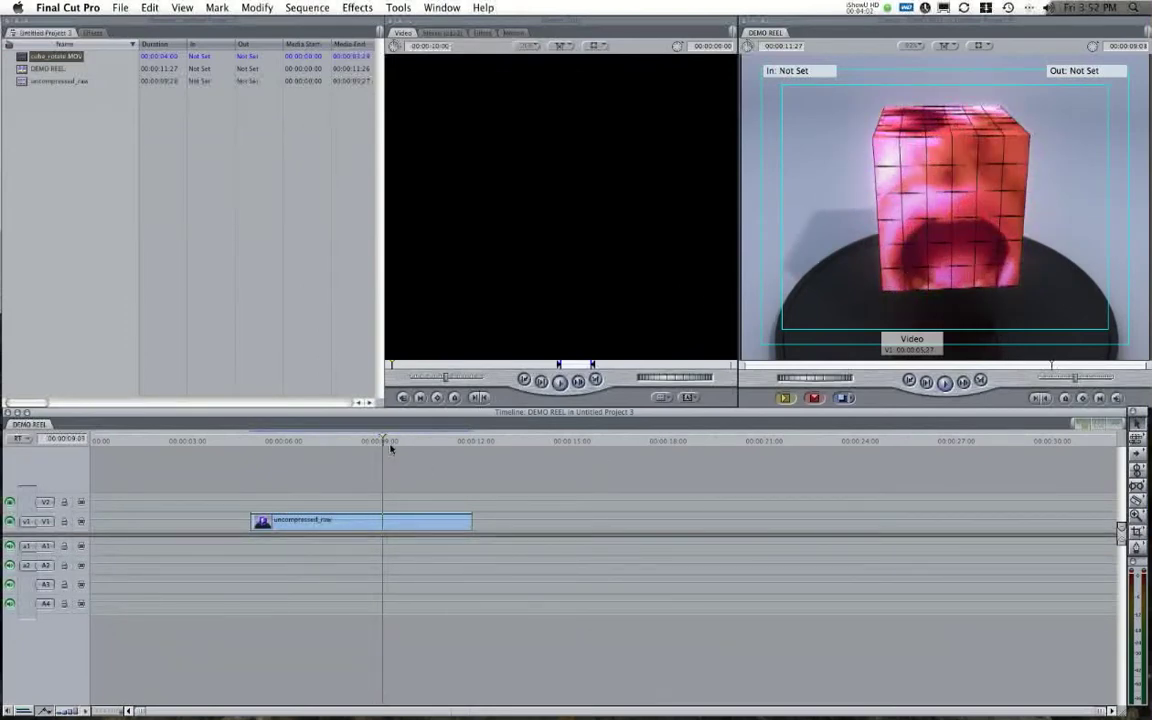
pyautogui.moveTo(390, 449); pyautogui.dragTo(353, 442)
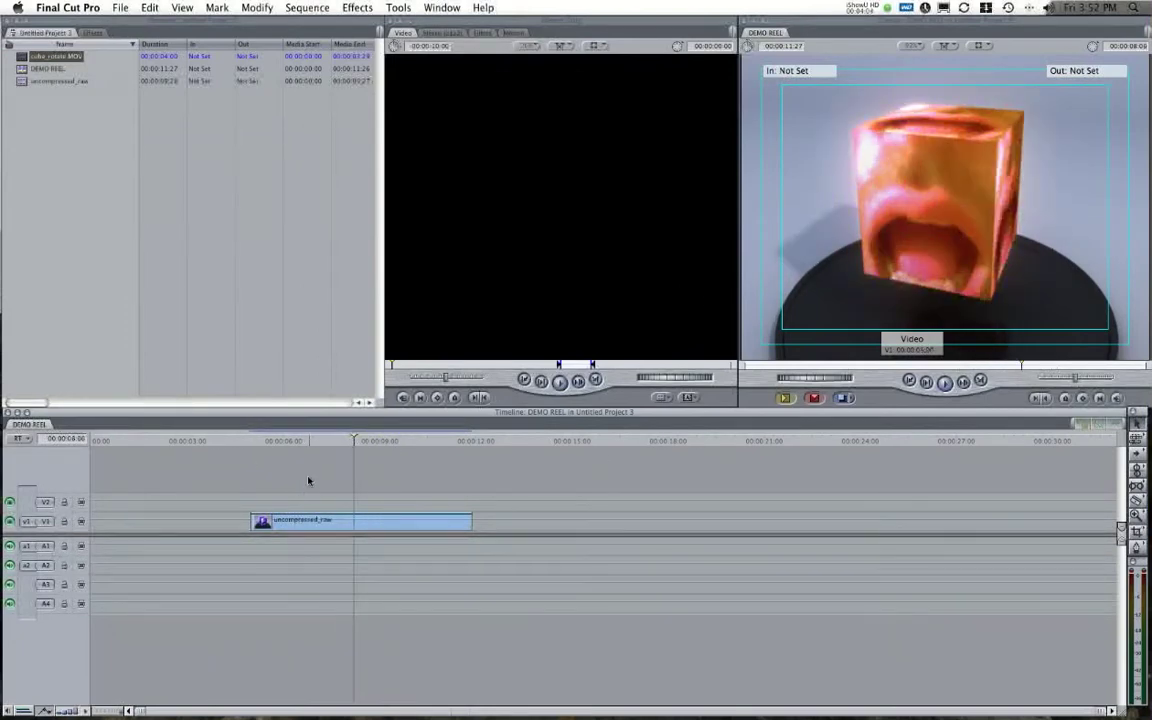
pyautogui.moveTo(298, 520); pyautogui.dragTo(288, 518)
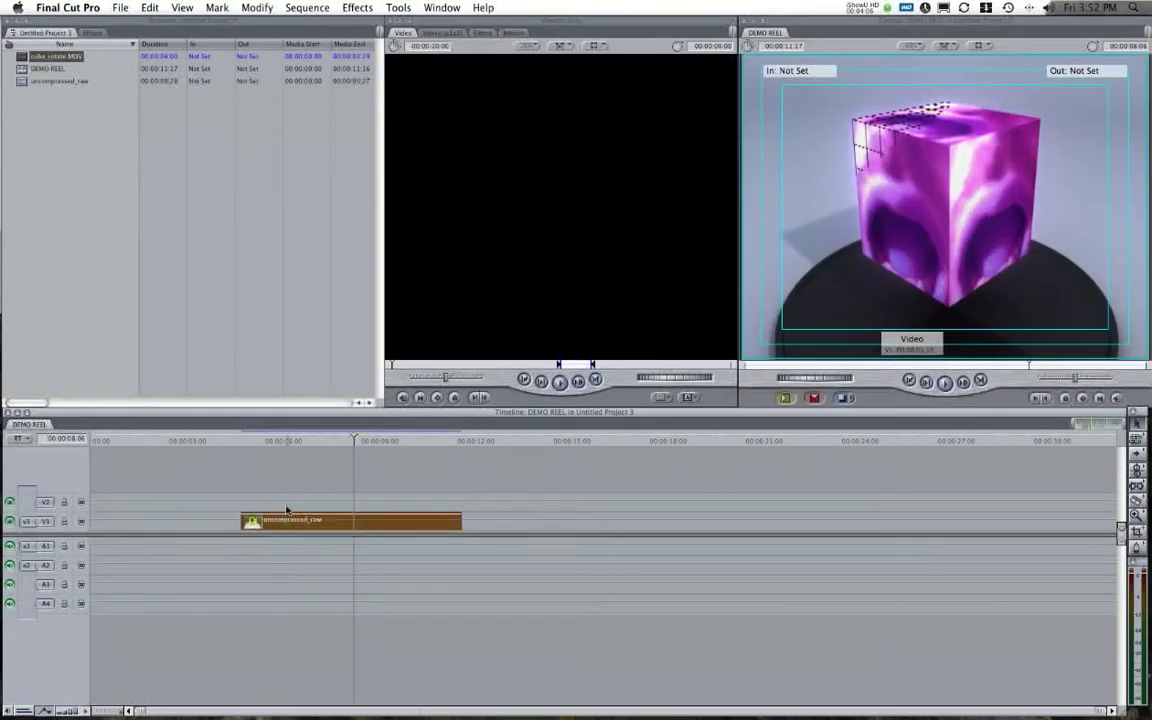
pyautogui.moveTo(385, 513); pyautogui.dragTo(402, 521)
# Place cube_rotate.MOV on V2, overlapping the end of uncompressed_raw.
pyautogui.doubleClick(56, 56)
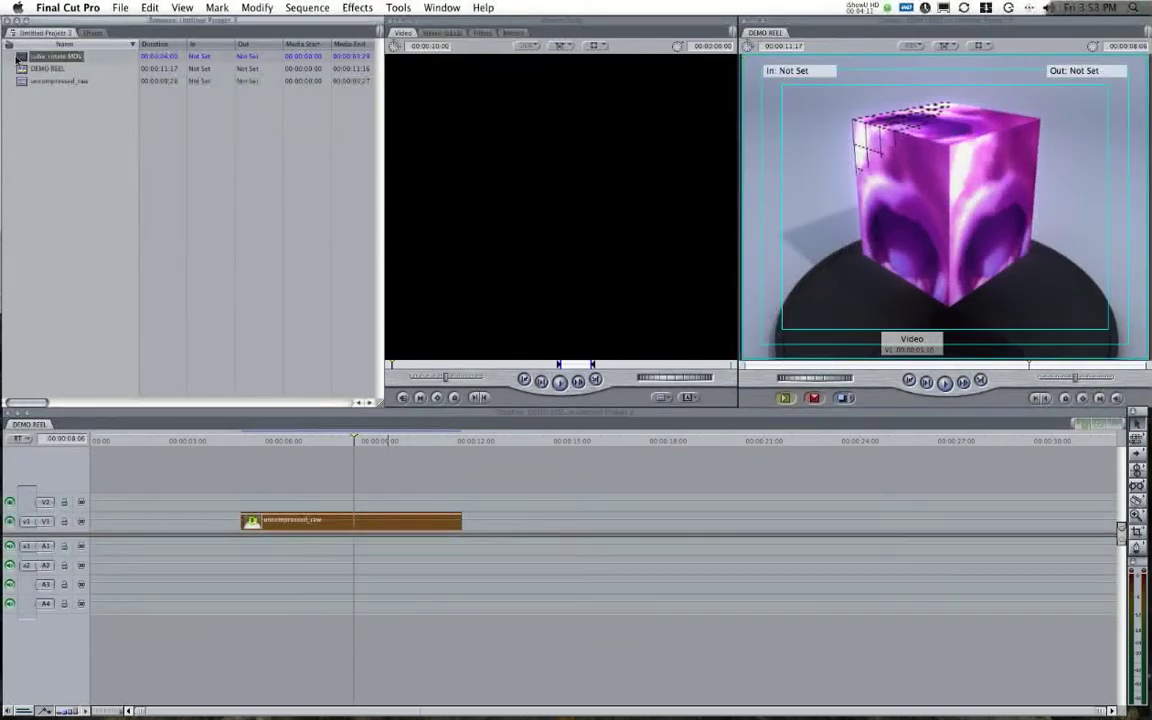
pyautogui.moveTo(546, 399); pyautogui.dragTo(433, 441)
pyautogui.moveTo(512, 527); pyautogui.dragTo(497, 500)
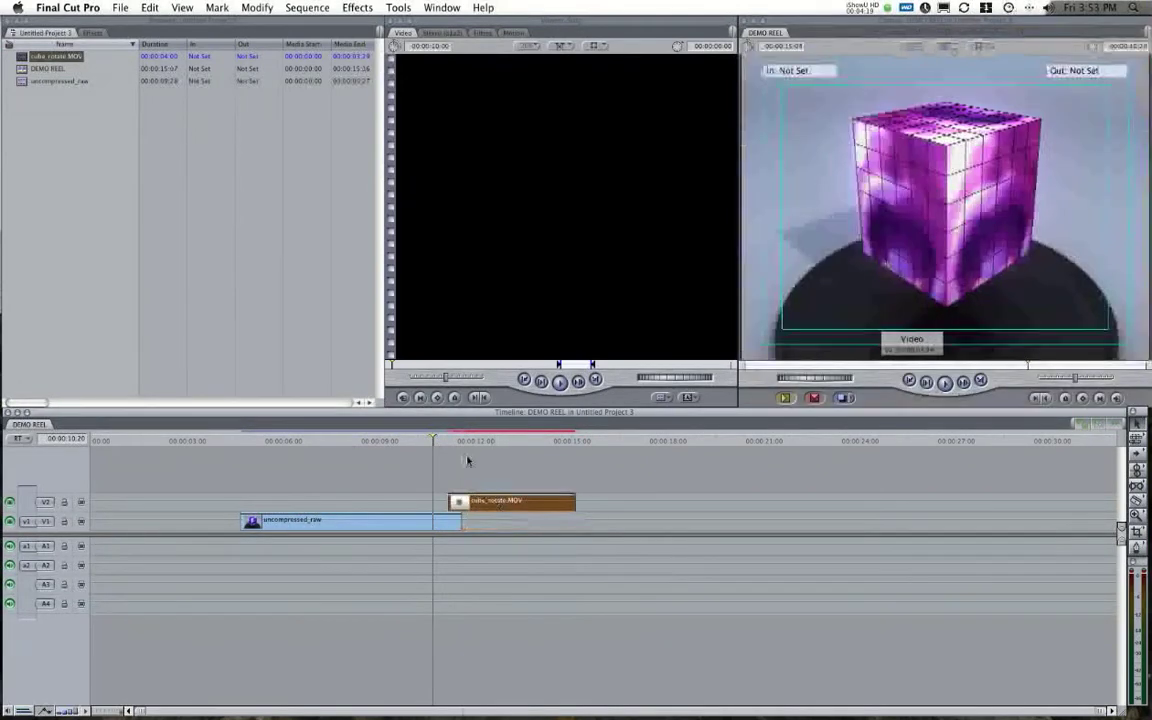
# Go to the start of cube_rotate.MOV and enlarge the Canvas preview to see the cube.
pyautogui.moveTo(433, 441); pyautogui.dragTo(447, 446)
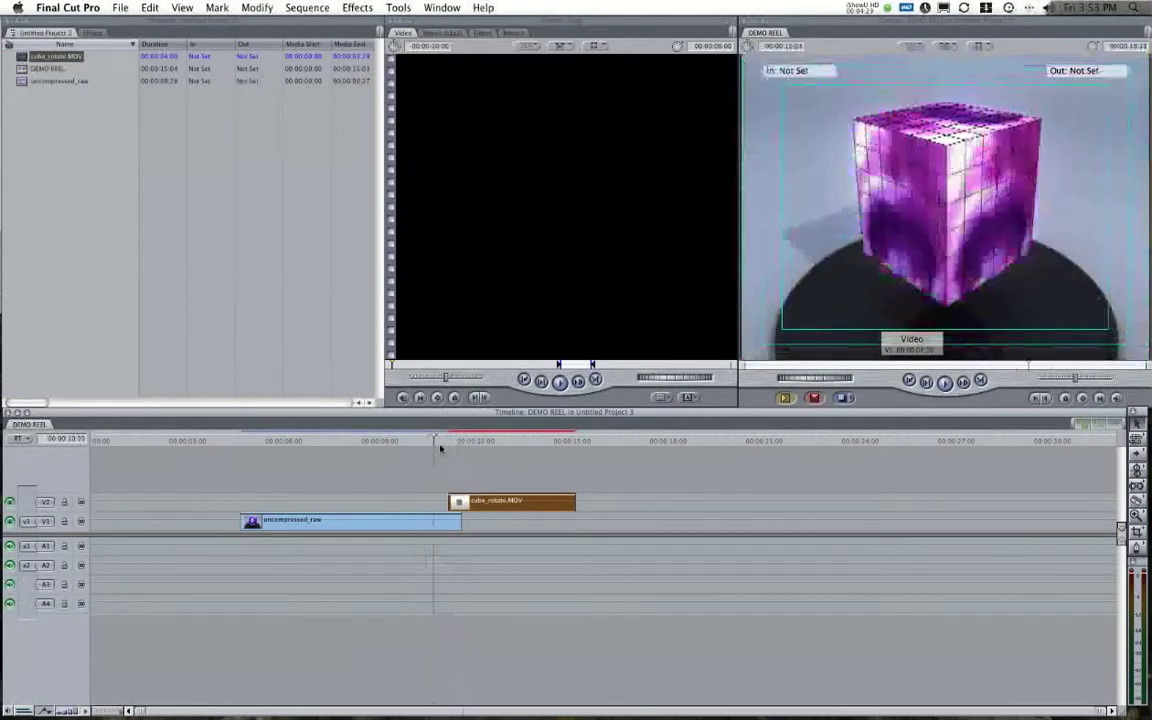
pyautogui.moveTo(880, 25); pyautogui.dragTo(461, 27)
pyautogui.moveTo(733, 404); pyautogui.dragTo(1090, 604)
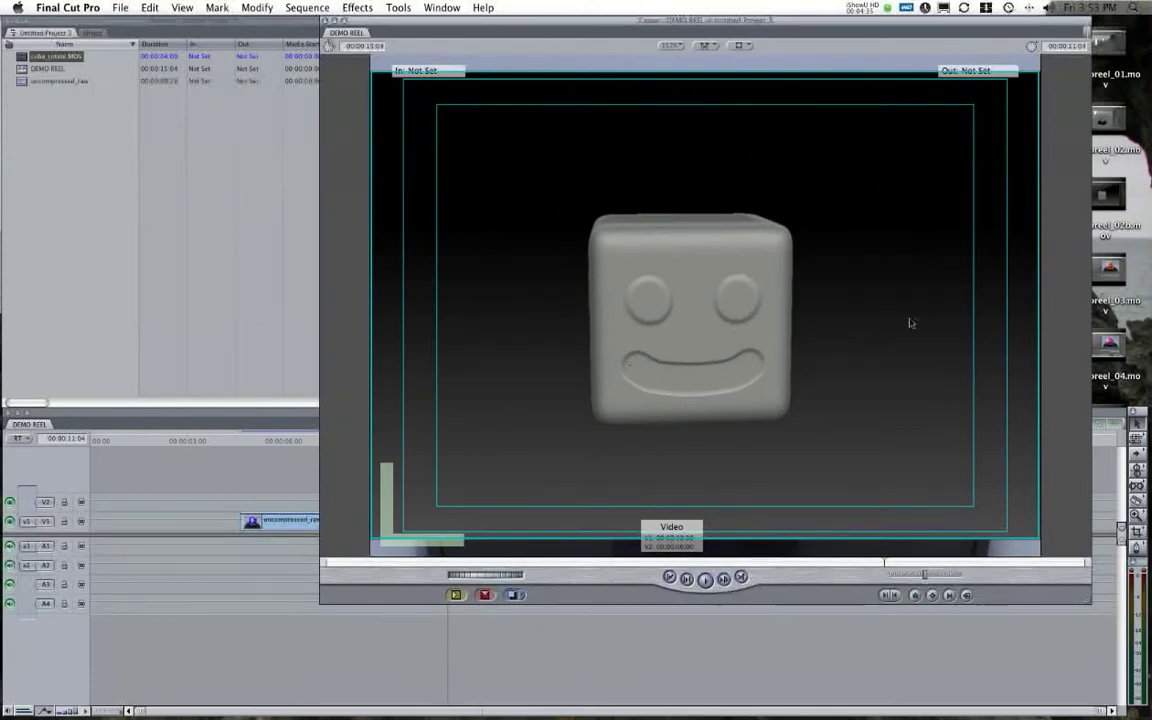
# Shrink the Canvas back to the right of the Viewer, play DEMO REEL, and reposition it.
pyautogui.moveTo(1087, 602); pyautogui.dragTo(886, 435)
pyautogui.moveTo(606, 18); pyautogui.dragTo(841, 18)
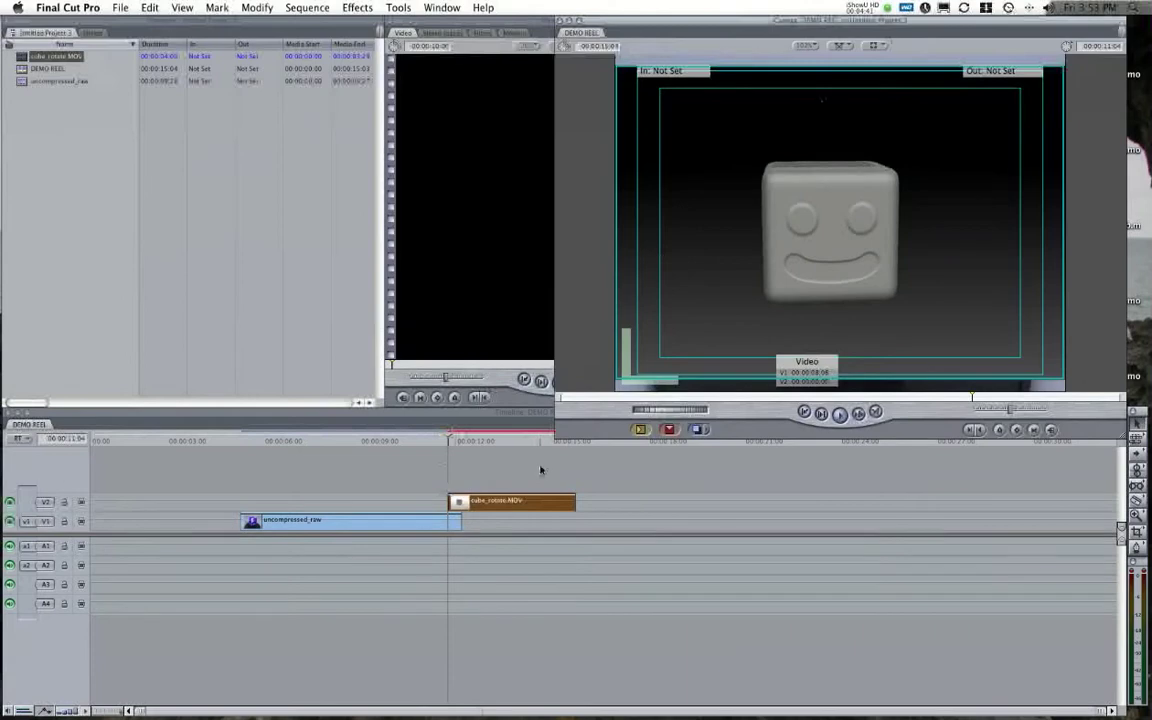
pyautogui.click(500, 459)
pyautogui.press('space')
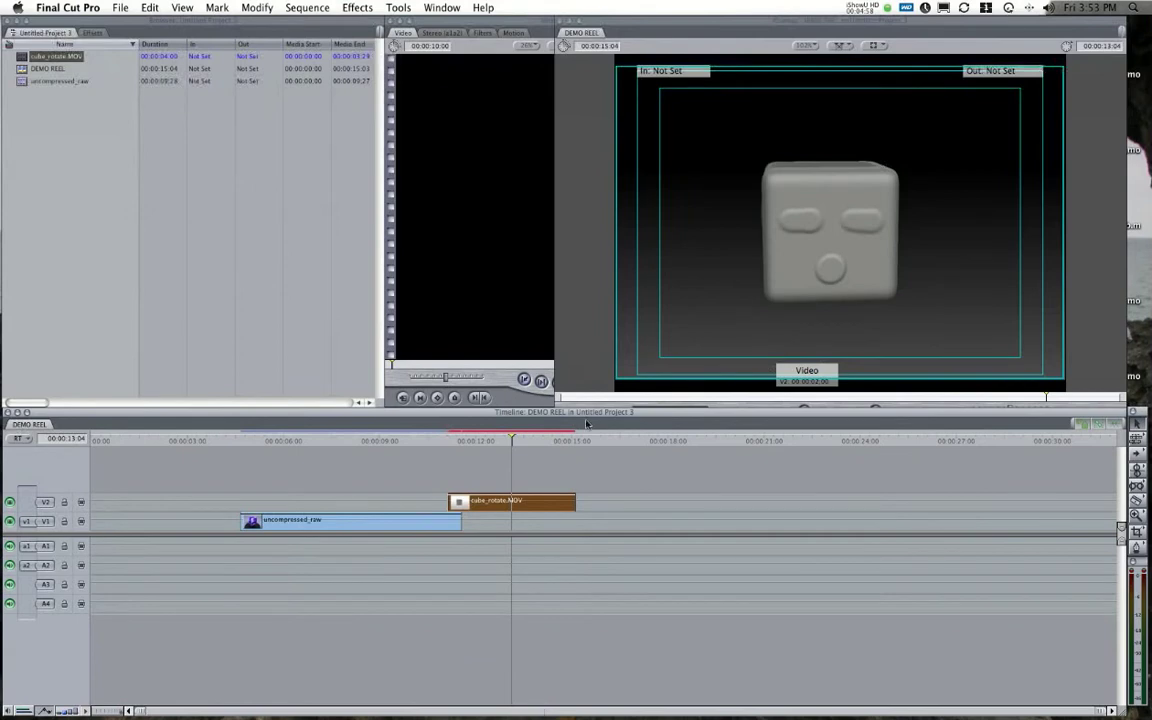
pyautogui.moveTo(789, 29); pyautogui.dragTo(830, 29)
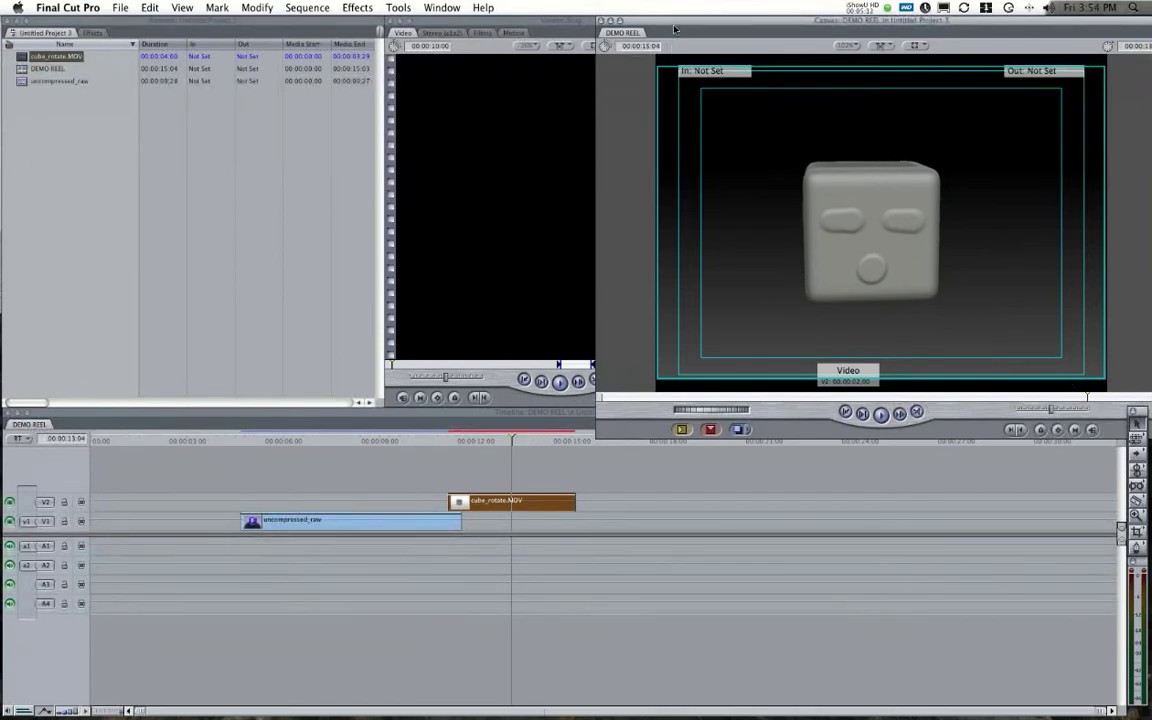
pyautogui.moveTo(606, 22); pyautogui.dragTo(697, 20)
# Set cube_rotate.MOV's Motion Scale to 77 and scrub back into the earlier clip to check it.
pyautogui.doubleClick(455, 501)
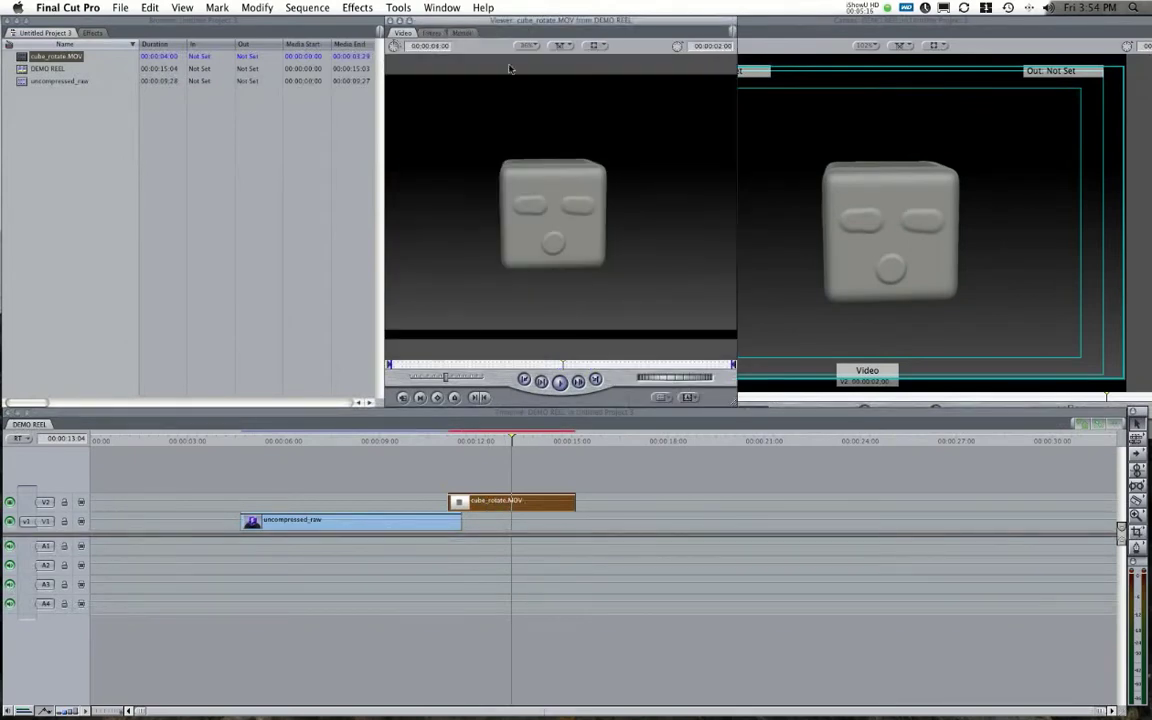
pyautogui.click(462, 34)
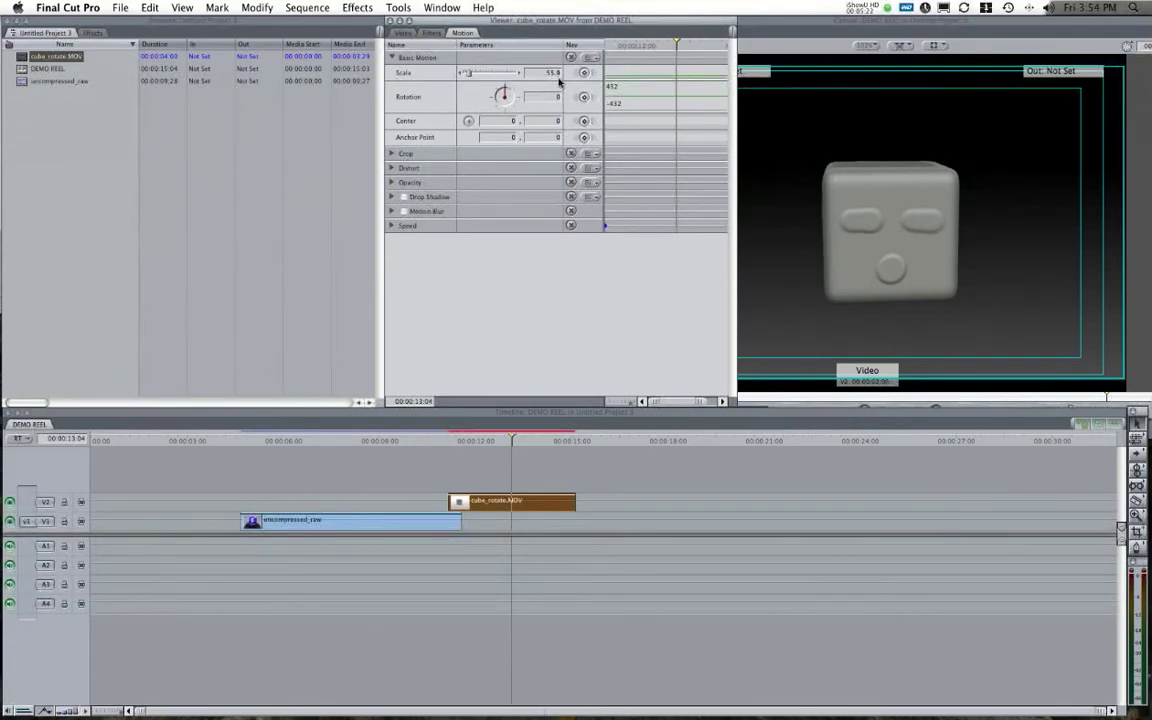
pyautogui.click(963, 55)
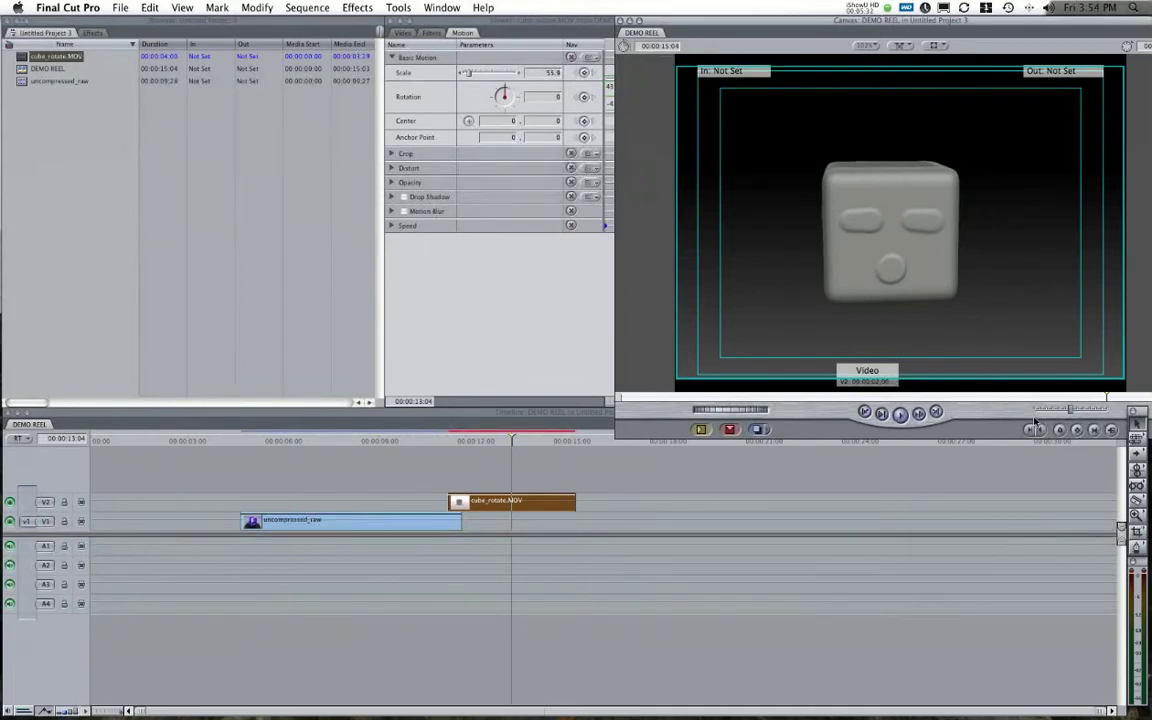
pyautogui.moveTo(472, 77); pyautogui.dragTo(479, 76)
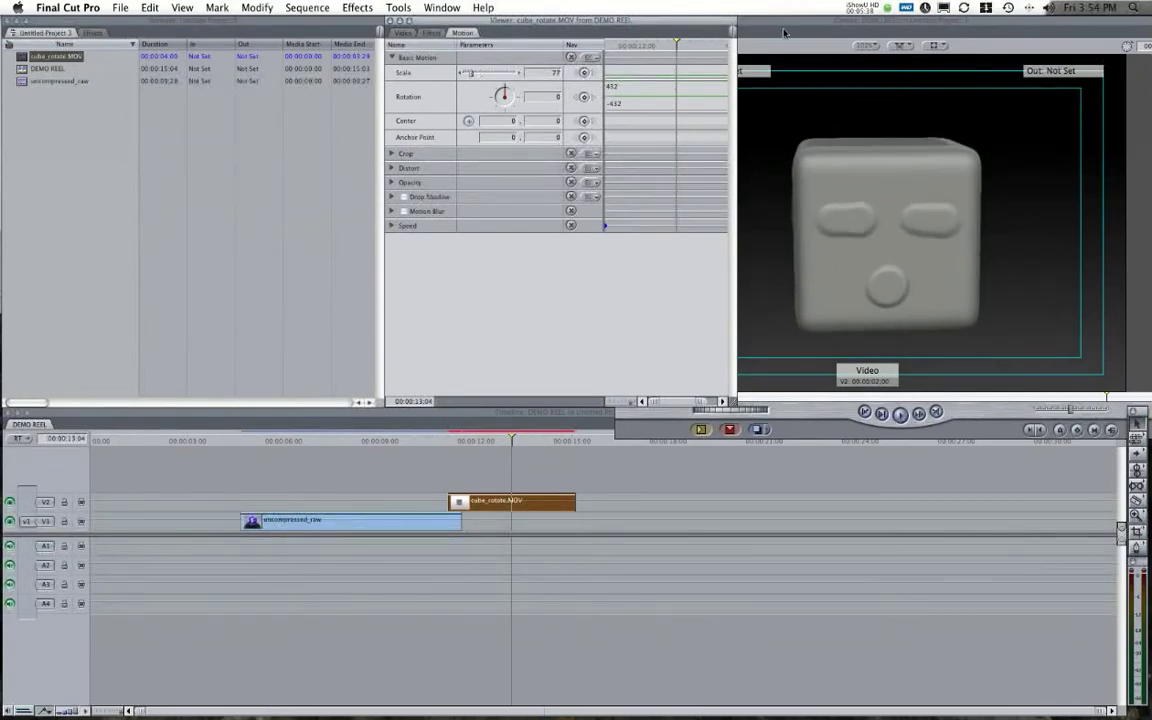
pyautogui.click(853, 113)
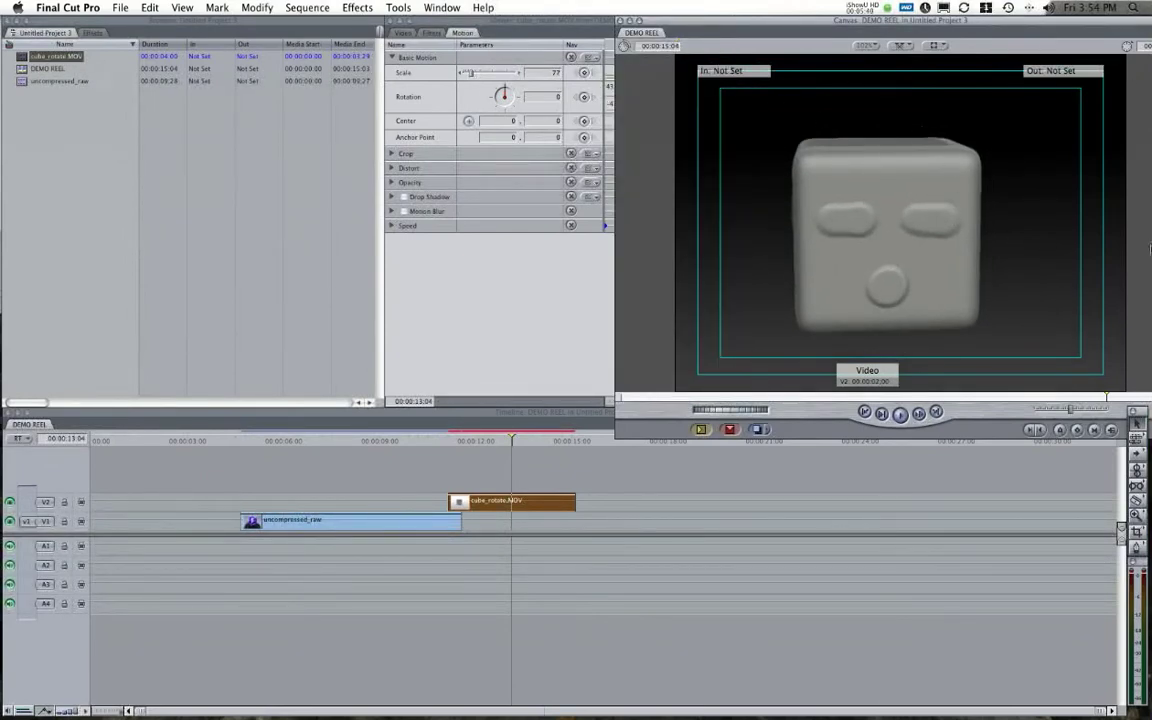
pyautogui.moveTo(512, 441); pyautogui.dragTo(449, 460)
# Add a Cross Dissolve at the V2 edit point where cube_rotate.MOV begins.
pyautogui.click(463, 301)
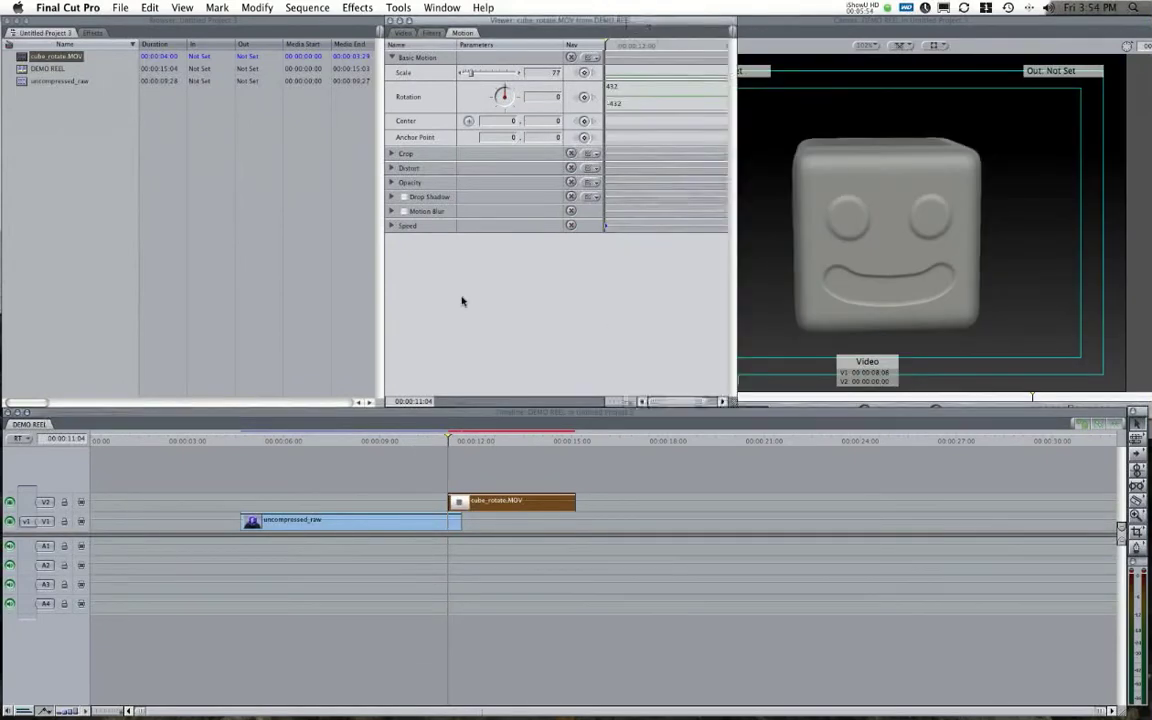
pyautogui.click(400, 34)
pyautogui.click(886, 248)
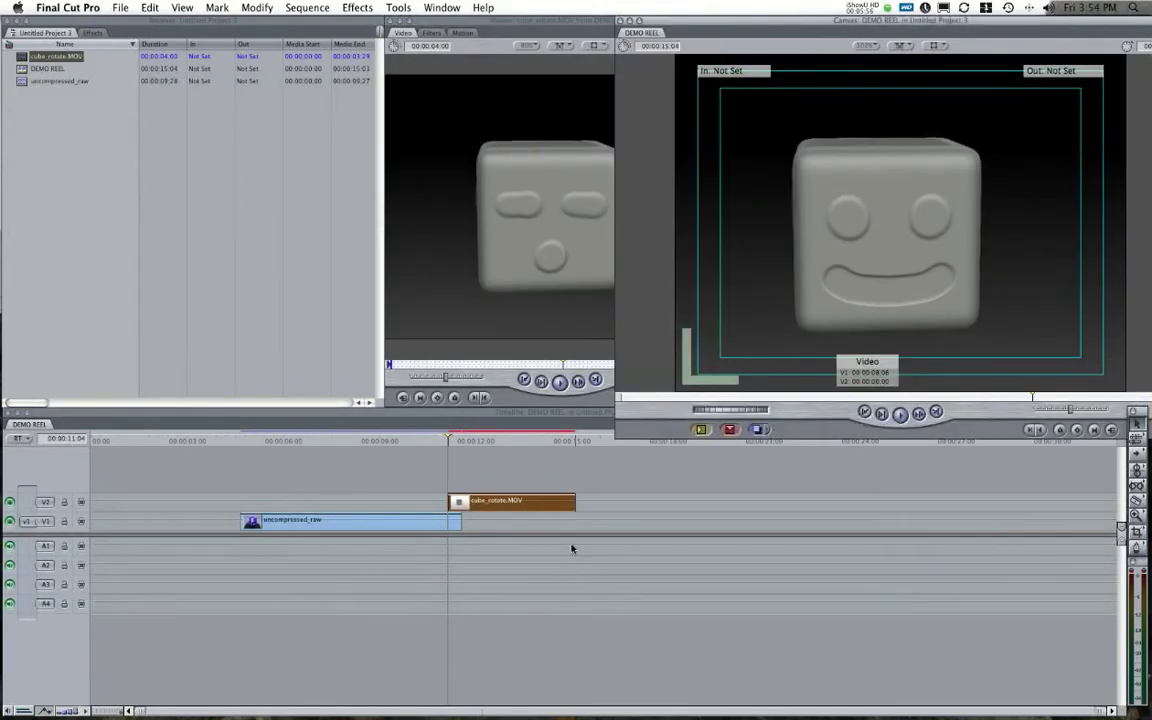
pyautogui.click(449, 501)
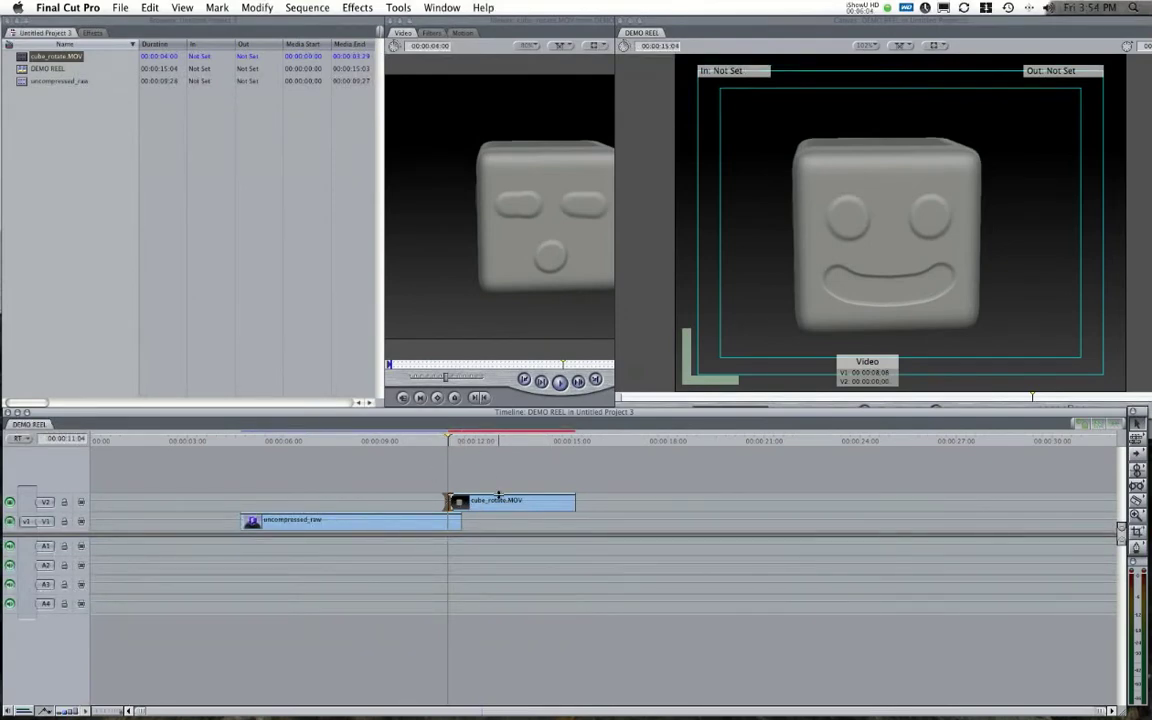
pyautogui.click(495, 507)
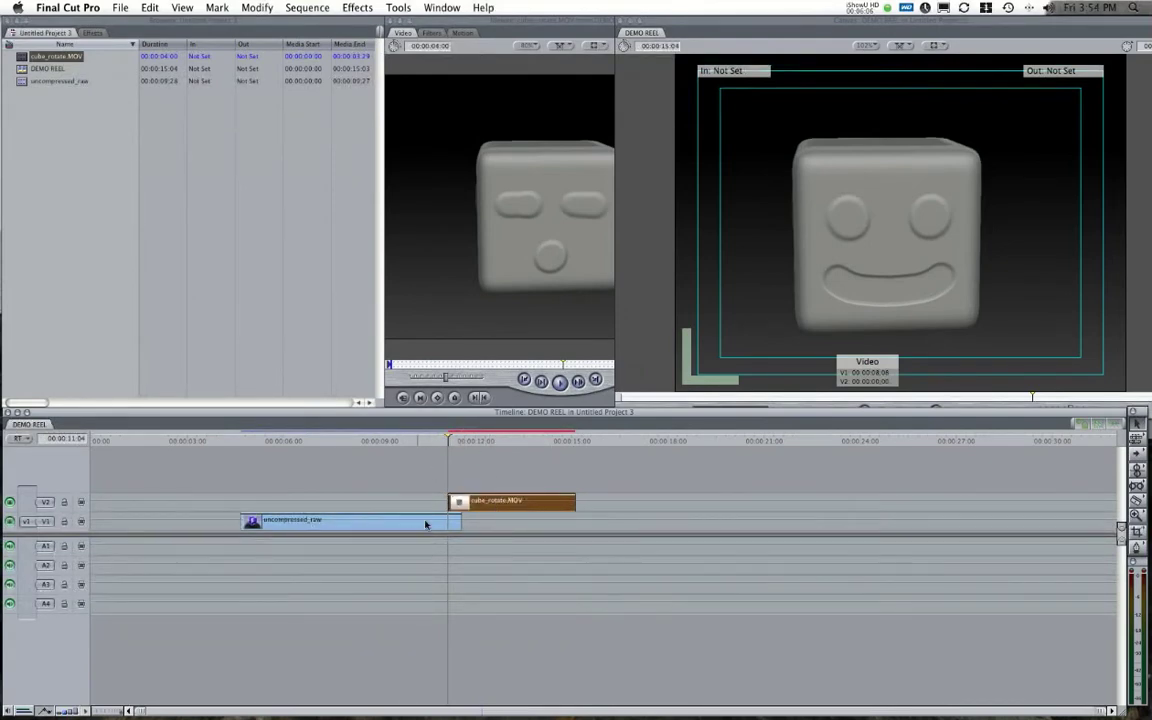
pyautogui.click(448, 501)
pyautogui.rightClick(448, 501)
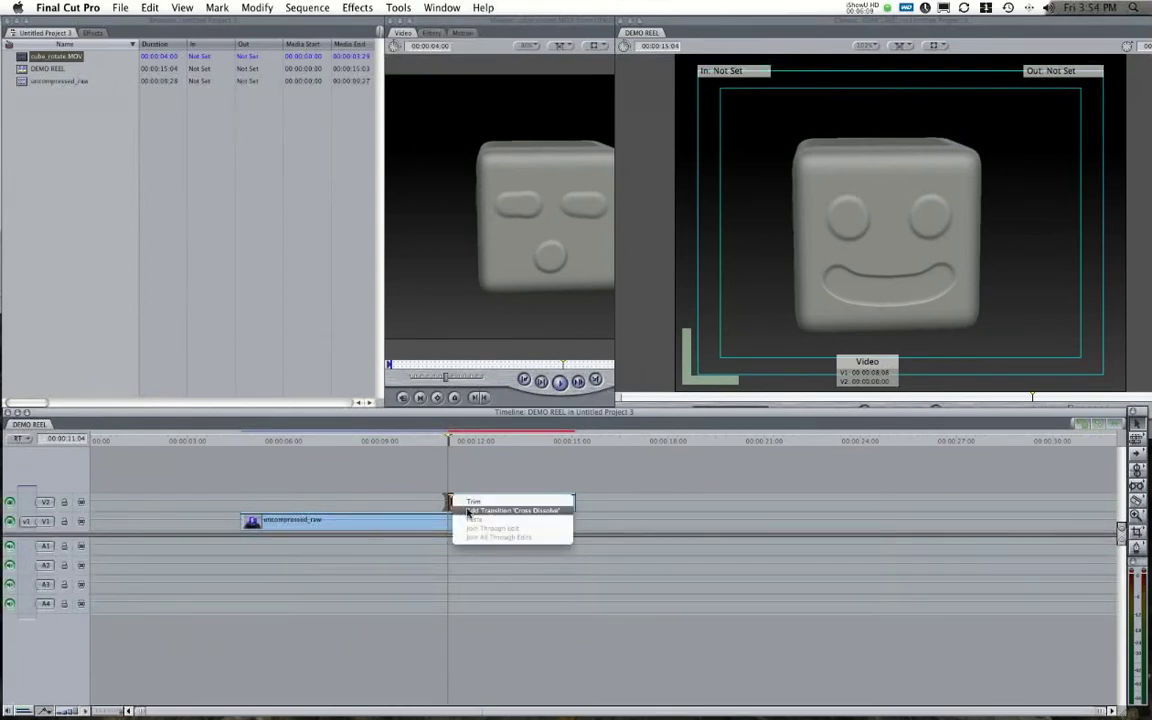
pyautogui.click(468, 511)
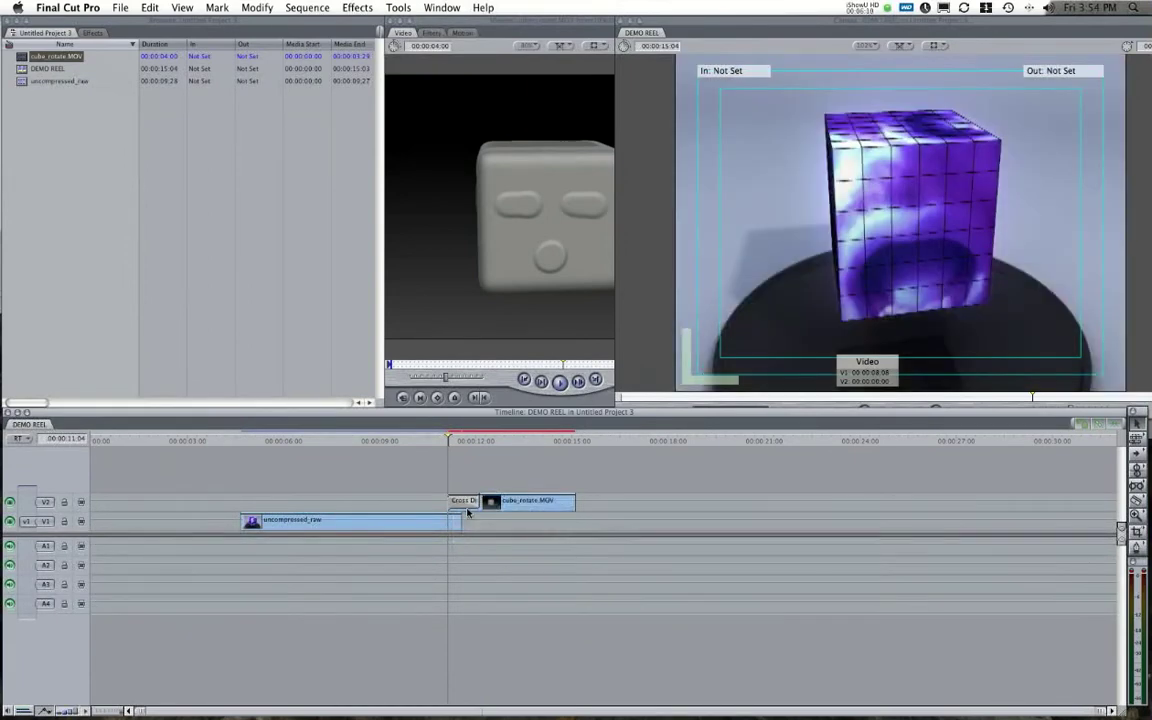
# Trim cube_rotate.MOV's start and zoom into the timeline around the dissolve at 00:00:11:04.
pyautogui.press('Down')
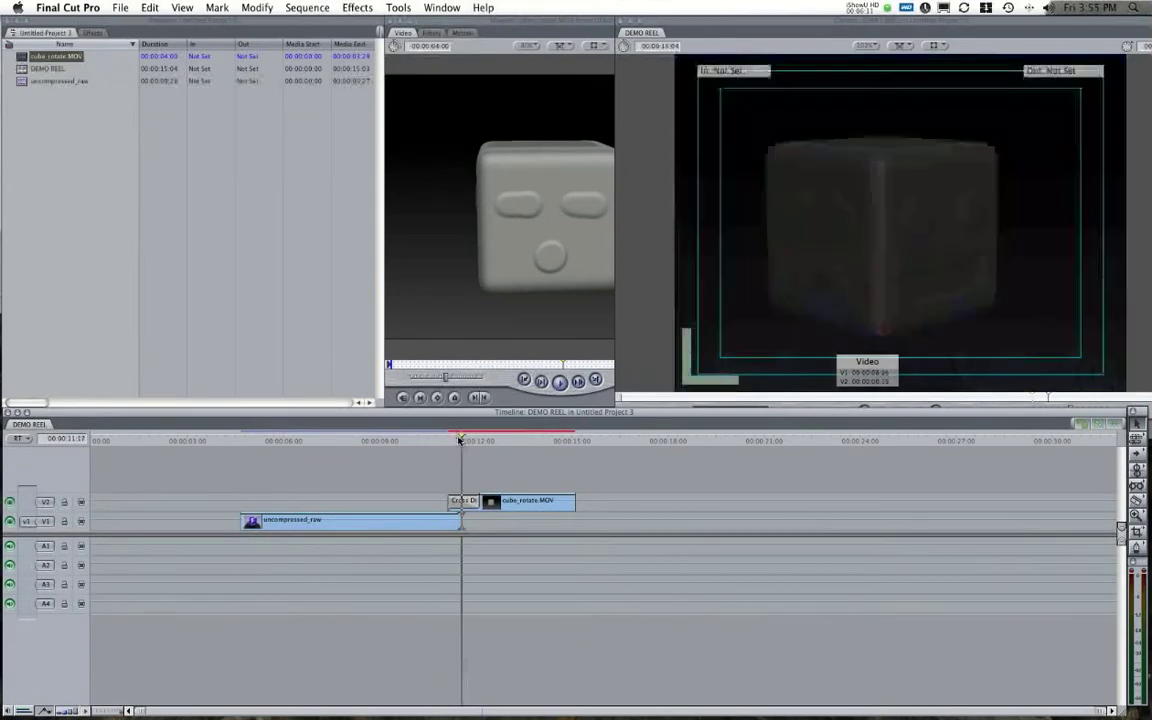
pyautogui.moveTo(463, 502); pyautogui.dragTo(463, 500)
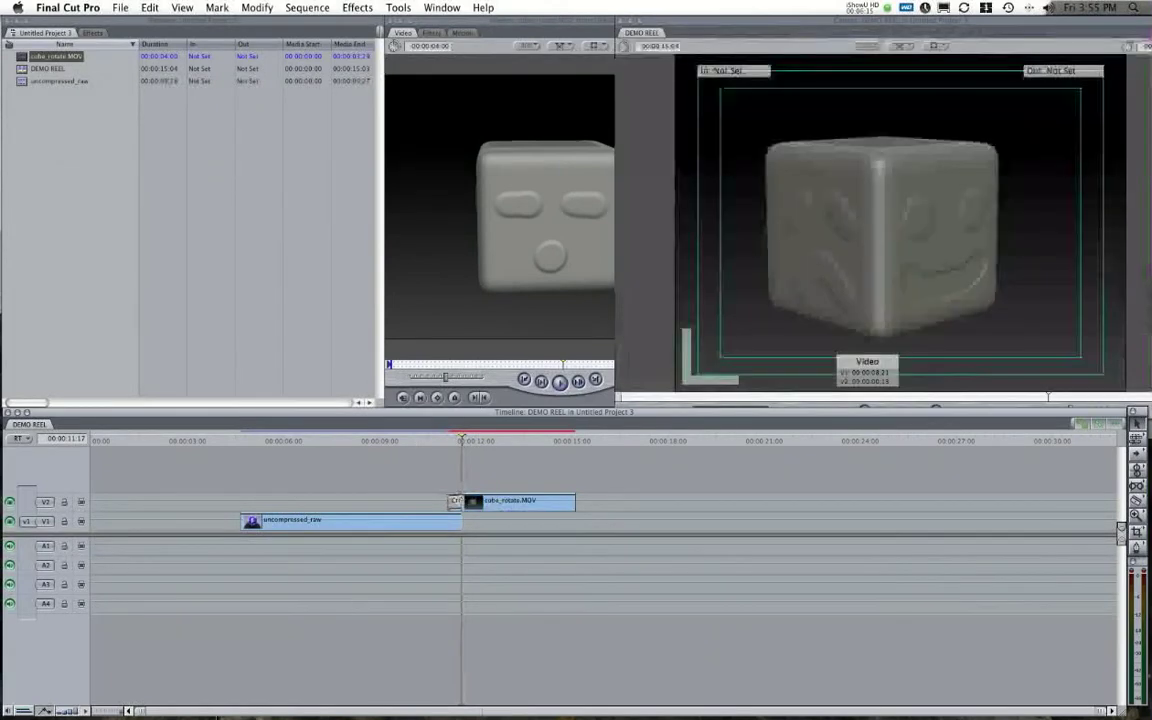
pyautogui.press('super+equal')
pyautogui.press('super+equal')
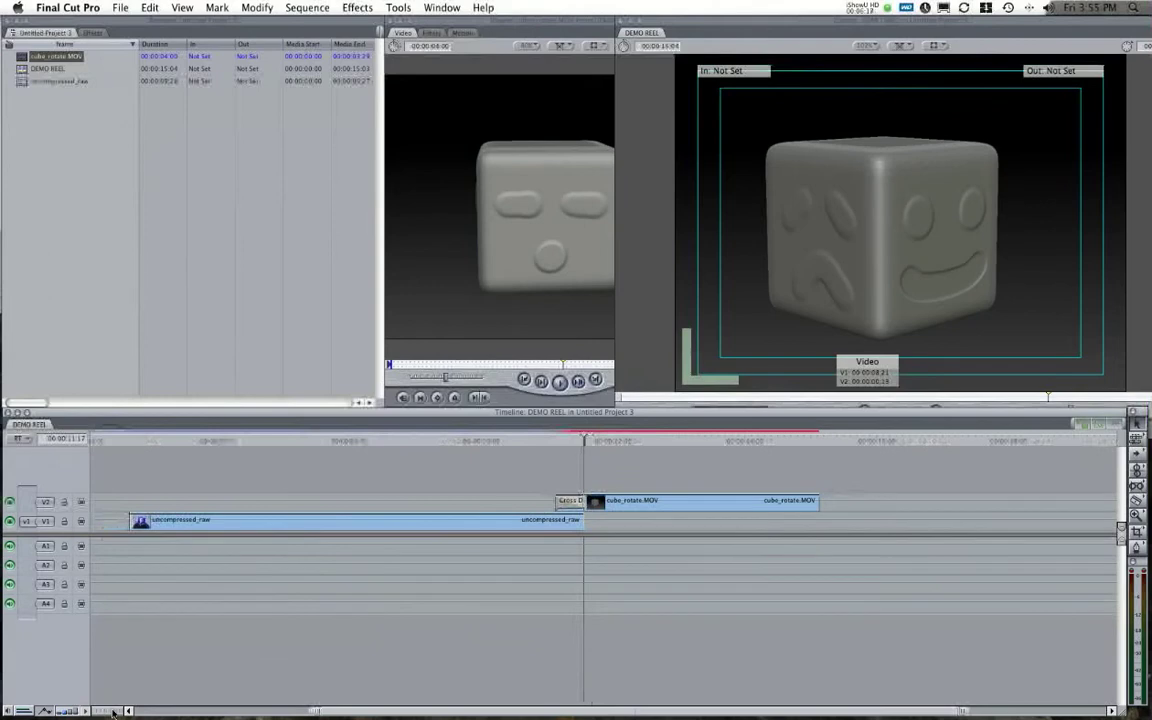
pyautogui.moveTo(581, 441); pyautogui.dragTo(558, 440)
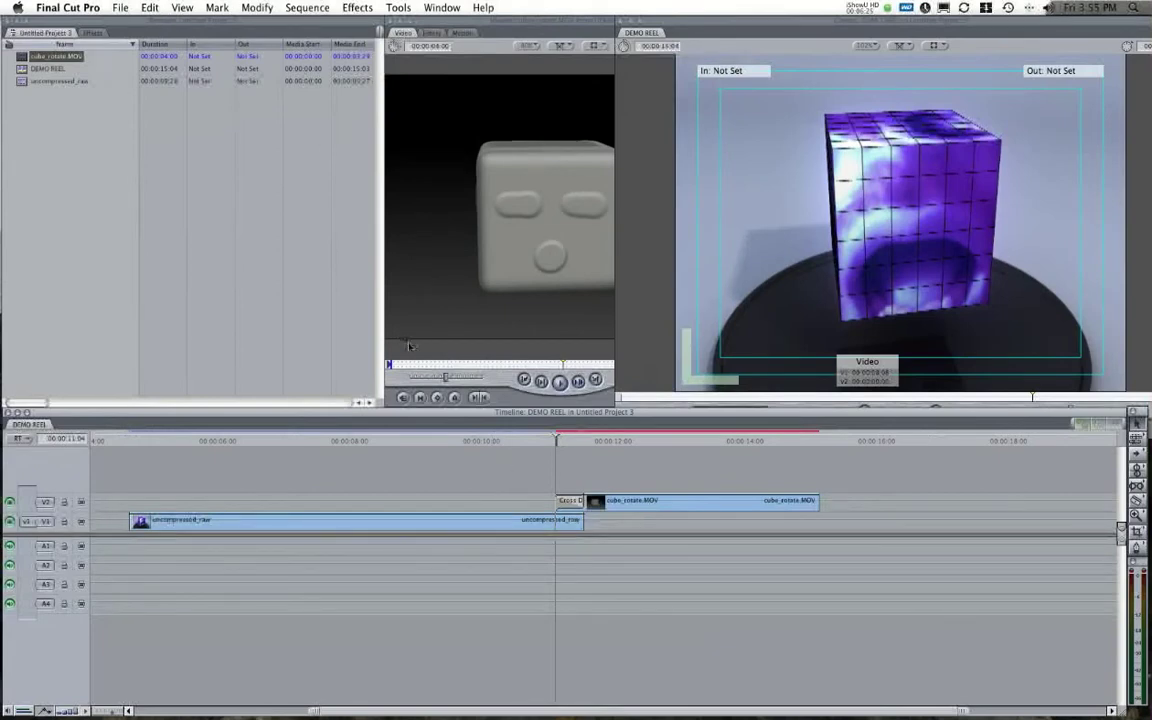
# Render DEMO REEL and zoom the timeline out to show the whole sequence.
pyautogui.click(307, 7)
pyautogui.click(480, 48)
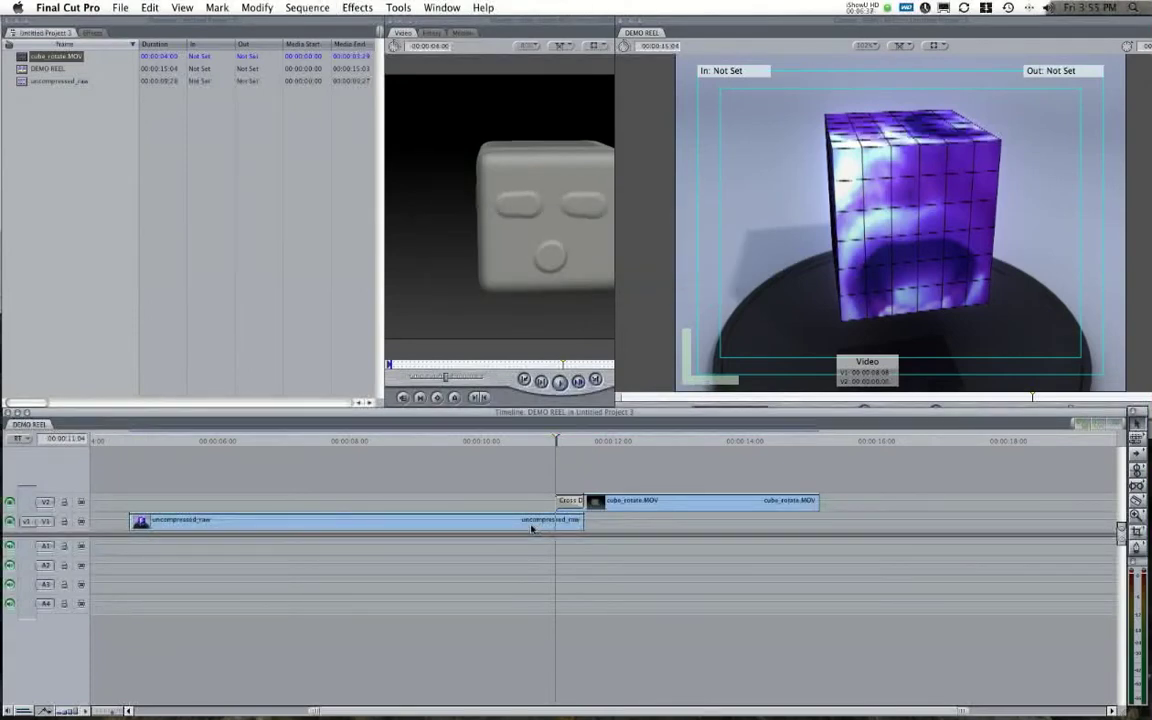
pyautogui.click(101, 711)
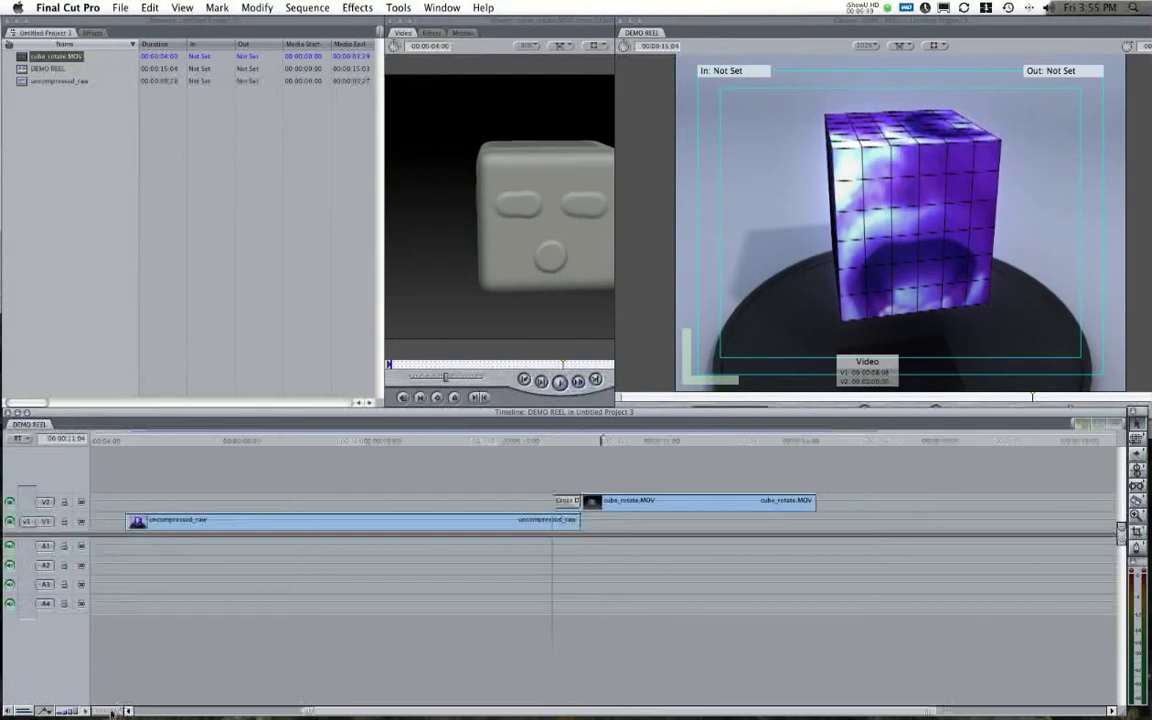
pyautogui.moveTo(101, 711); pyautogui.dragTo(126, 711)
# Play and scrub through the sequence to review the cross dissolve.
pyautogui.click(247, 441)
pyautogui.press('space')
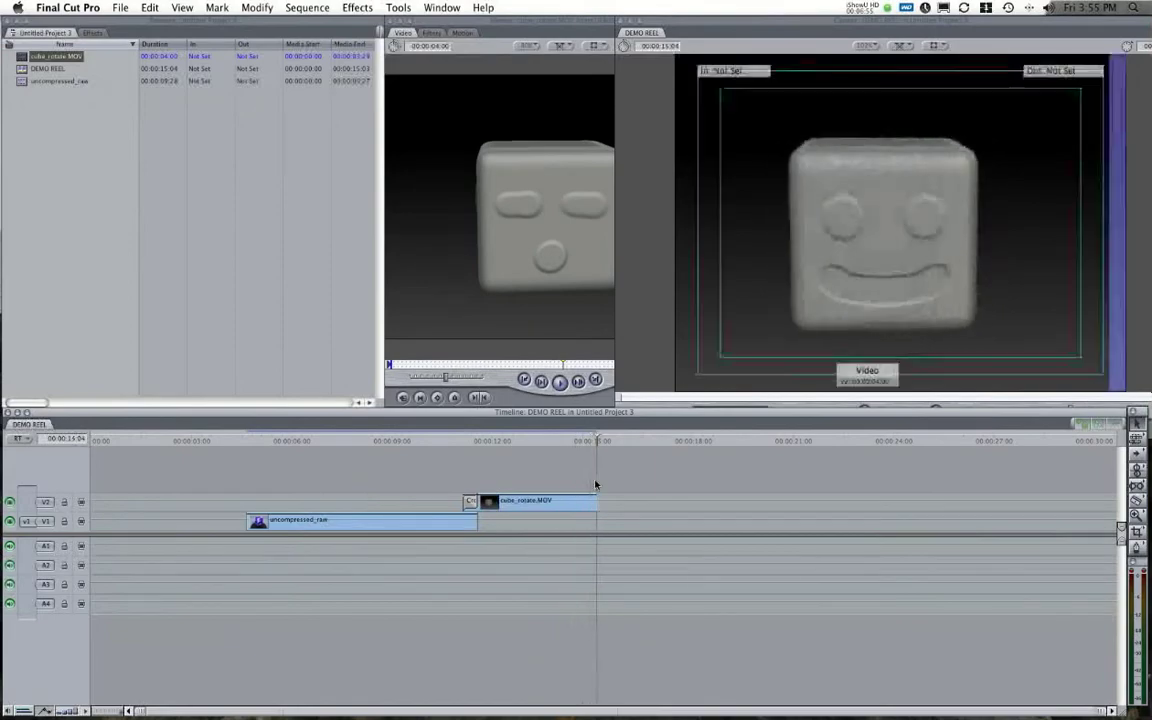
pyautogui.moveTo(355, 444); pyautogui.dragTo(388, 465)
pyautogui.moveTo(465, 468); pyautogui.dragTo(357, 465)
pyautogui.press('space')
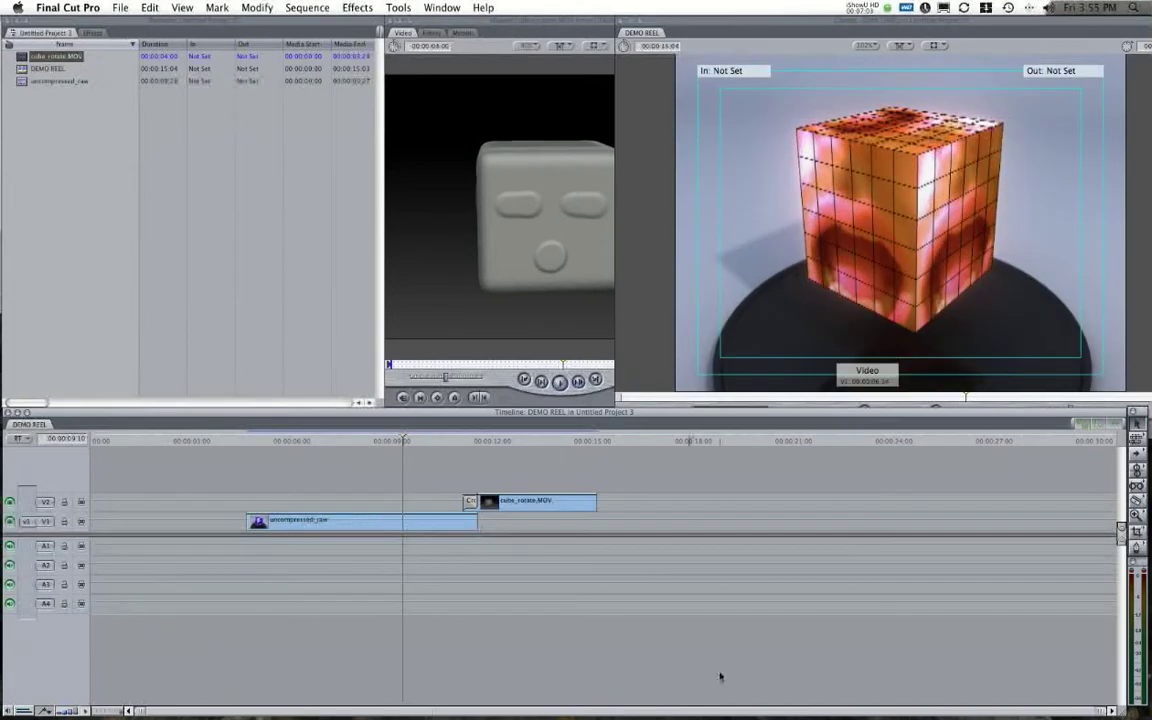
pyautogui.moveTo(428, 441); pyautogui.dragTo(333, 468)
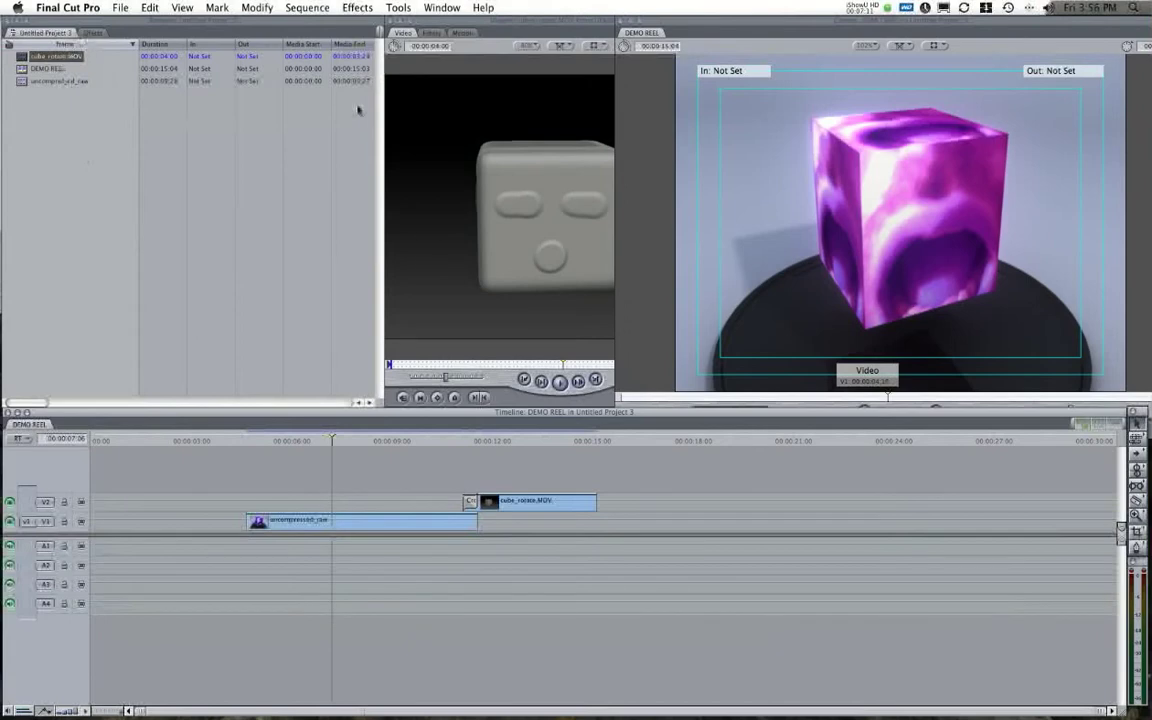
# Place a Text generator at the start of V2, trim it to about five seconds, and open it.
pyautogui.click(90, 32)
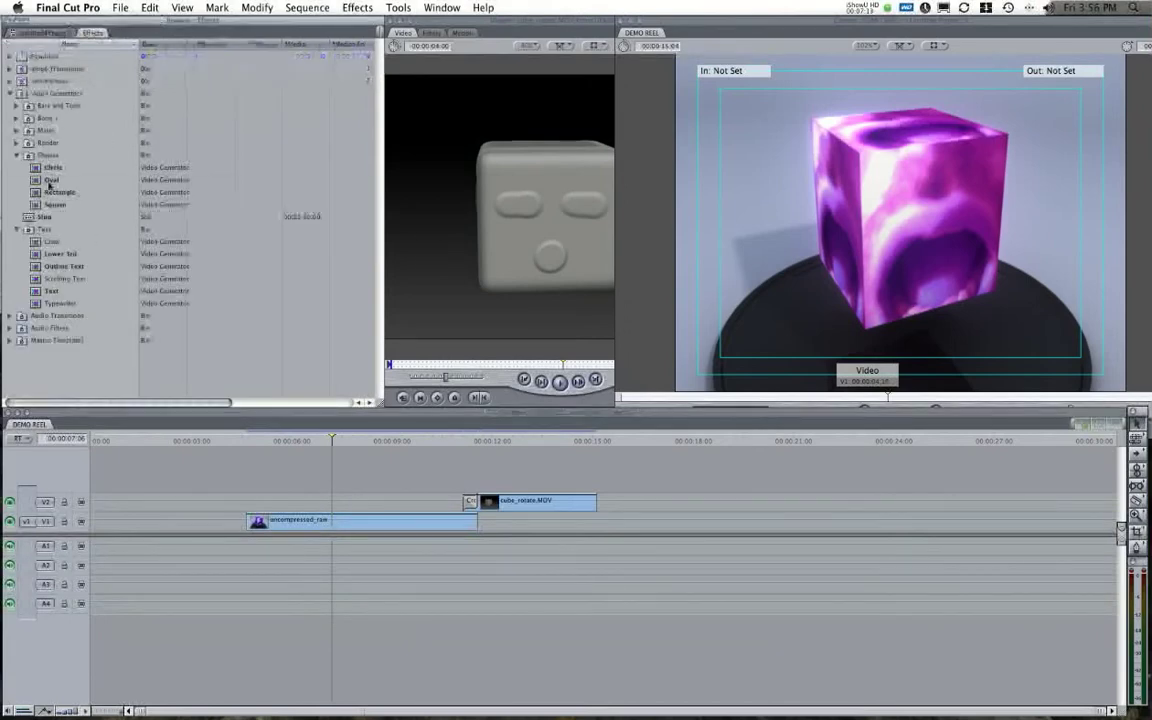
pyautogui.click(35, 291)
pyautogui.moveTo(35, 291); pyautogui.dragTo(104, 503)
pyautogui.moveTo(424, 502); pyautogui.dragTo(262, 503)
pyautogui.moveTo(262, 441); pyautogui.dragTo(253, 441)
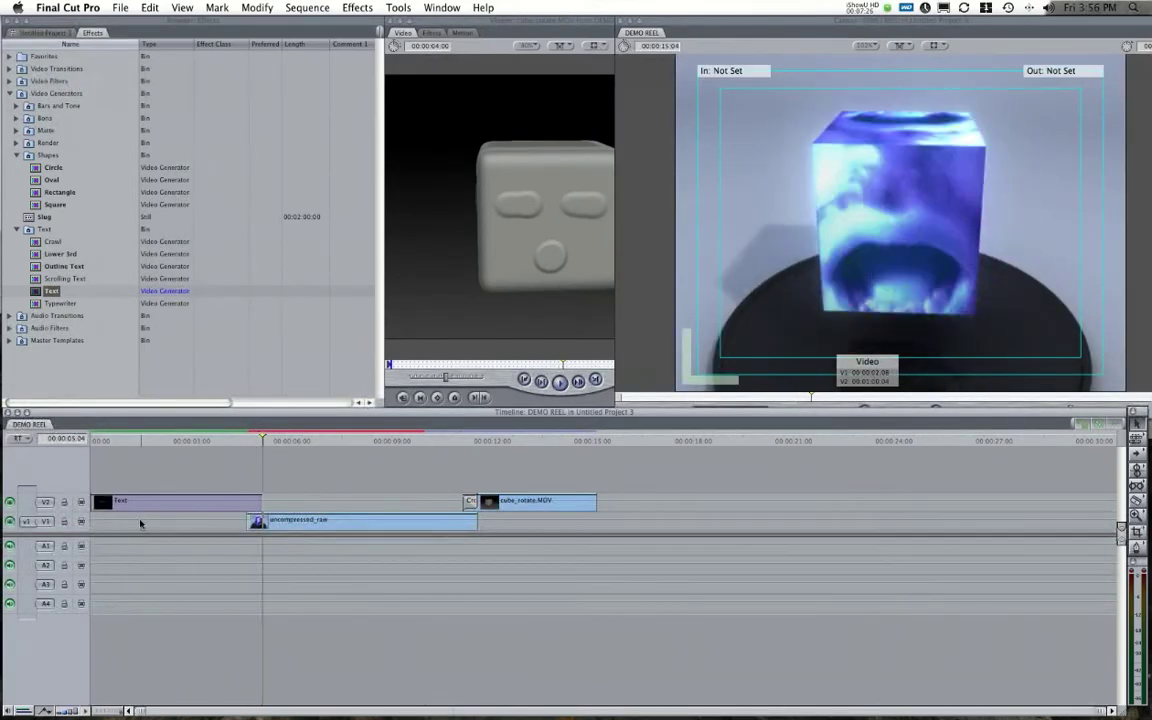
pyautogui.doubleClick(151, 502)
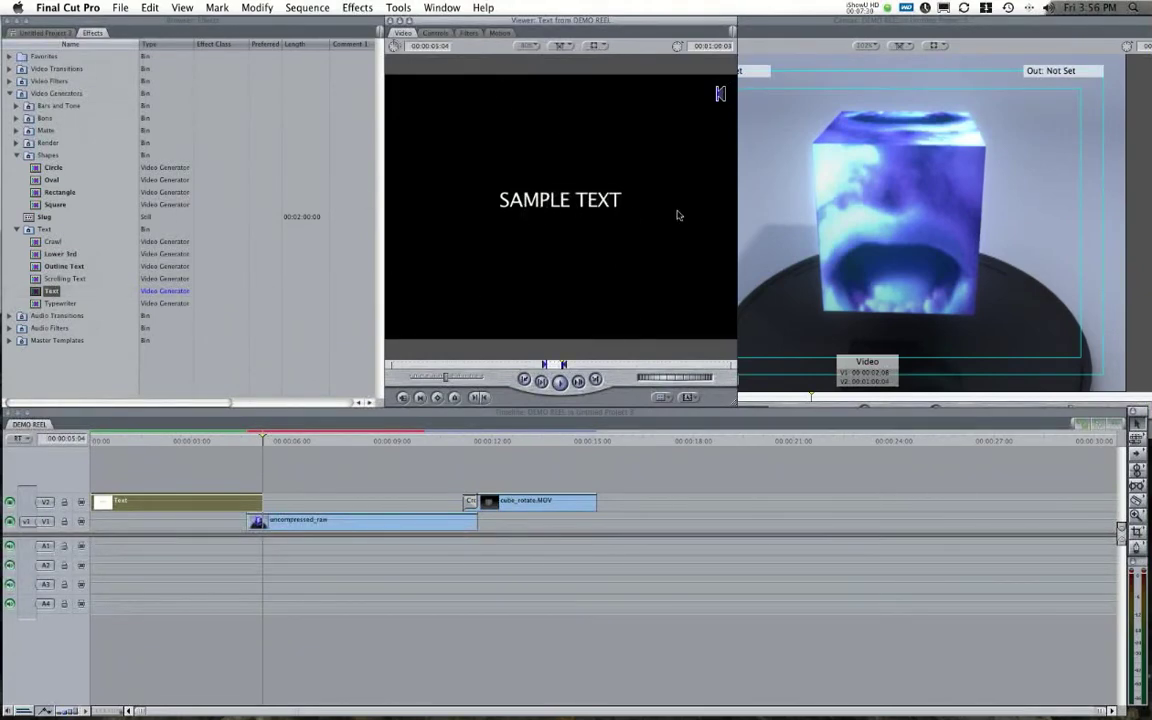
# Replace SAMPLE TEXT with the heading '---sample demo---' on its own line.
pyautogui.click(500, 33)
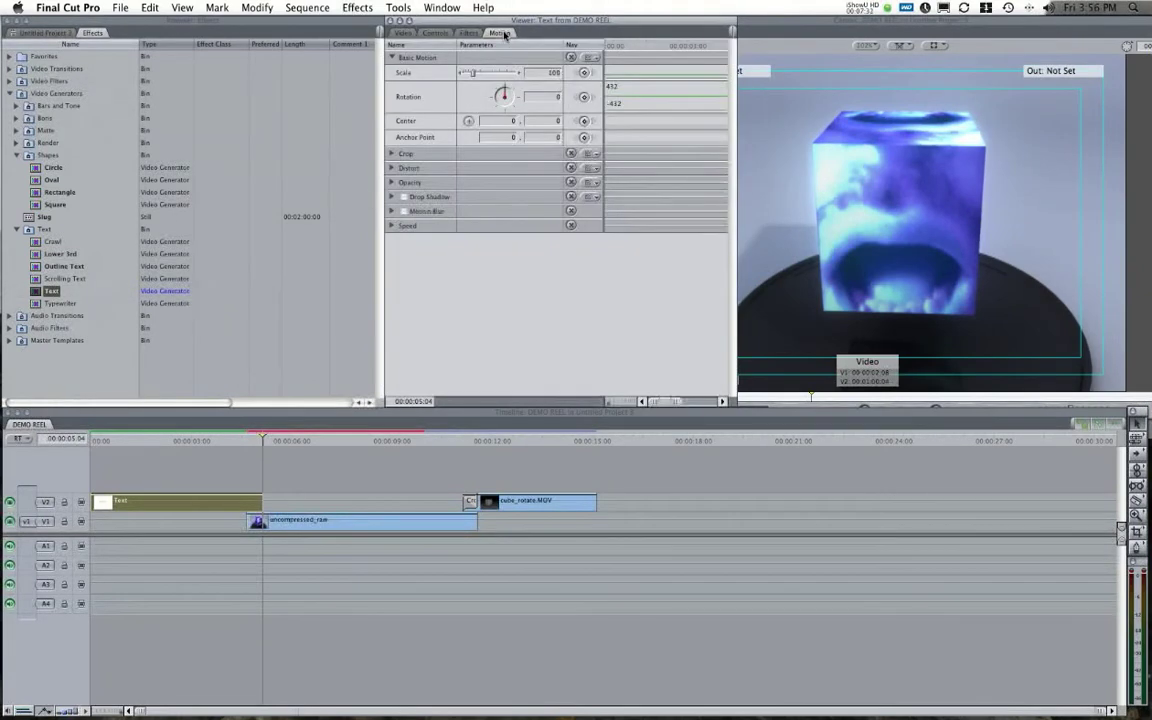
pyautogui.click(436, 33)
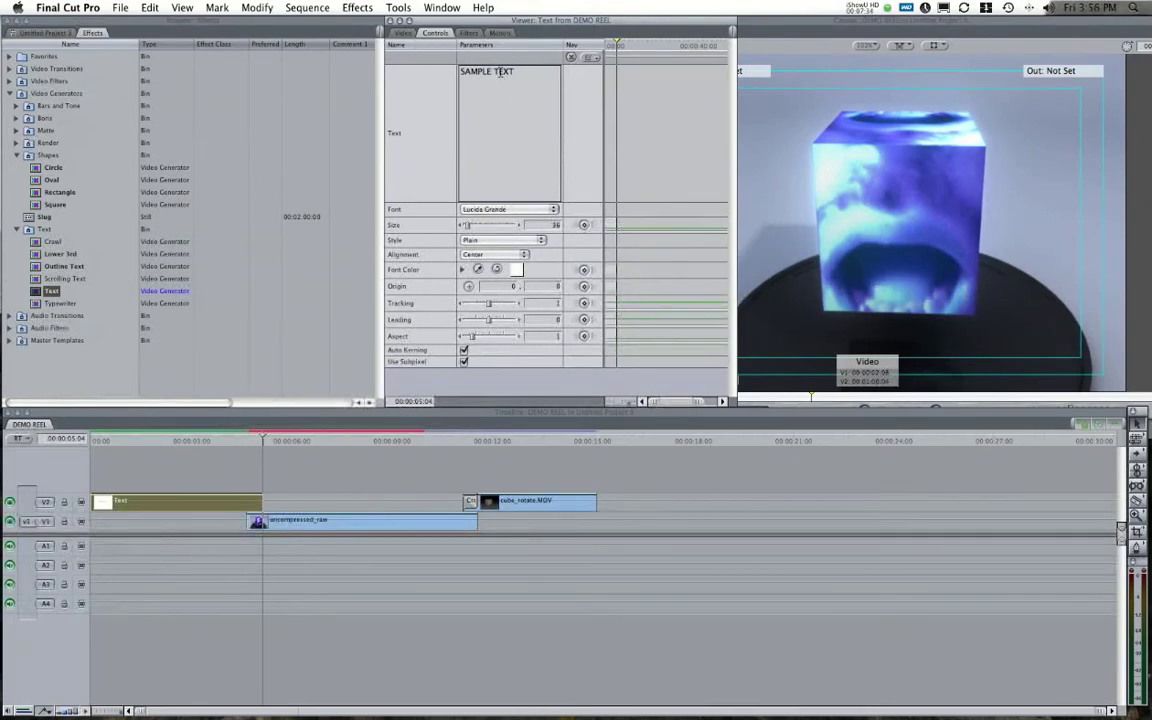
pyautogui.press('BackSpace')
pyautogui.write('---sample demo---')
pyautogui.press('Return')
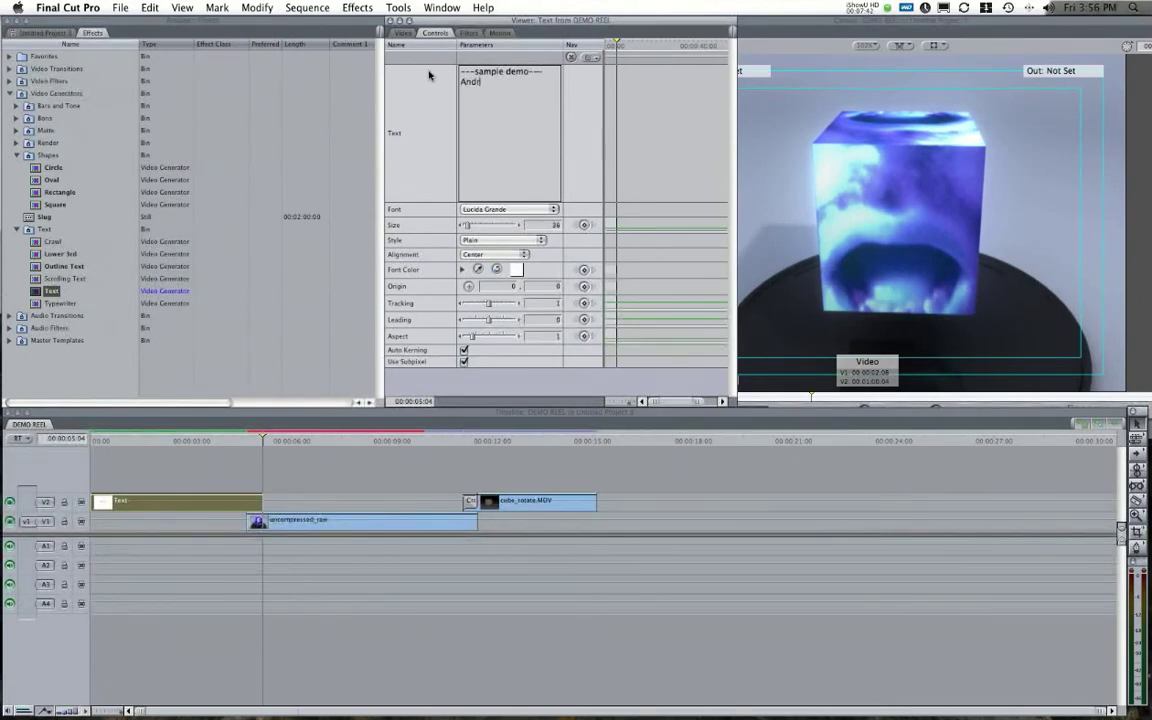
# Add the contact's name and phone number, e-mail address and website as the following lines.
pyautogui.press('Return')
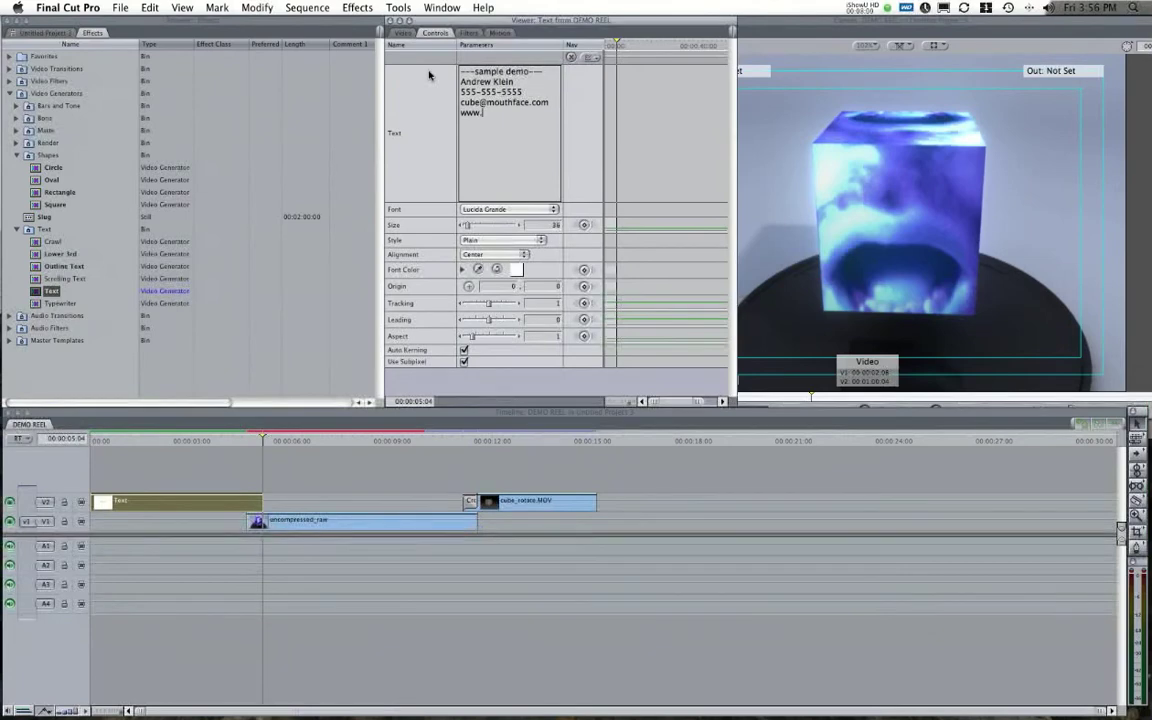
pyautogui.write('dubeface.com')
# Set the title font to Verdana and preview the rendered title.
pyautogui.click(487, 209)
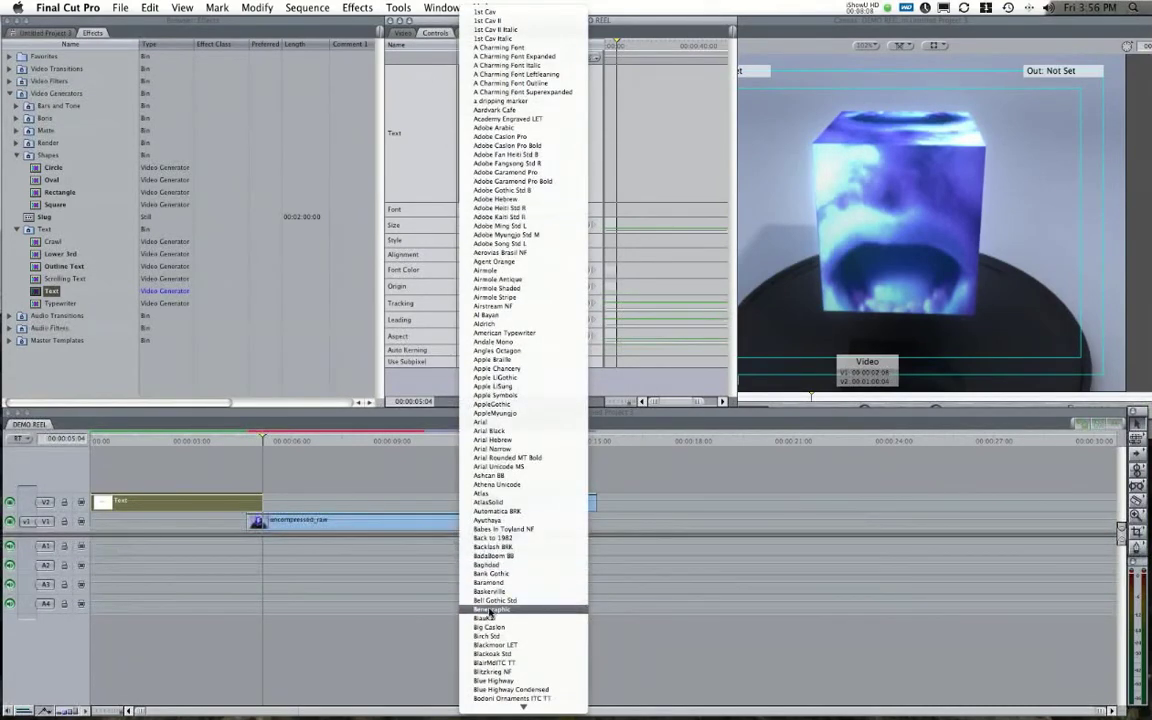
pyautogui.moveTo(477, 714)
pyautogui.scroll(-20, 490, 680)
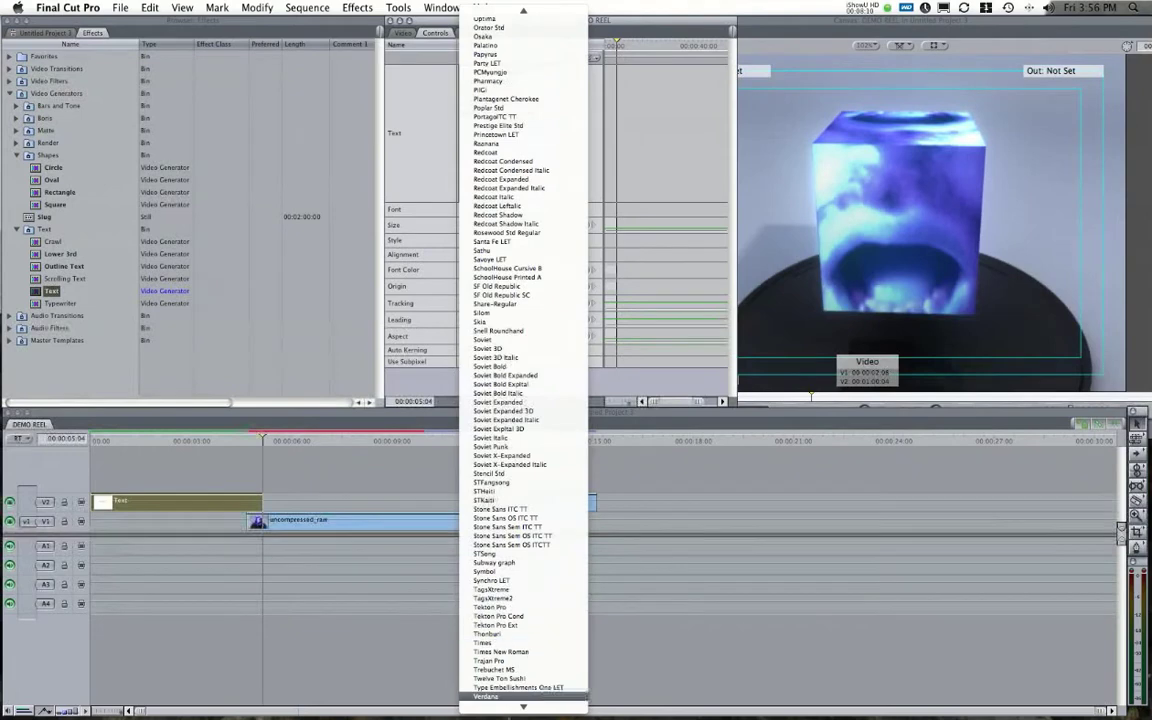
pyautogui.click(498, 636)
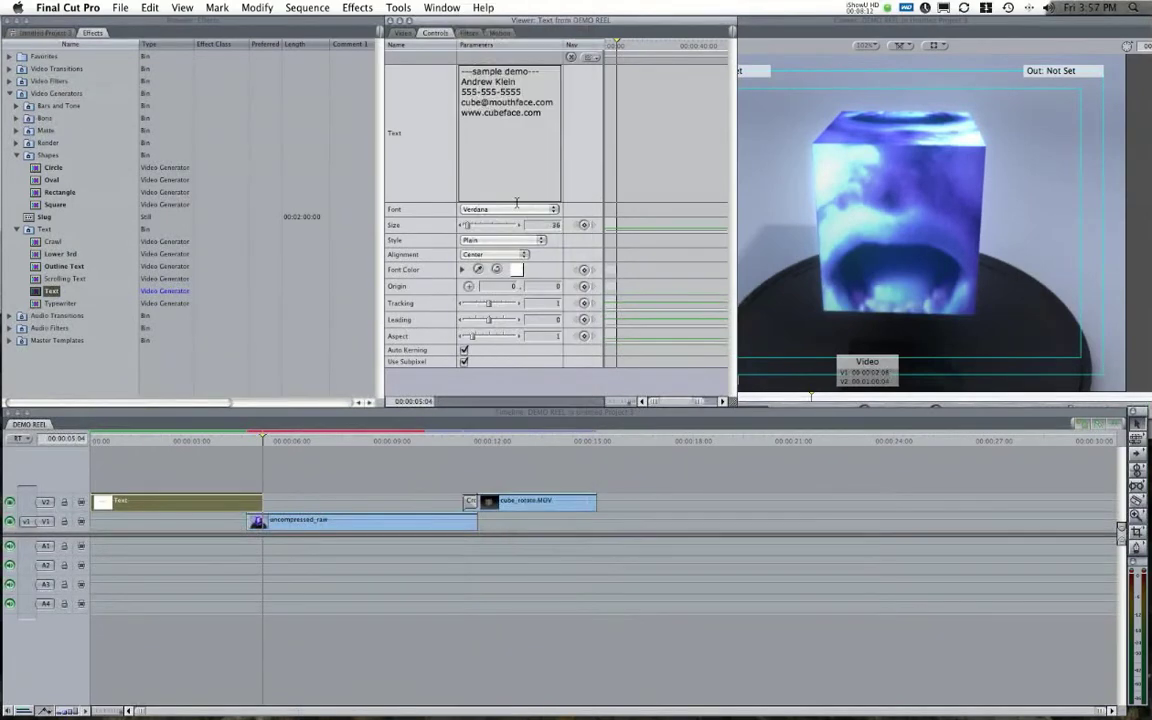
pyautogui.click(401, 33)
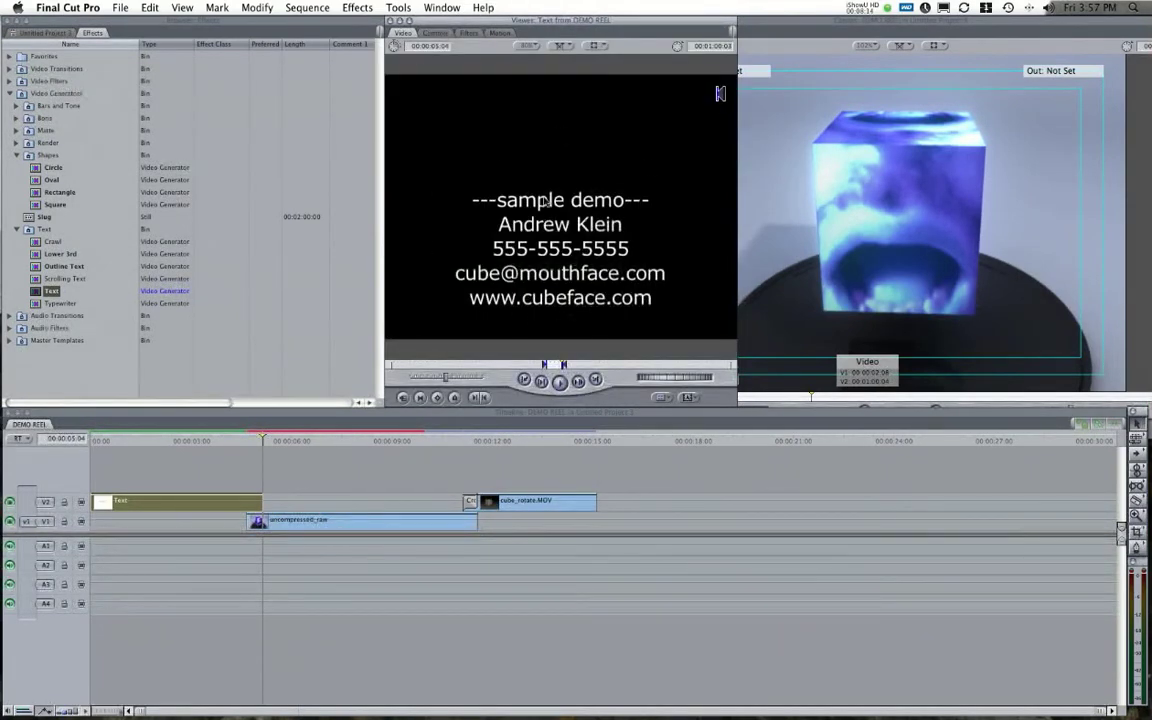
pyautogui.click(436, 33)
# Try the Redcoat font, preview it, then undo back to Verdana.
pyautogui.click(528, 210)
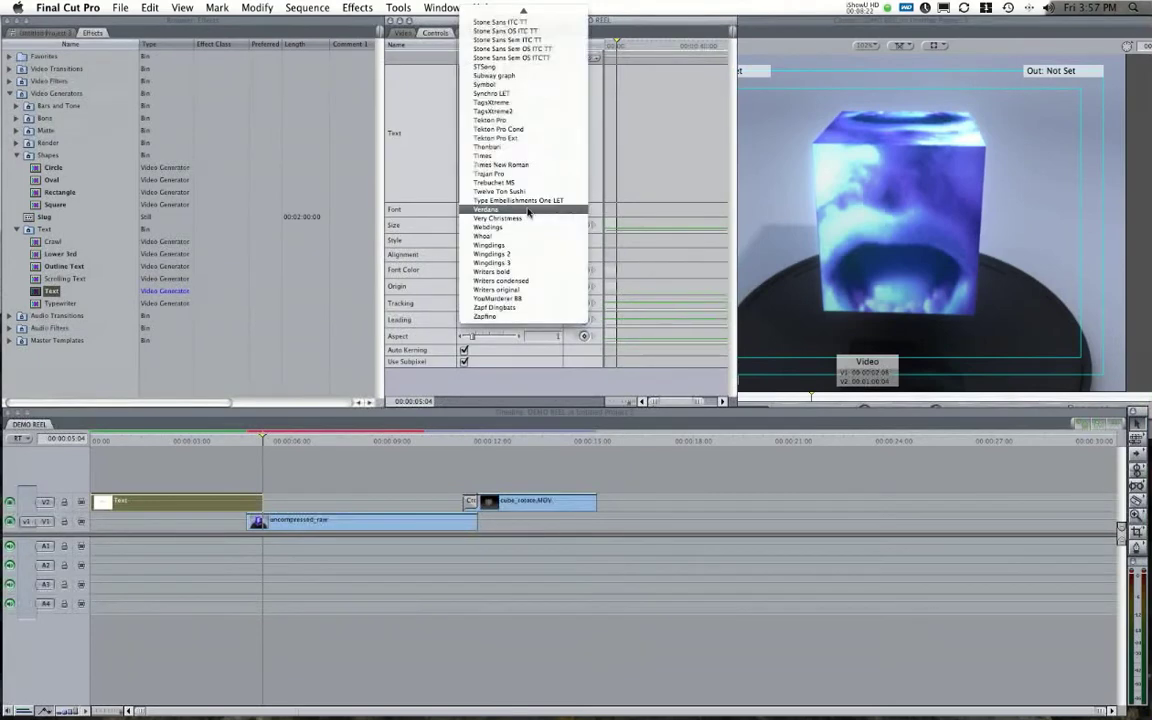
pyautogui.click(339, 376)
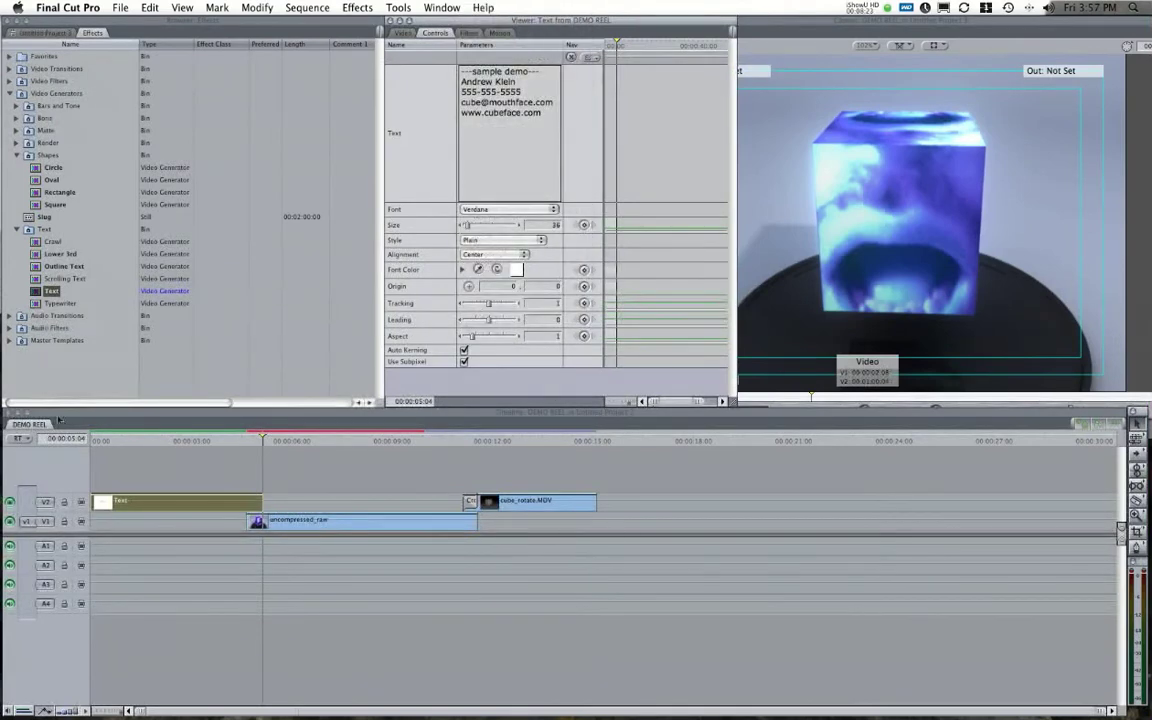
pyautogui.click(508, 210)
pyautogui.moveTo(544, 5)
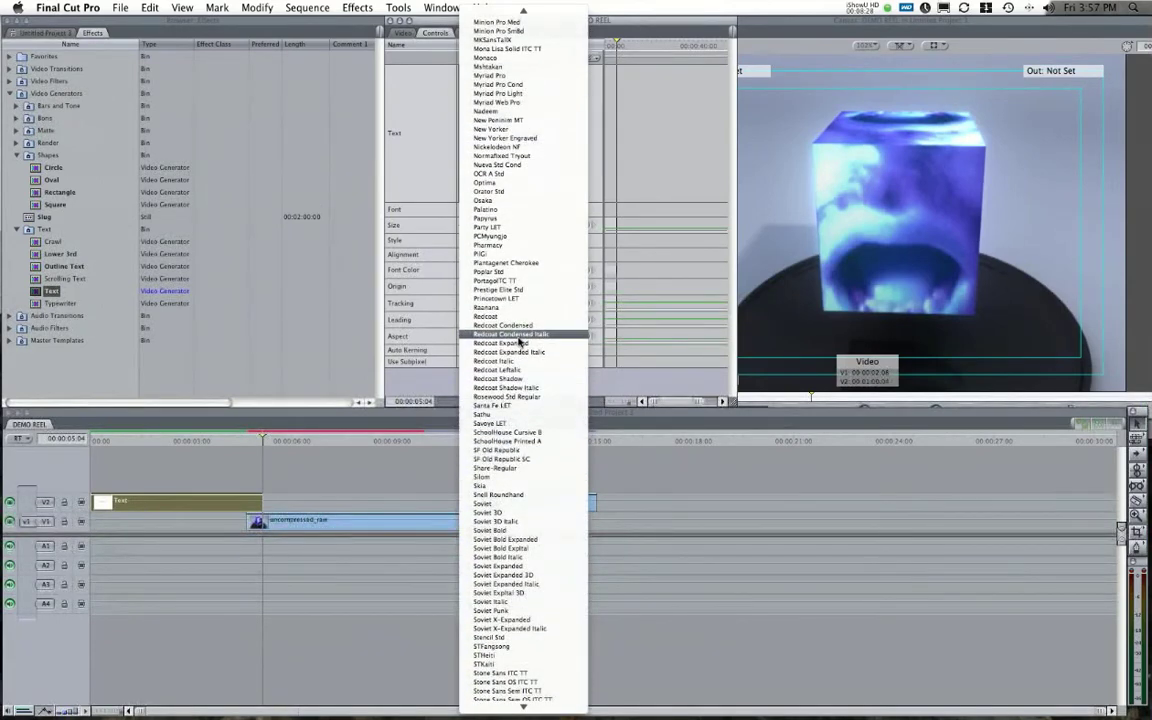
pyautogui.click(485, 316)
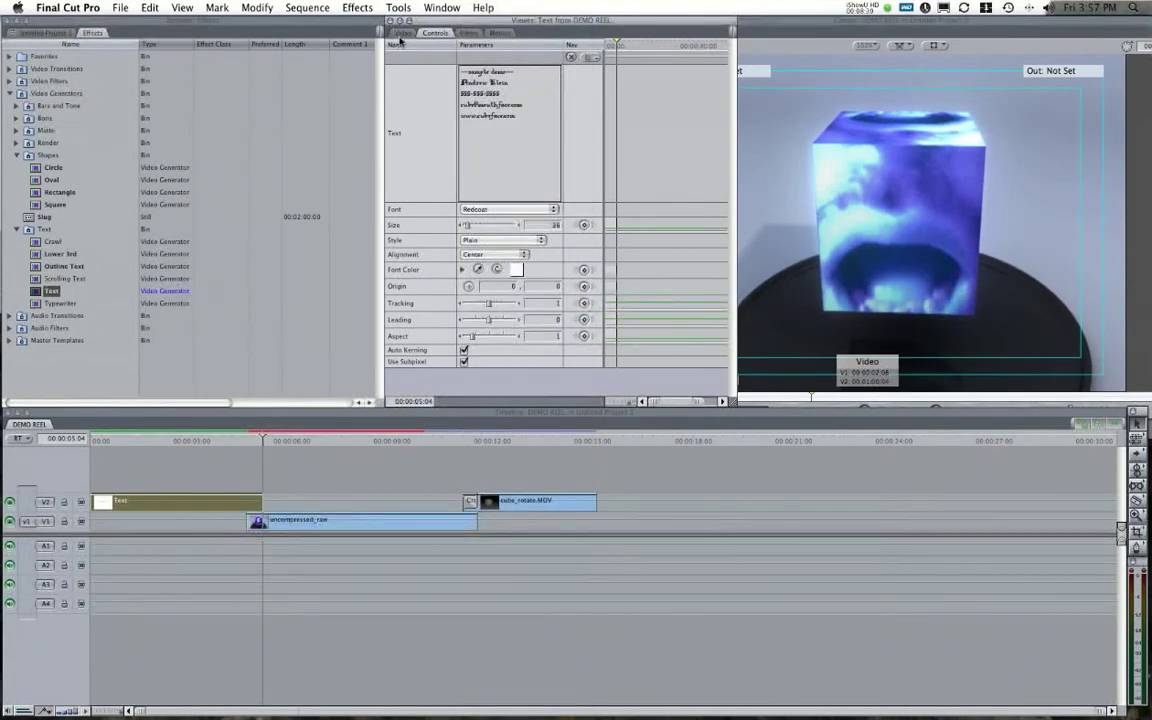
pyautogui.click(401, 34)
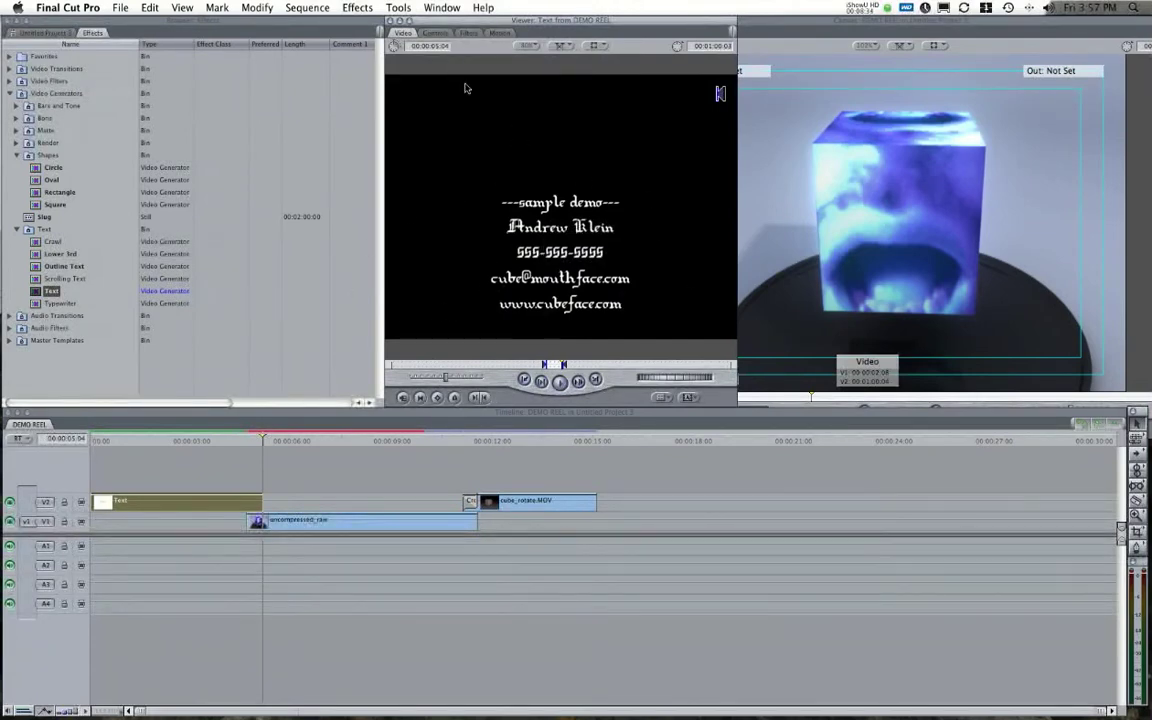
pyautogui.press('super+z')
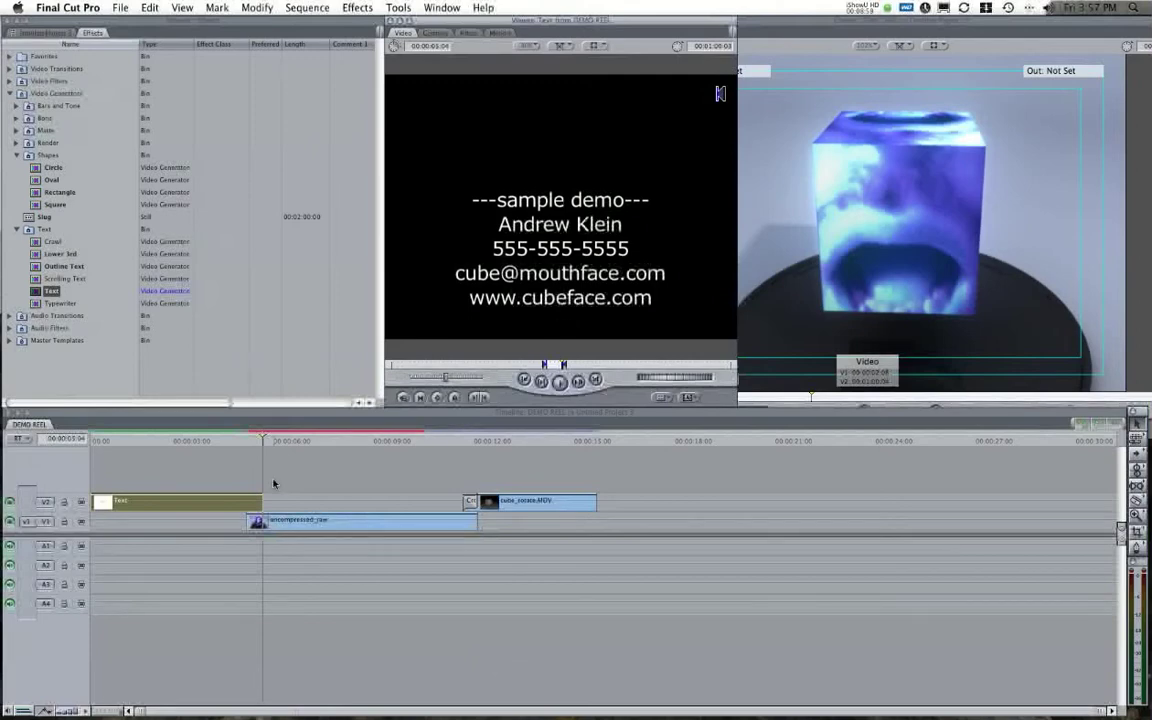
pyautogui.click(435, 33)
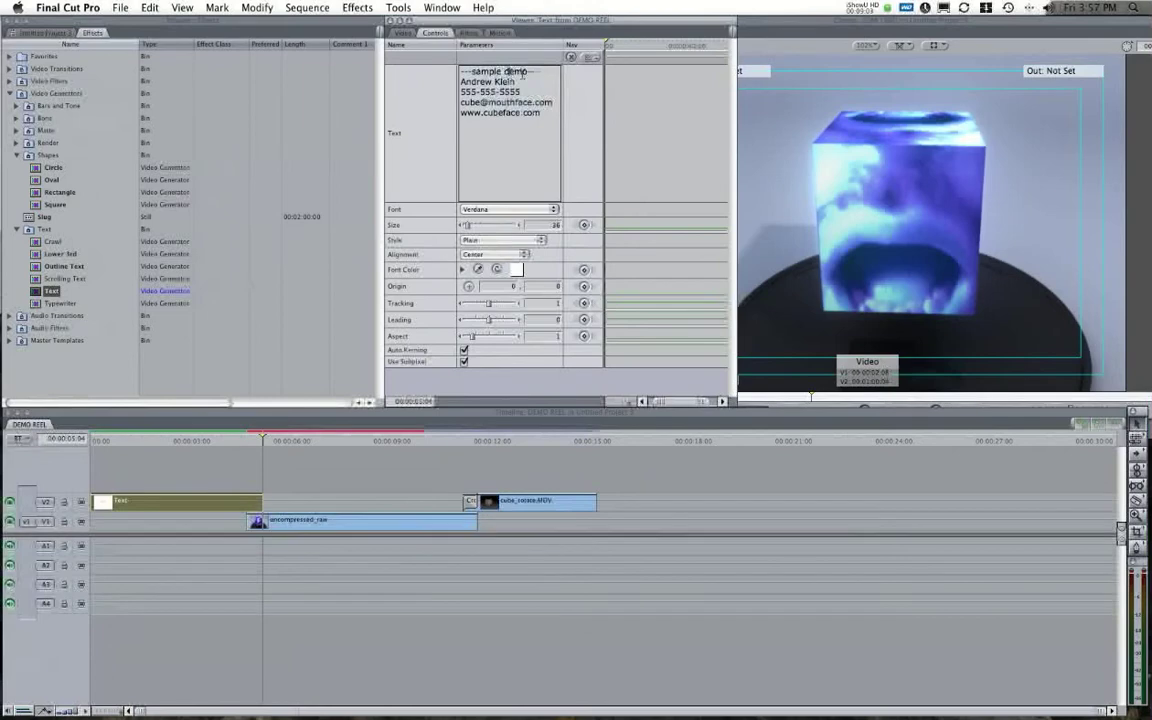
# Delete the '---sample demo---' line so only the four contact lines remain.
pyautogui.press('BackSpace')
pyautogui.press('BackSpace')
pyautogui.click(401, 33)
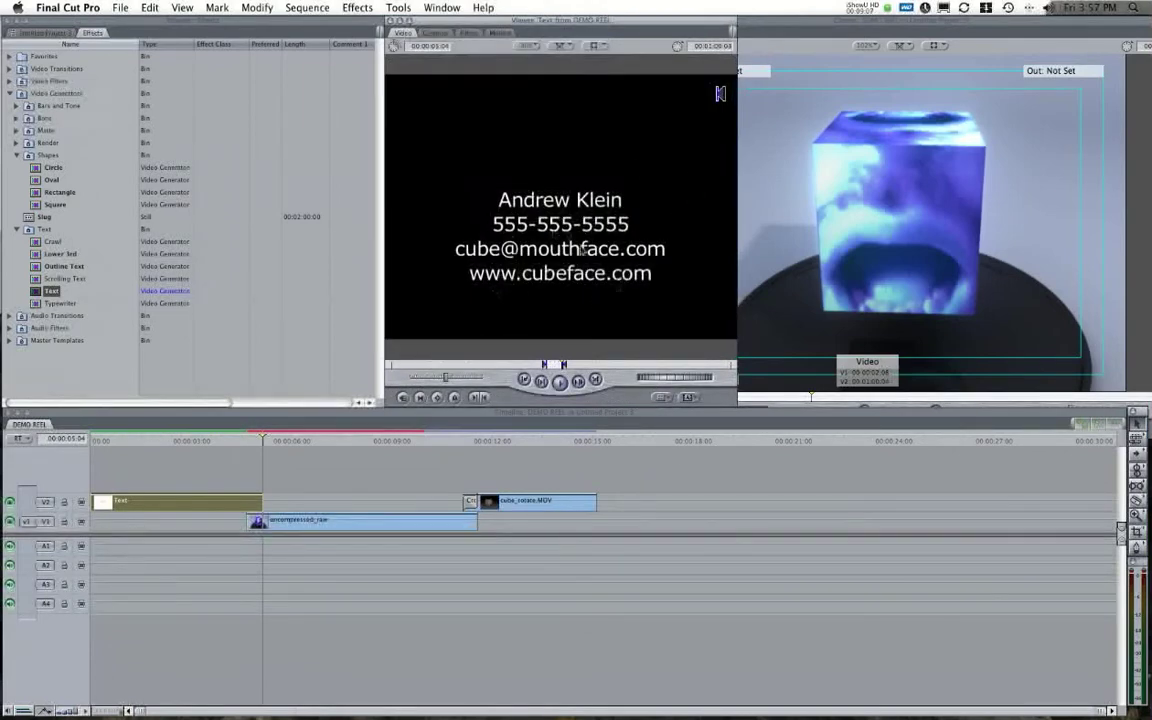
pyautogui.click(434, 33)
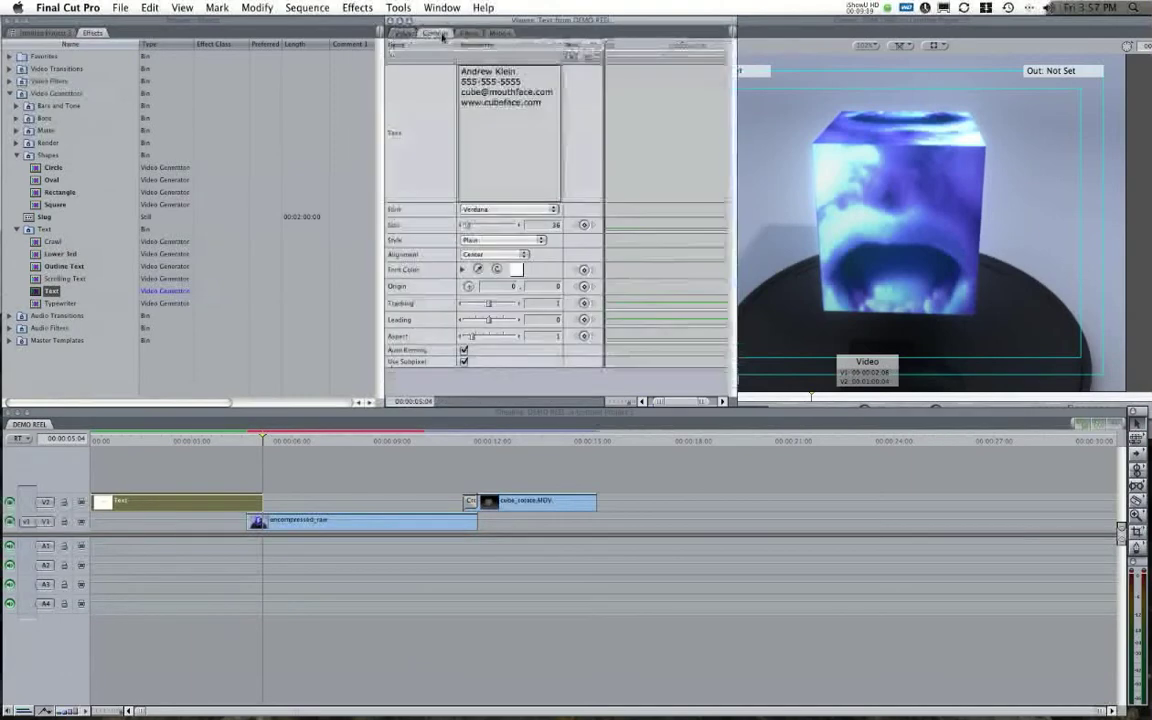
# Drag the title's origin upward in the Canvas to raise the contact text, ending at -5.5, -60.
pyautogui.click(190, 440)
pyautogui.moveTo(190, 440); pyautogui.dragTo(178, 440)
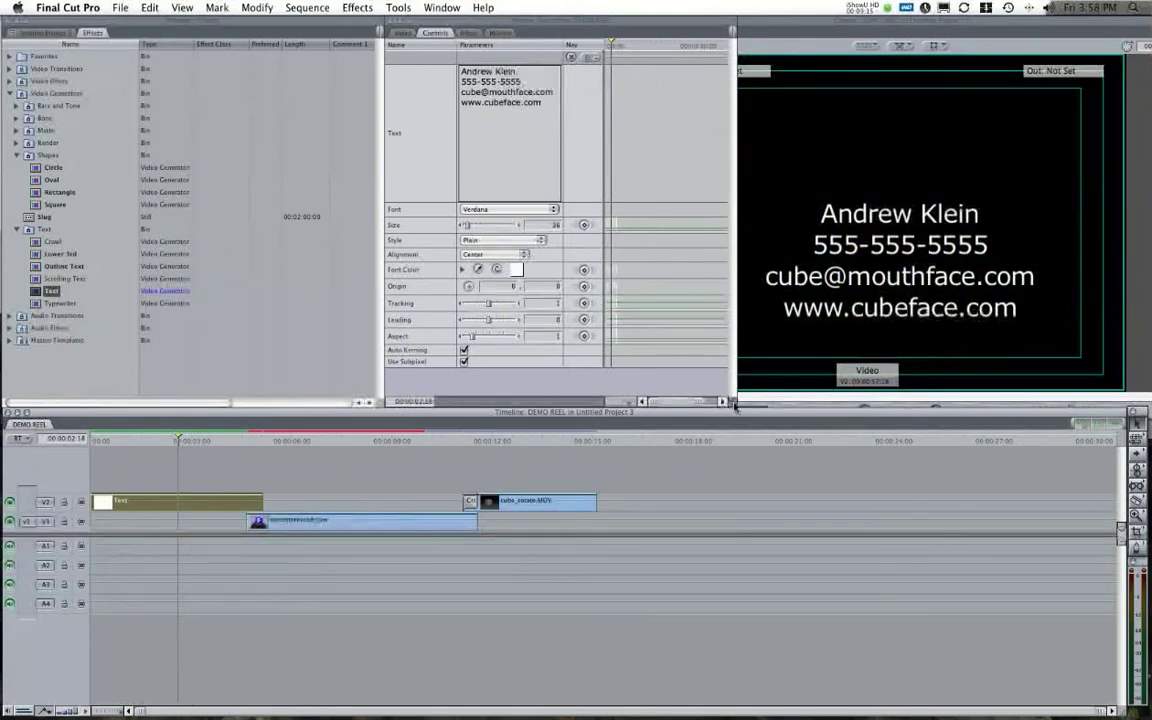
pyautogui.moveTo(725, 404); pyautogui.dragTo(660, 398)
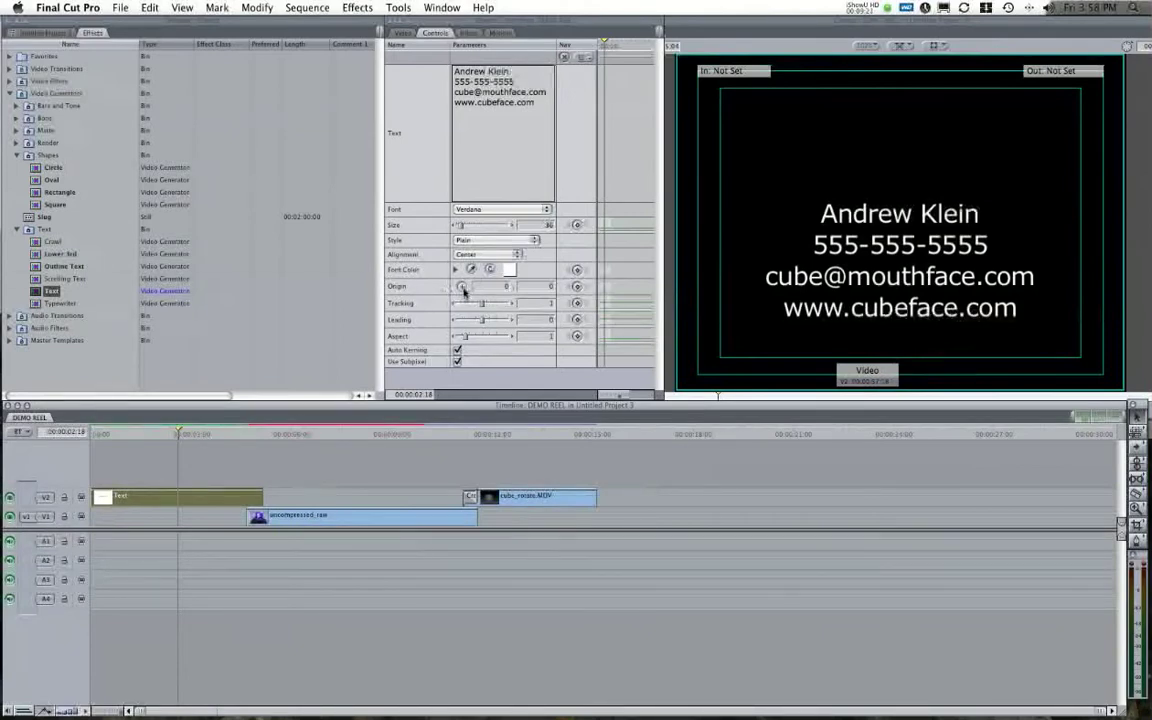
pyautogui.click(461, 286)
pyautogui.moveTo(902, 222); pyautogui.dragTo(902, 186)
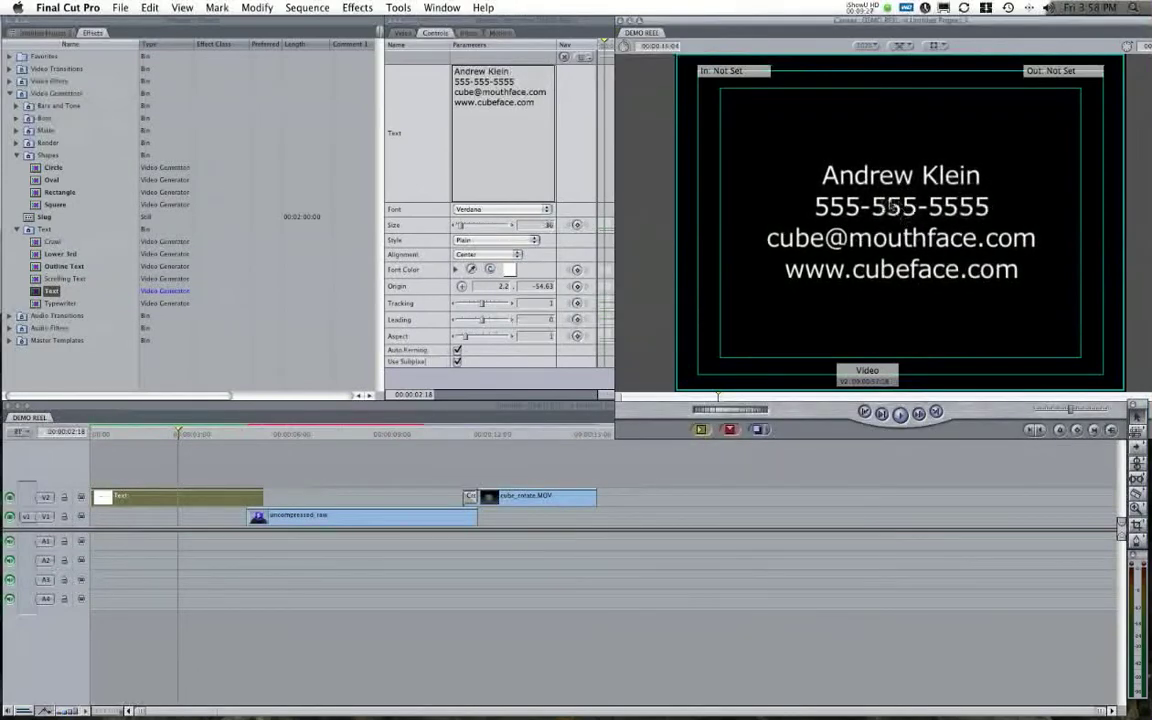
pyautogui.moveTo(900, 210); pyautogui.dragTo(884, 188)
pyautogui.click(445, 261)
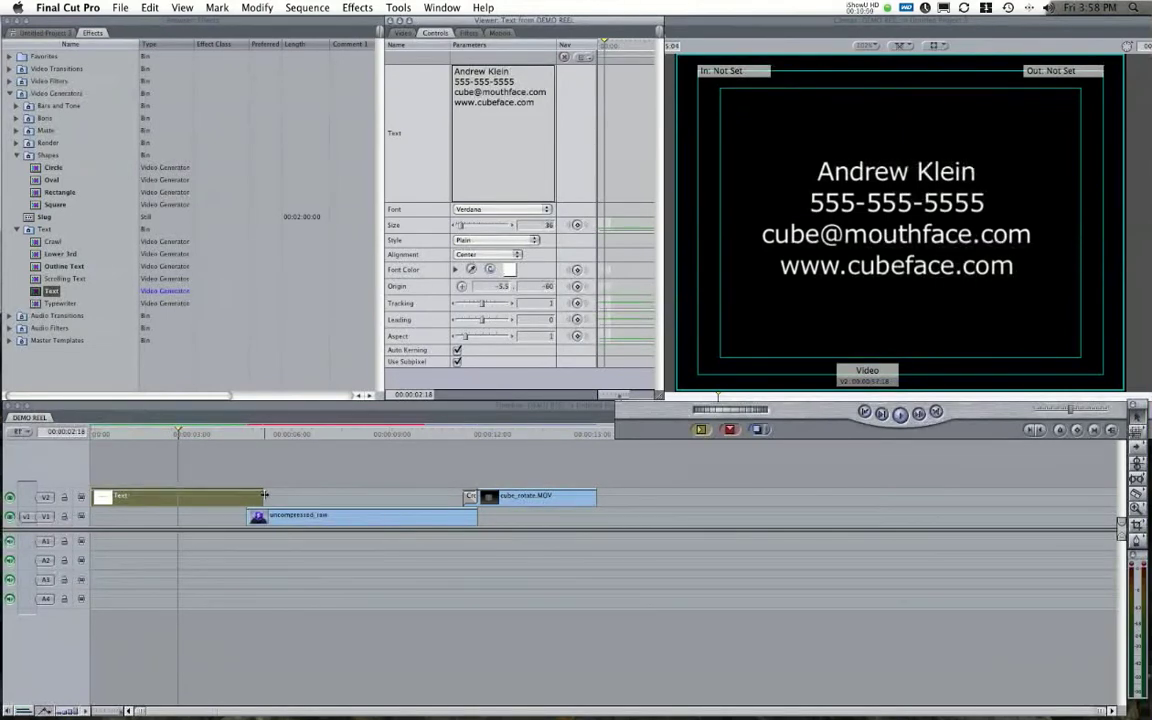
# Place a copy of the contact Text clip at the sequence end, after cube_rotate.MOV.
pyautogui.click(63, 33)
pyautogui.click(122, 442)
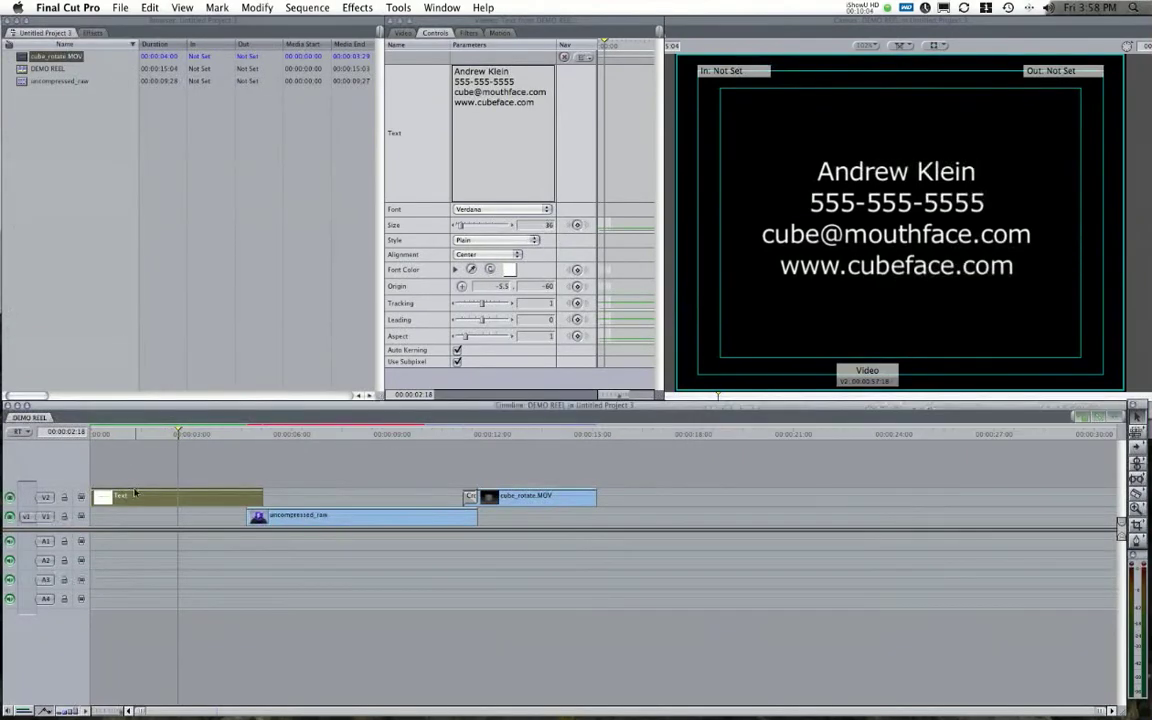
pyautogui.moveTo(155, 492); pyautogui.dragTo(645, 518)
pyautogui.moveTo(648, 522); pyautogui.dragTo(648, 522)
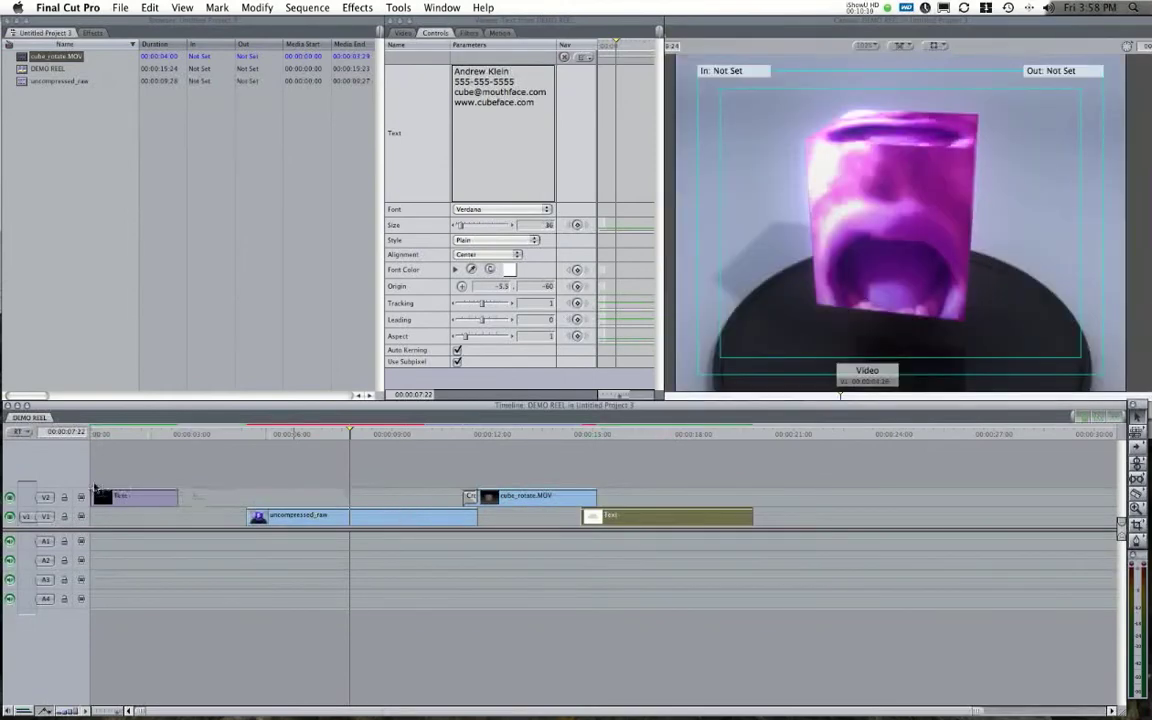
# Lengthen the opening title to 00:00:04:20 and add a Cross Dissolve at its end.
pyautogui.moveTo(176, 495); pyautogui.dragTo(259, 495)
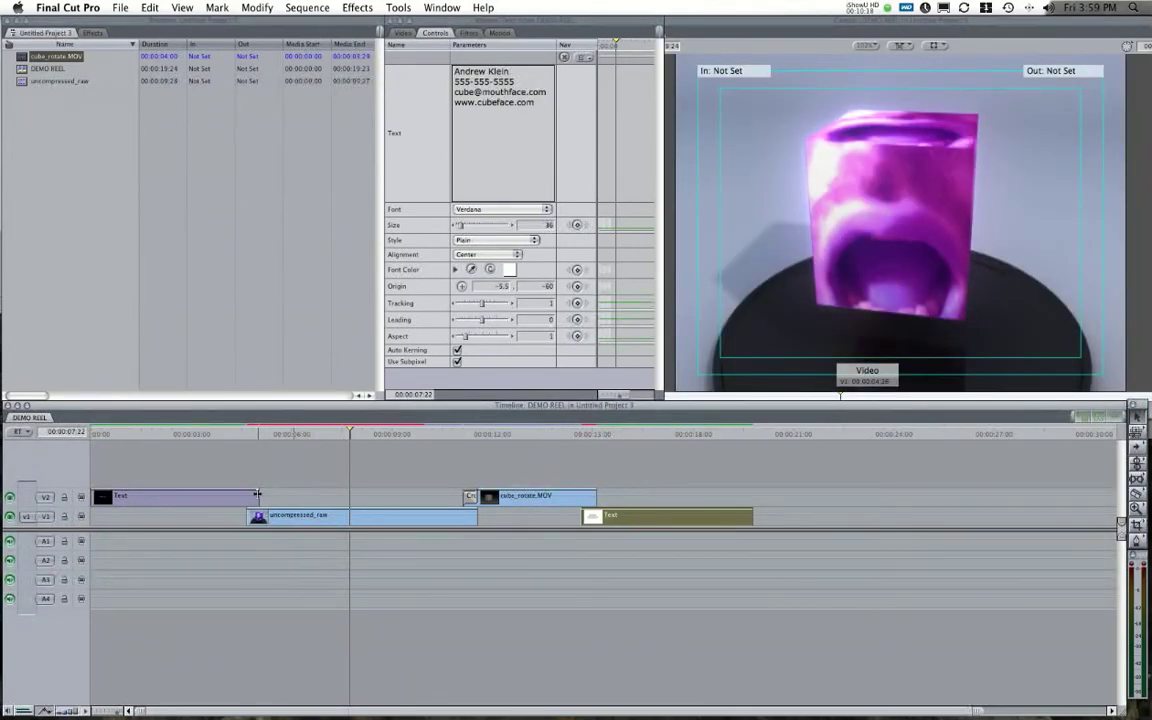
pyautogui.click(250, 440)
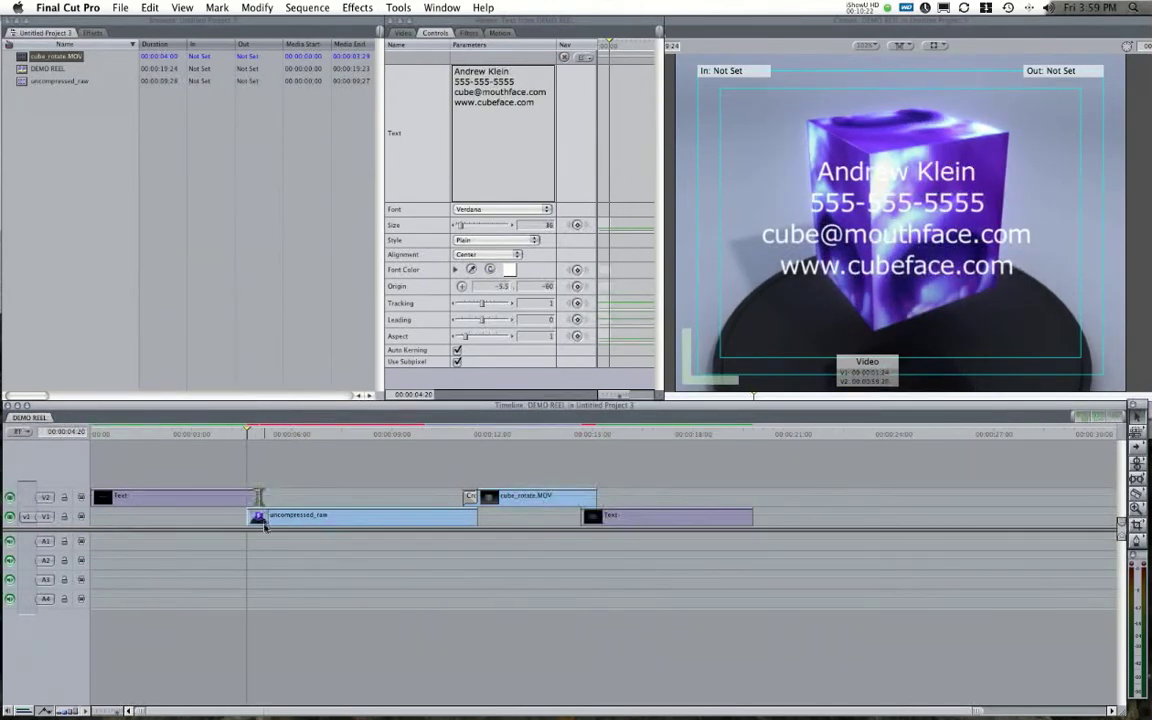
pyautogui.rightClick(257, 496)
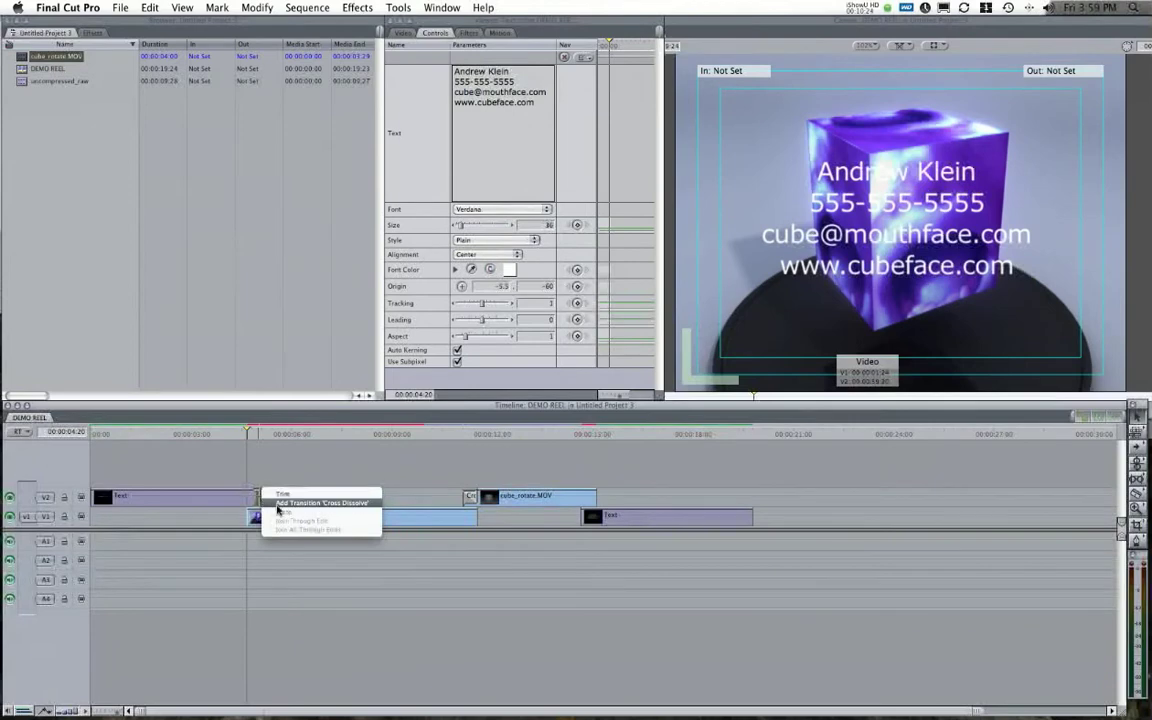
pyautogui.click(290, 503)
pyautogui.moveTo(230, 497); pyautogui.dragTo(247, 497)
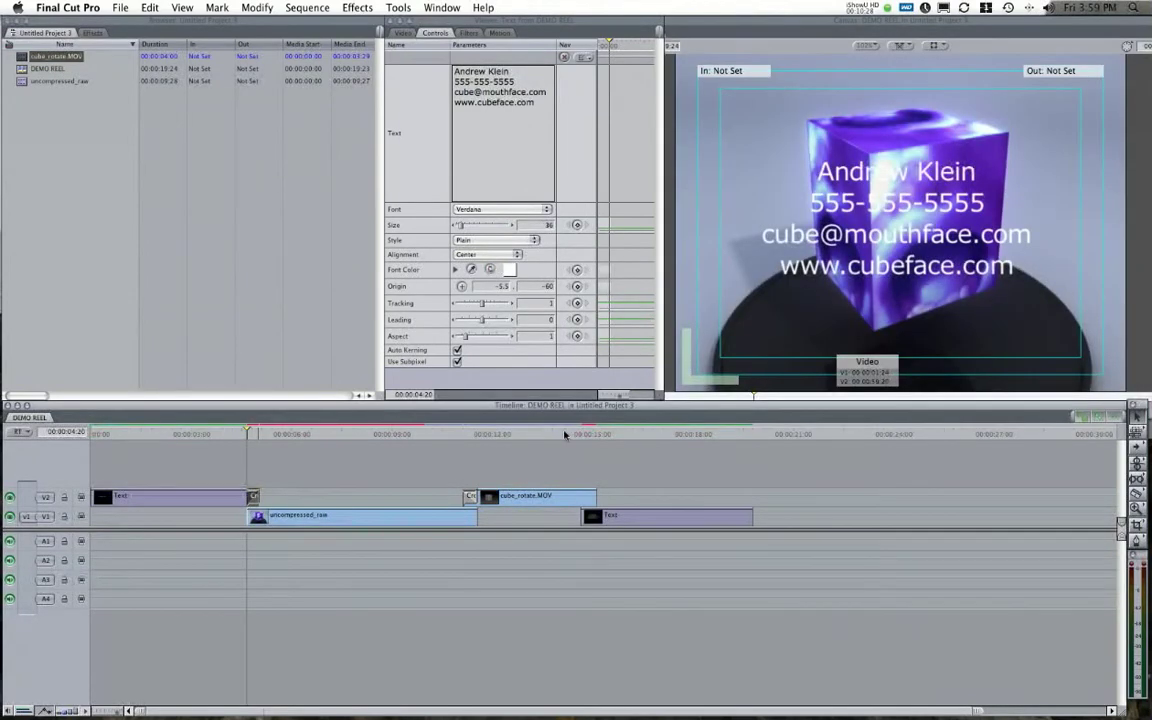
# Add a shortened Cross Dissolve at cube_rotate.MOV's end and render the sequence.
pyautogui.click(596, 434)
pyautogui.click(577, 499)
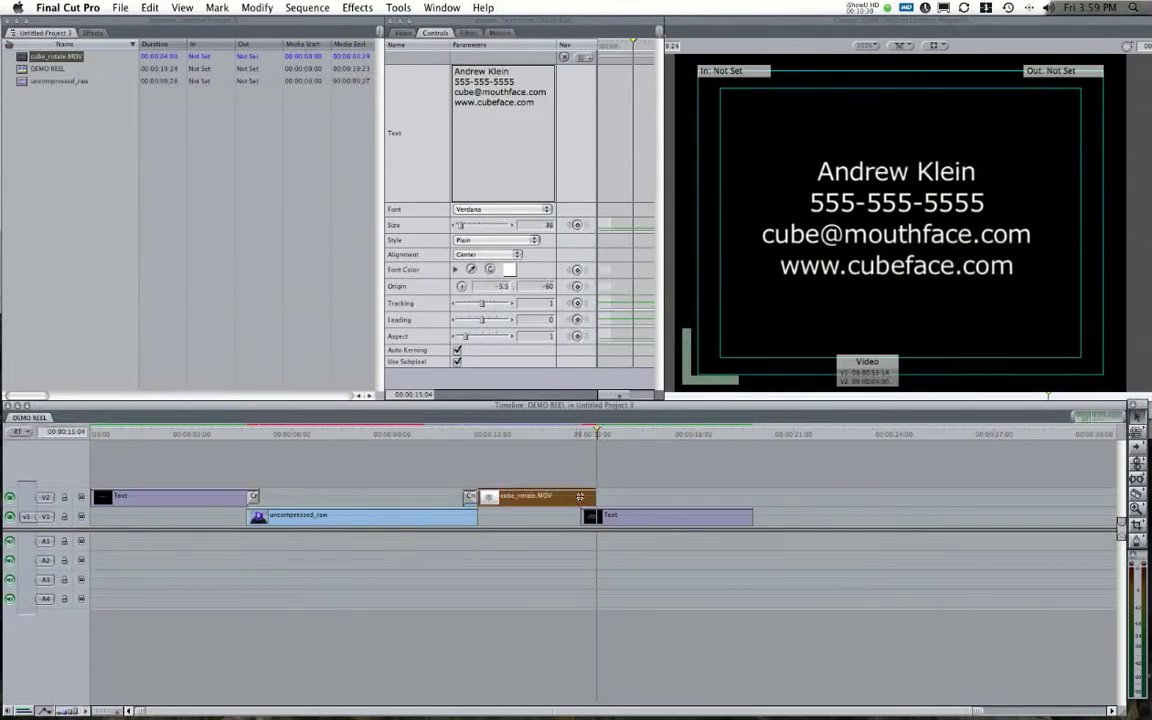
pyautogui.press('Up')
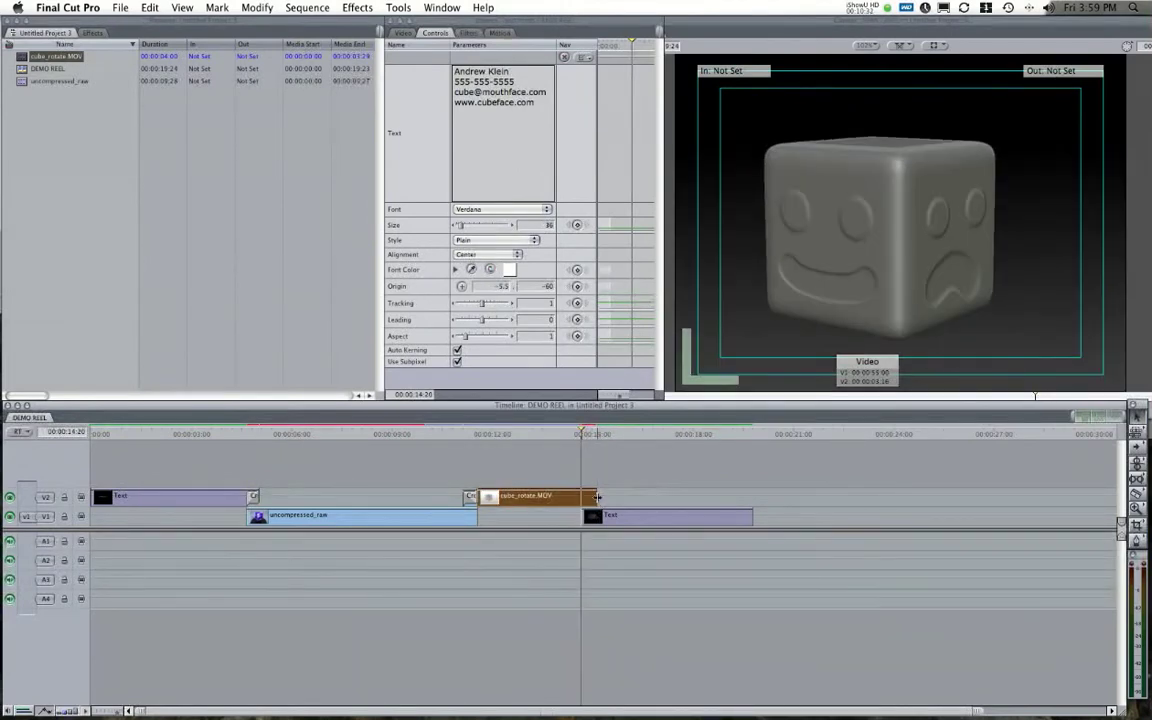
pyautogui.rightClick(598, 500)
pyautogui.click(610, 503)
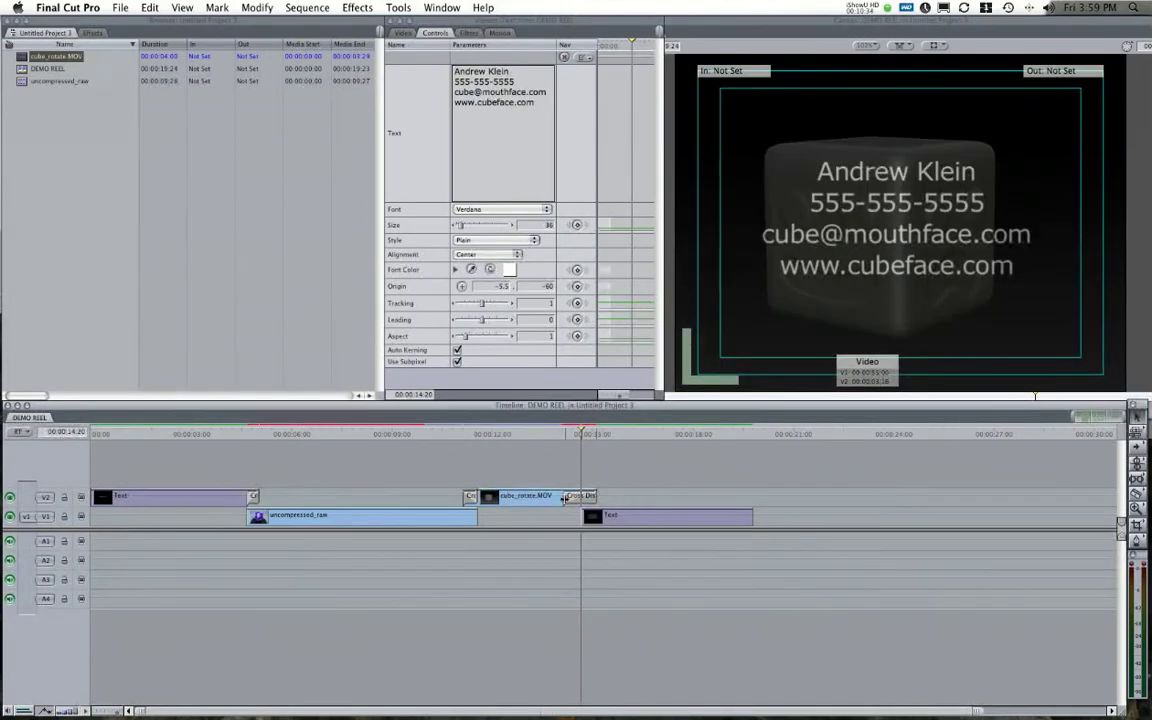
pyautogui.moveTo(563, 500); pyautogui.dragTo(584, 497)
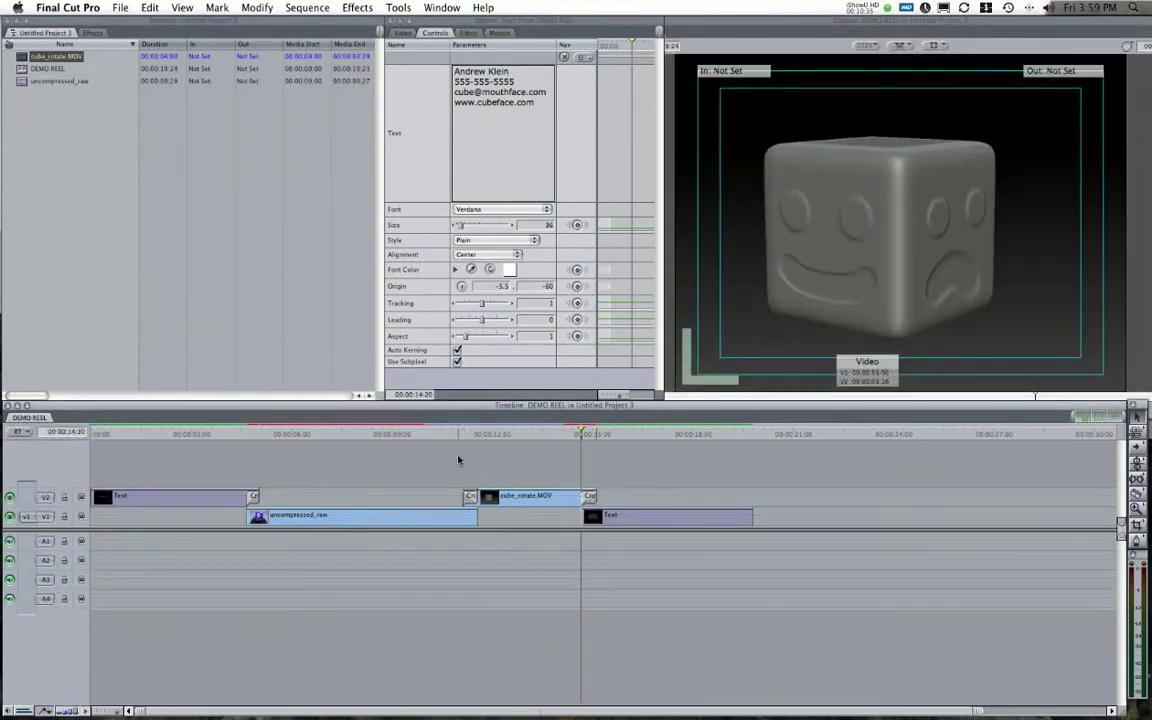
pyautogui.press('super+r')
# Play DEMO REEL from the start, then stop playback.
pyautogui.click(94, 434)
pyautogui.press('space')
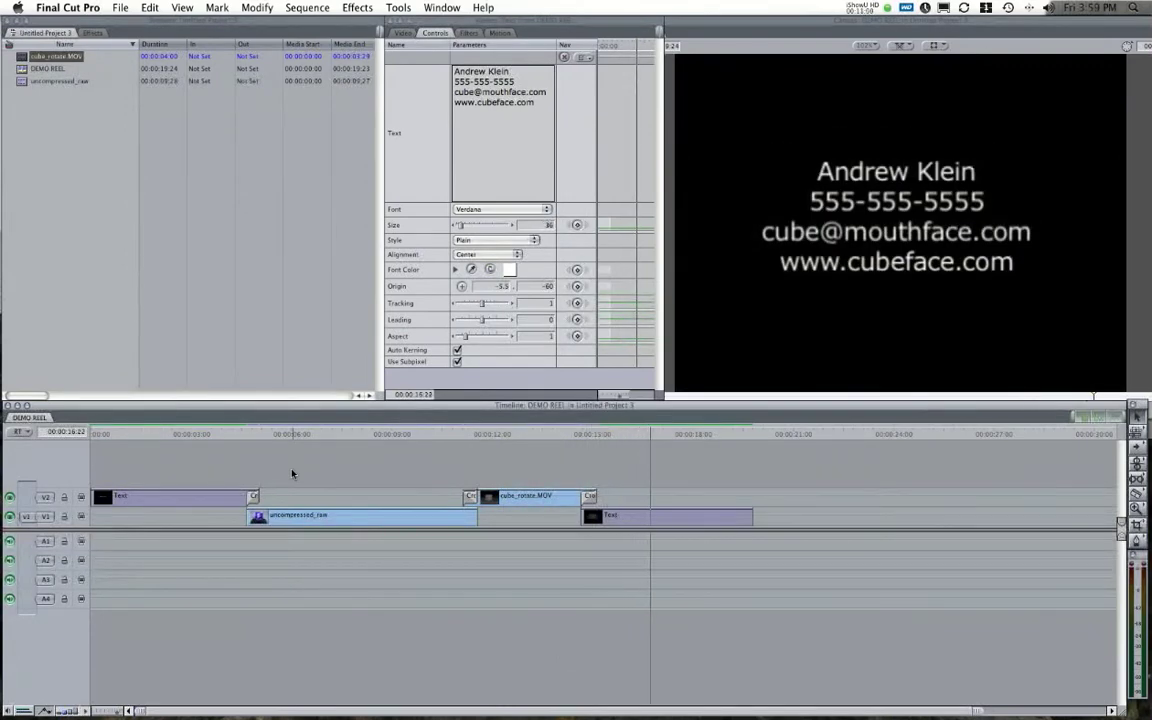
pyautogui.press('space')
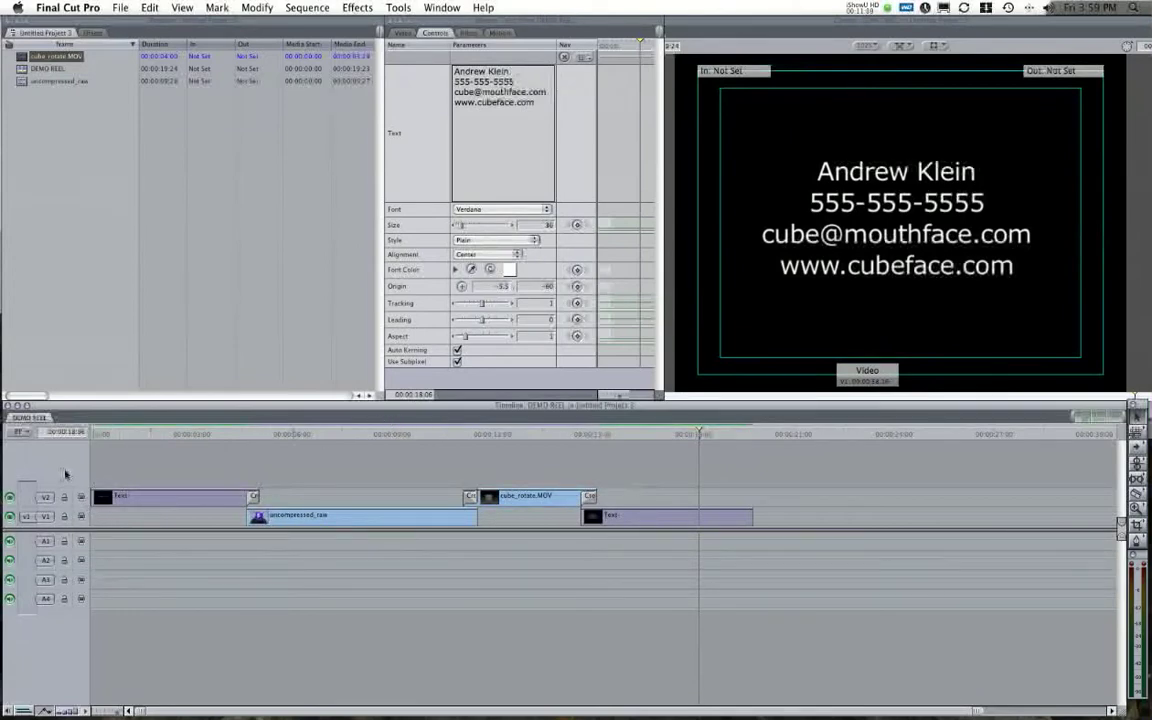
# Add a third video track, V3, above V2 in the timeline.
pyautogui.rightClick(66, 474)
pyautogui.click(57, 476)
pyautogui.click(334, 434)
pyautogui.click(258, 516)
pyautogui.rightClick(63, 467)
pyautogui.click(85, 473)
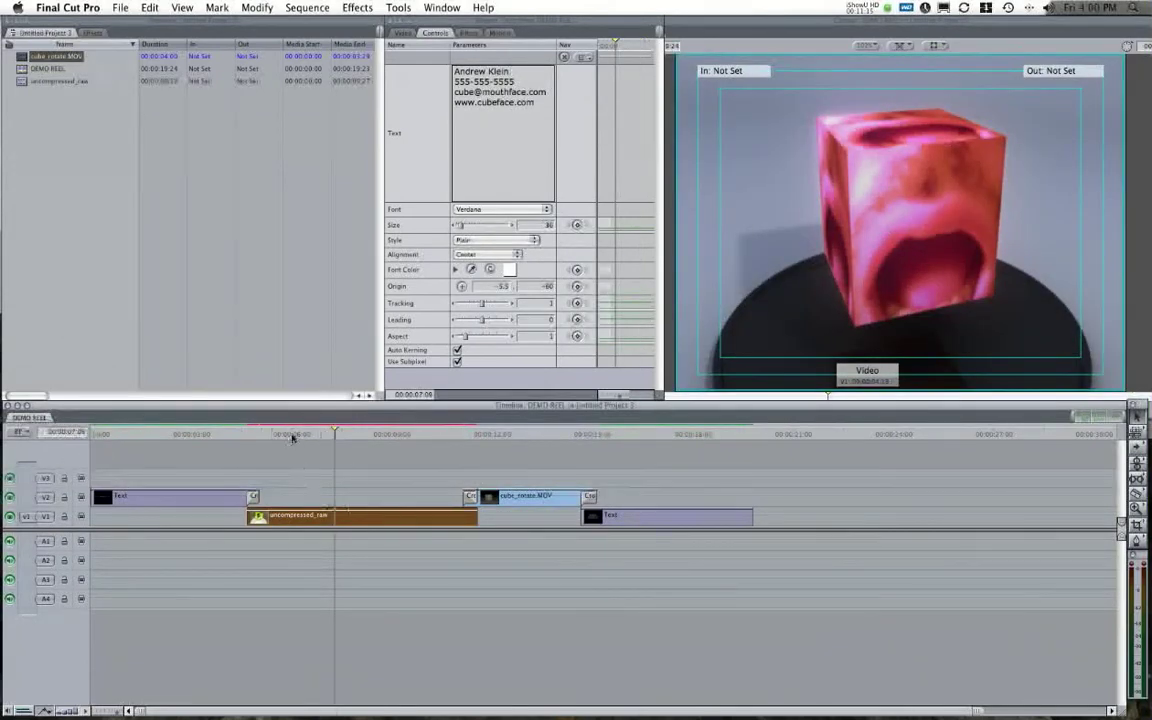
# Place a Text generator on V3 over uncompressed_raw, trim it to end with that clip, and open it.
pyautogui.press('Up')
pyautogui.click(96, 33)
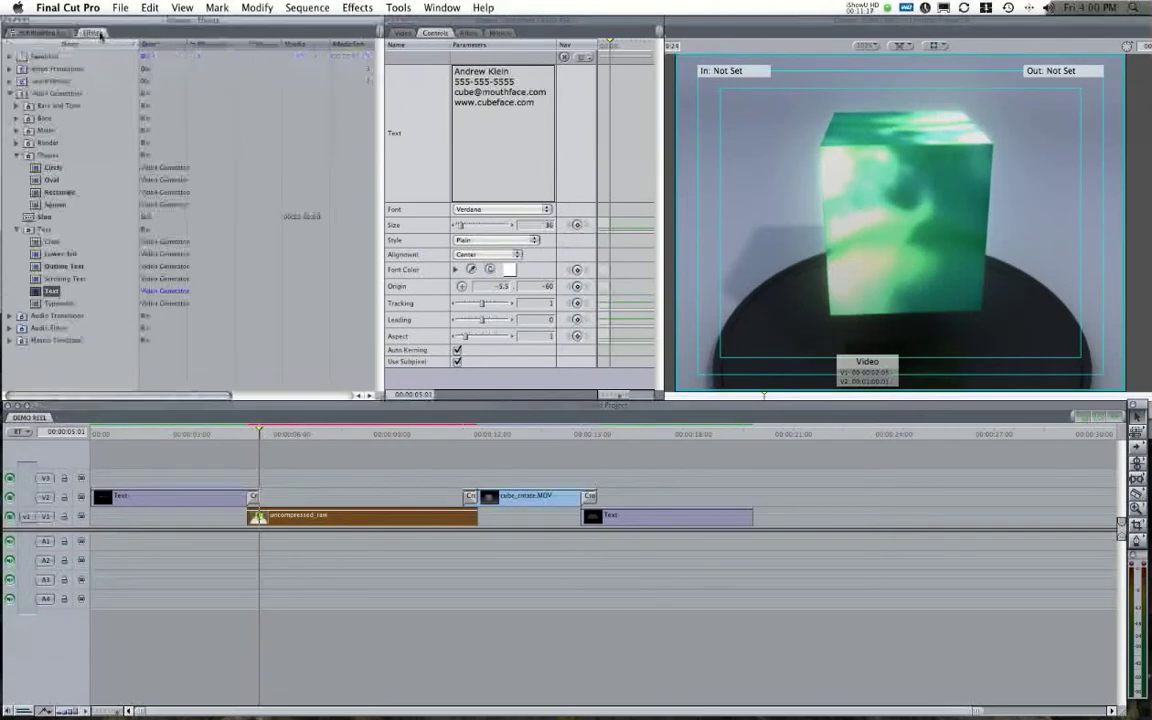
pyautogui.moveTo(57, 286); pyautogui.dragTo(262, 476)
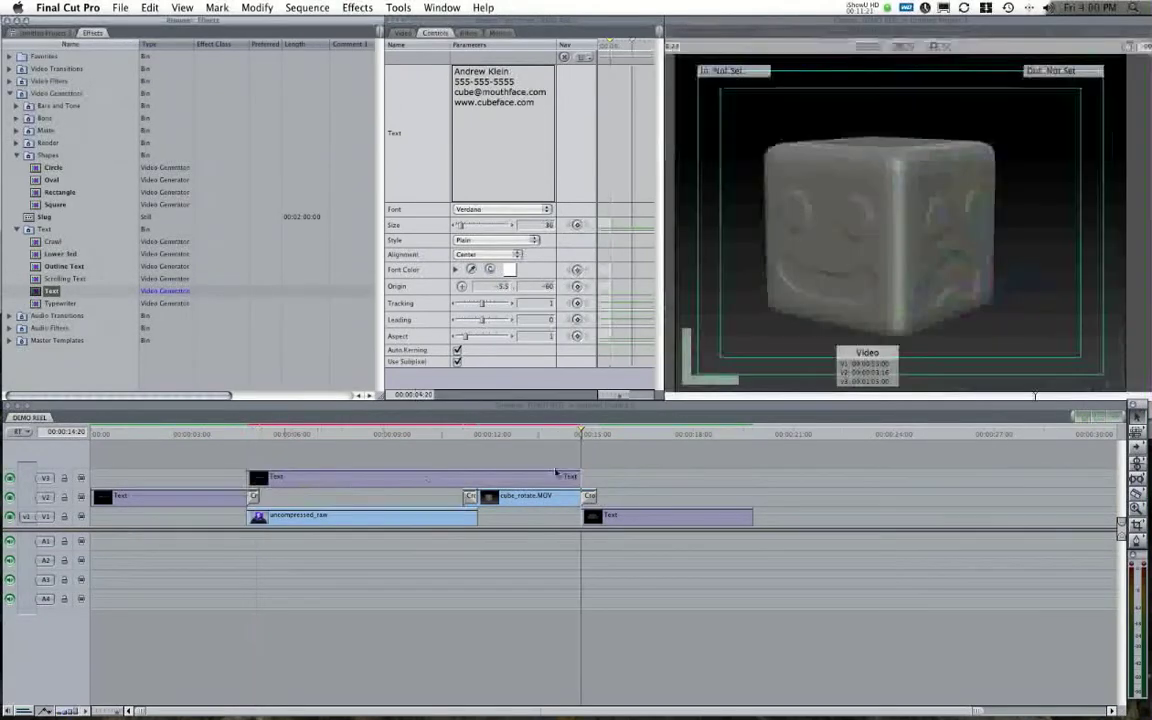
pyautogui.moveTo(580, 476); pyautogui.dragTo(477, 476)
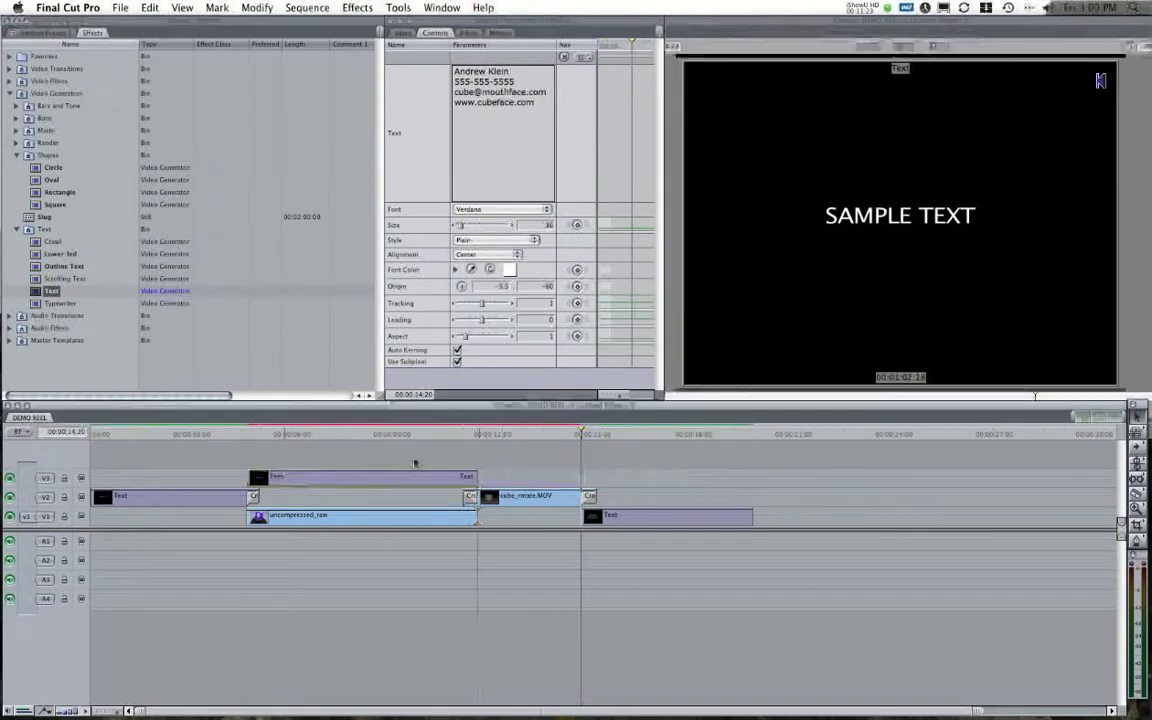
pyautogui.click(299, 437)
pyautogui.doubleClick(275, 478)
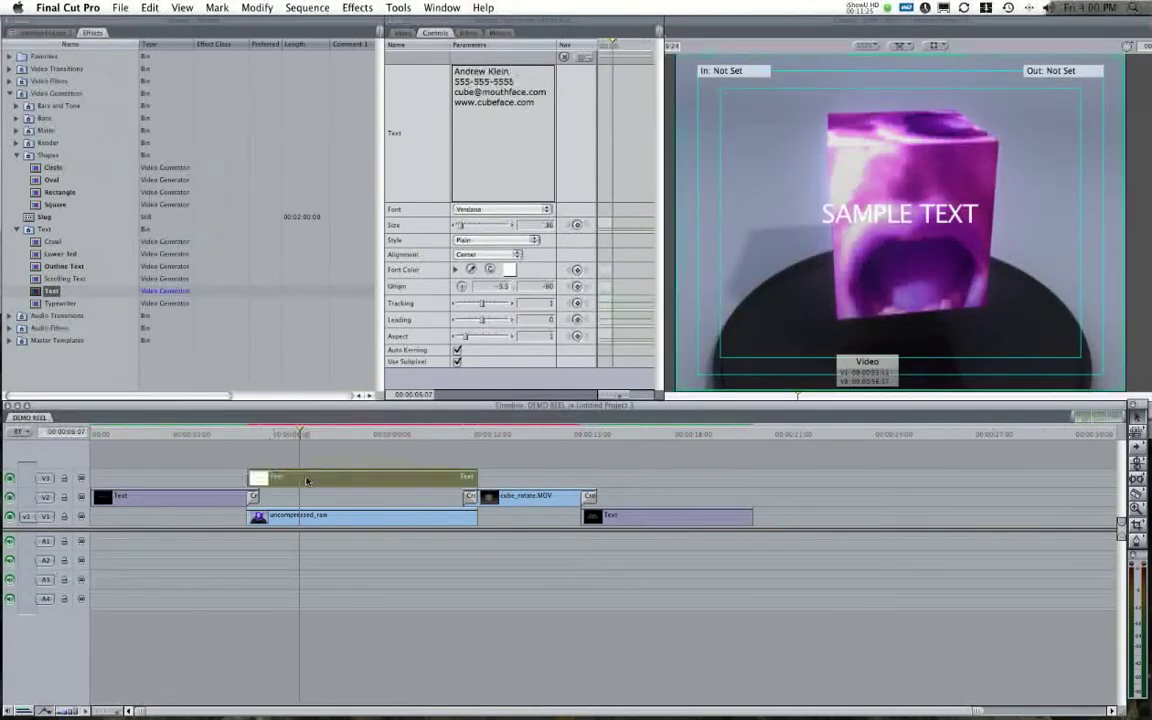
# Rewrite the caption text with the '432 tris' line and begin the next line.
pyautogui.click(722, 238)
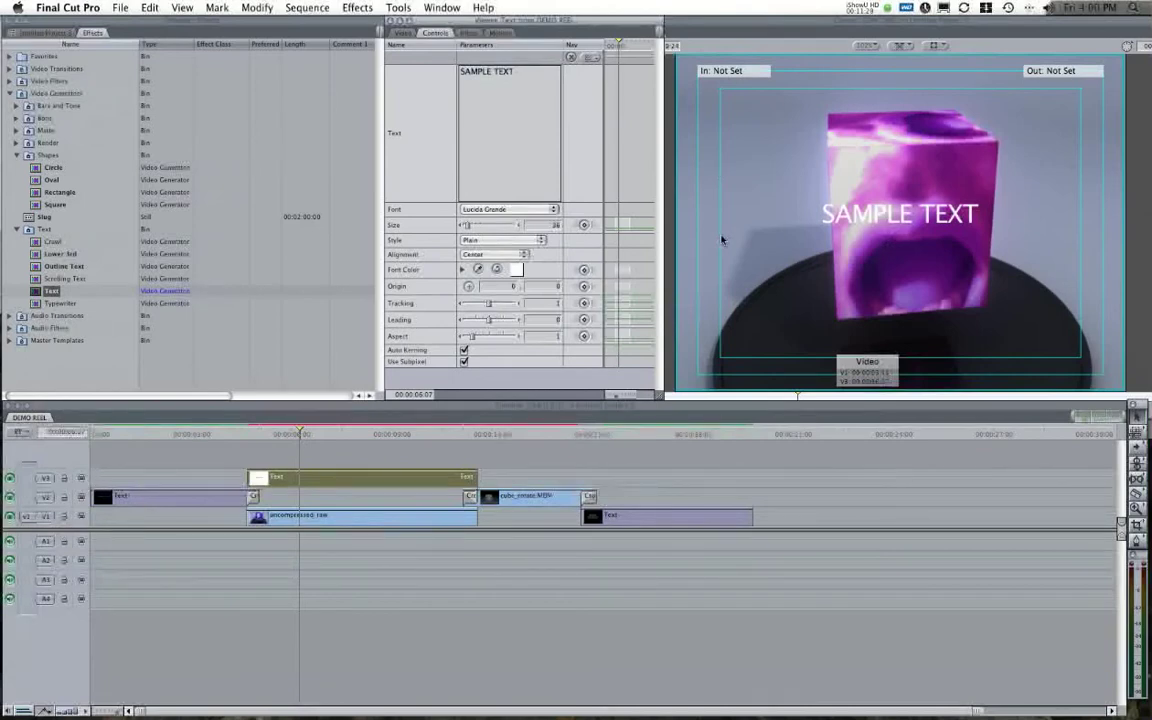
pyautogui.write('S')
pyautogui.write('32 tris')
pyautogui.press('Return')
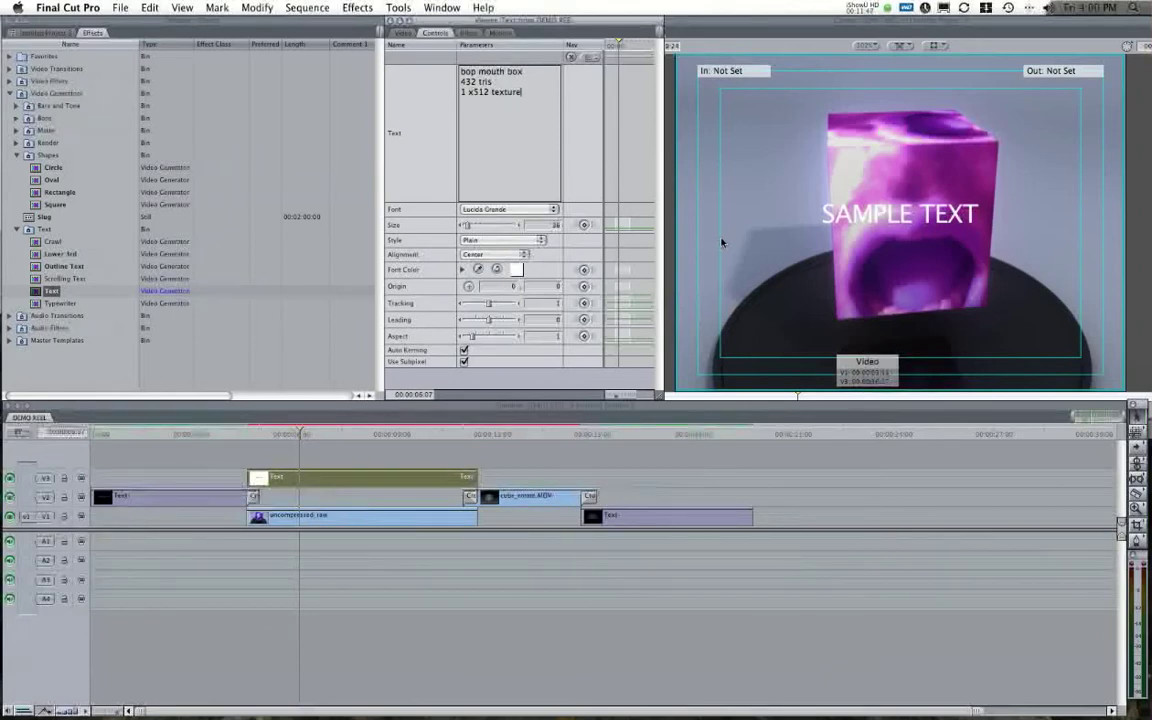
pyautogui.click(500, 209)
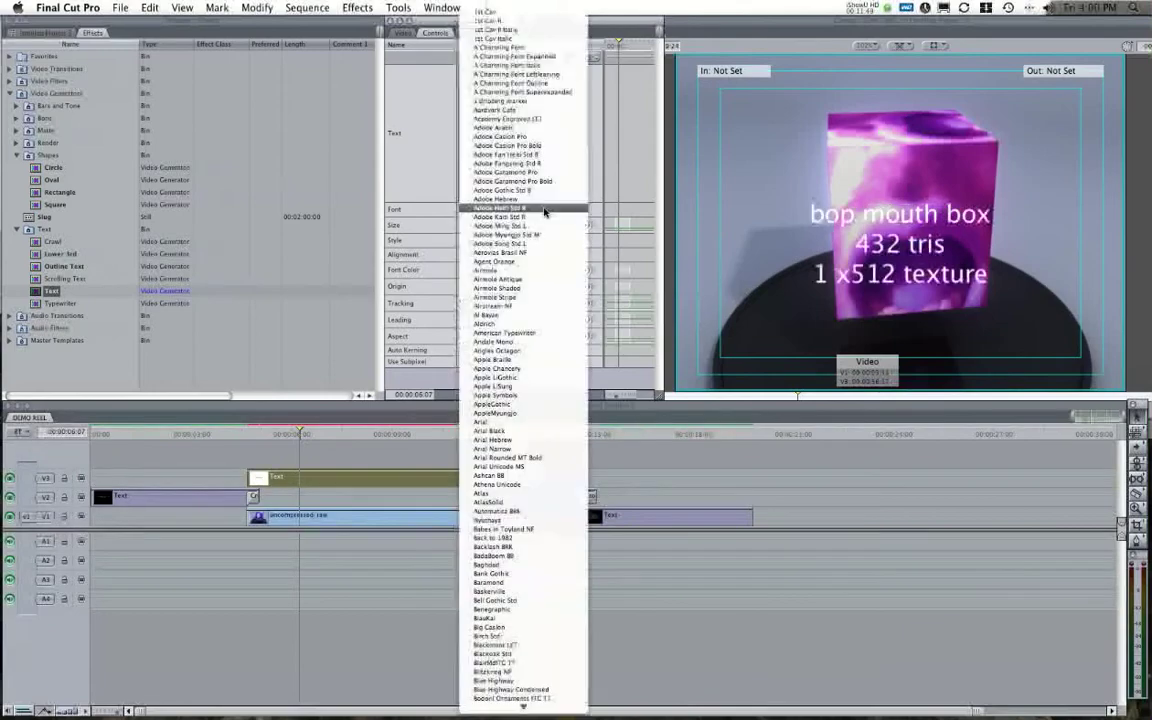
# Set the cube caption font to Verdana and reduce its size to 16.
pyautogui.scroll(-2, 480, 525)
pyautogui.scroll(-15, 522, 400)
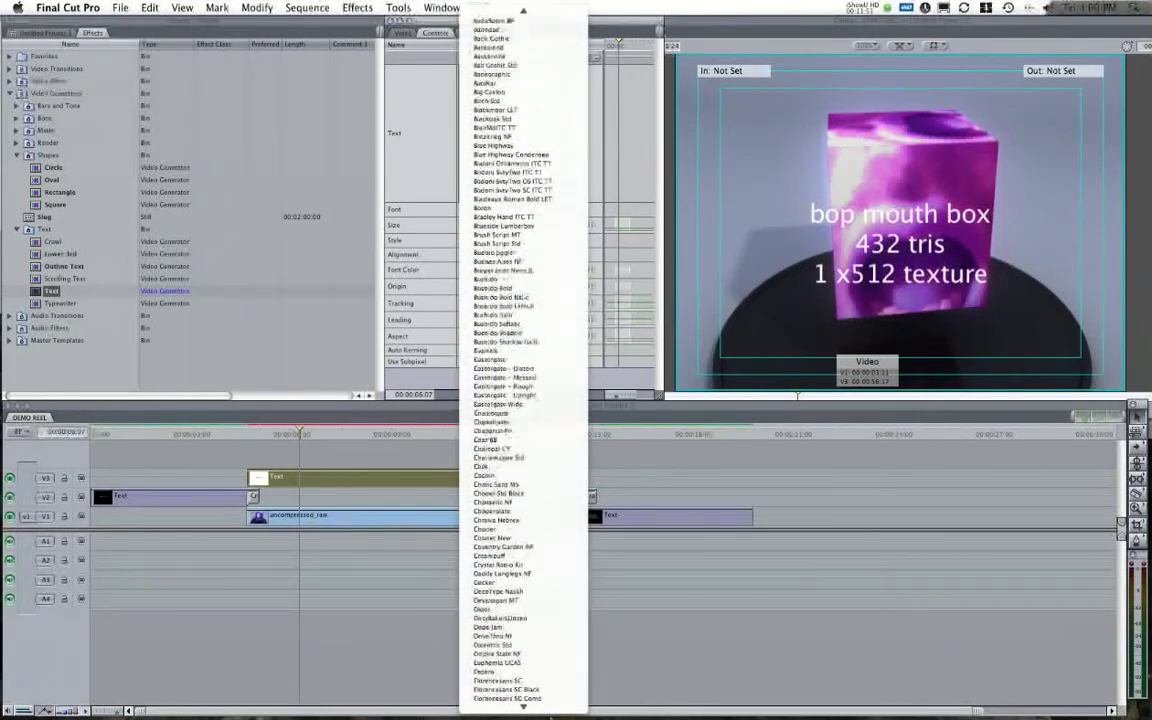
pyautogui.scroll(-20, 522, 690)
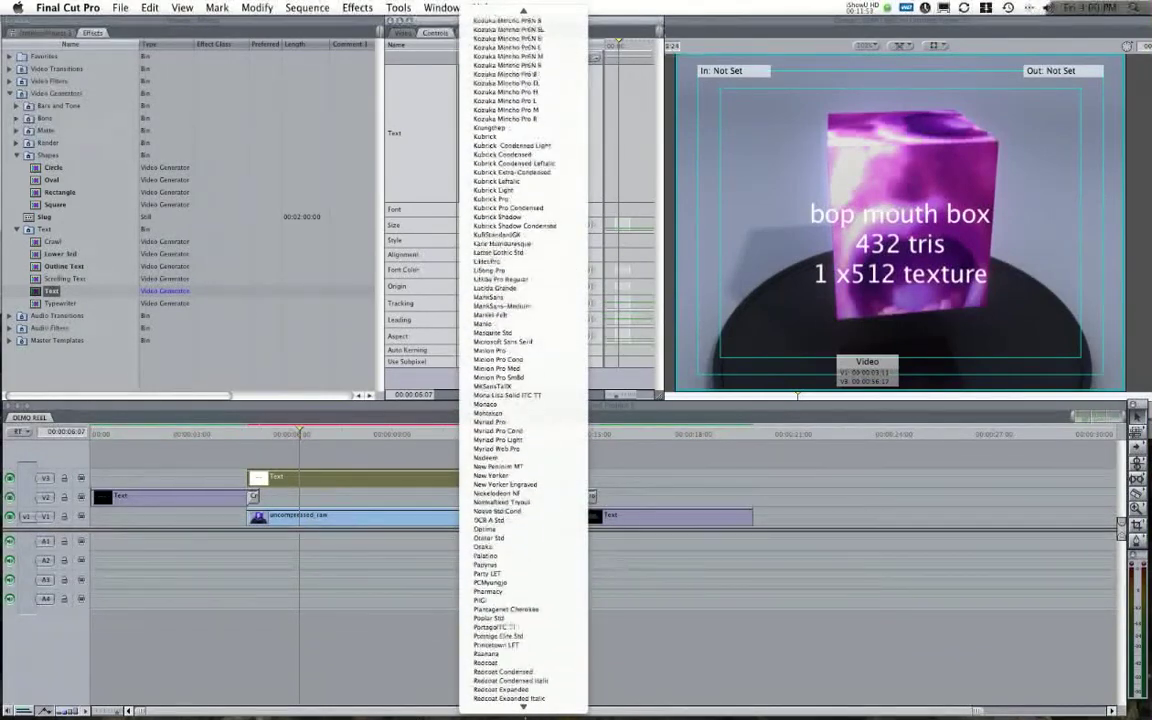
pyautogui.scroll(-5, 522, 690)
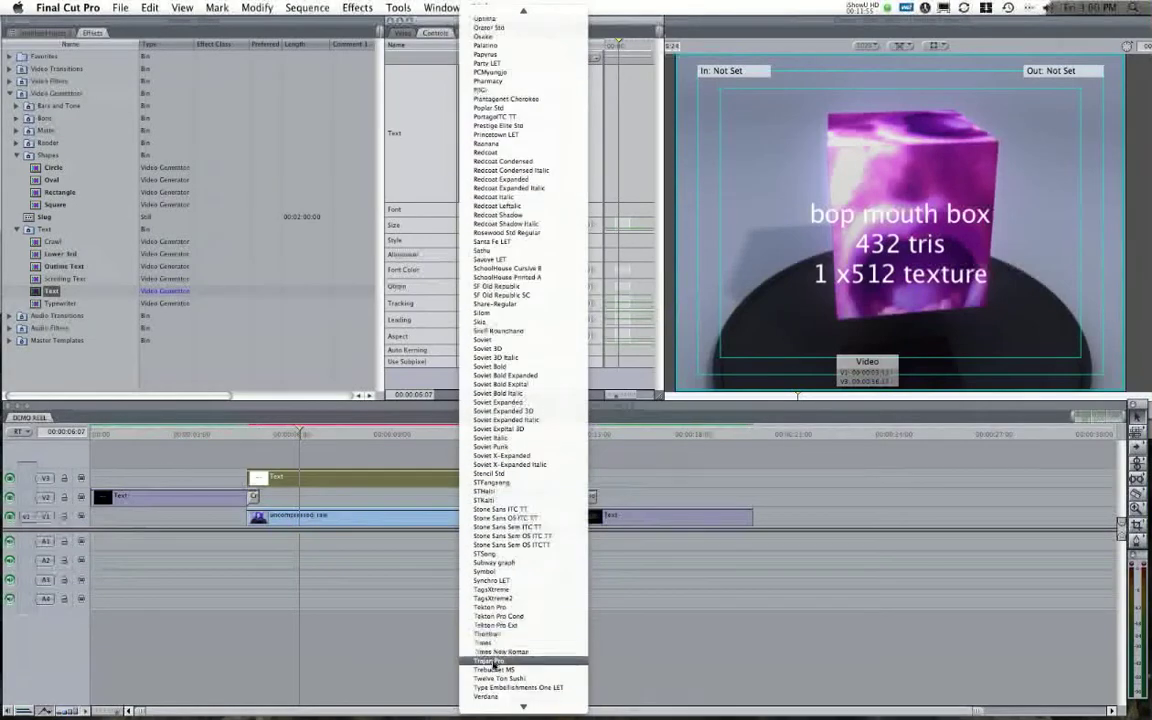
pyautogui.click(520, 628)
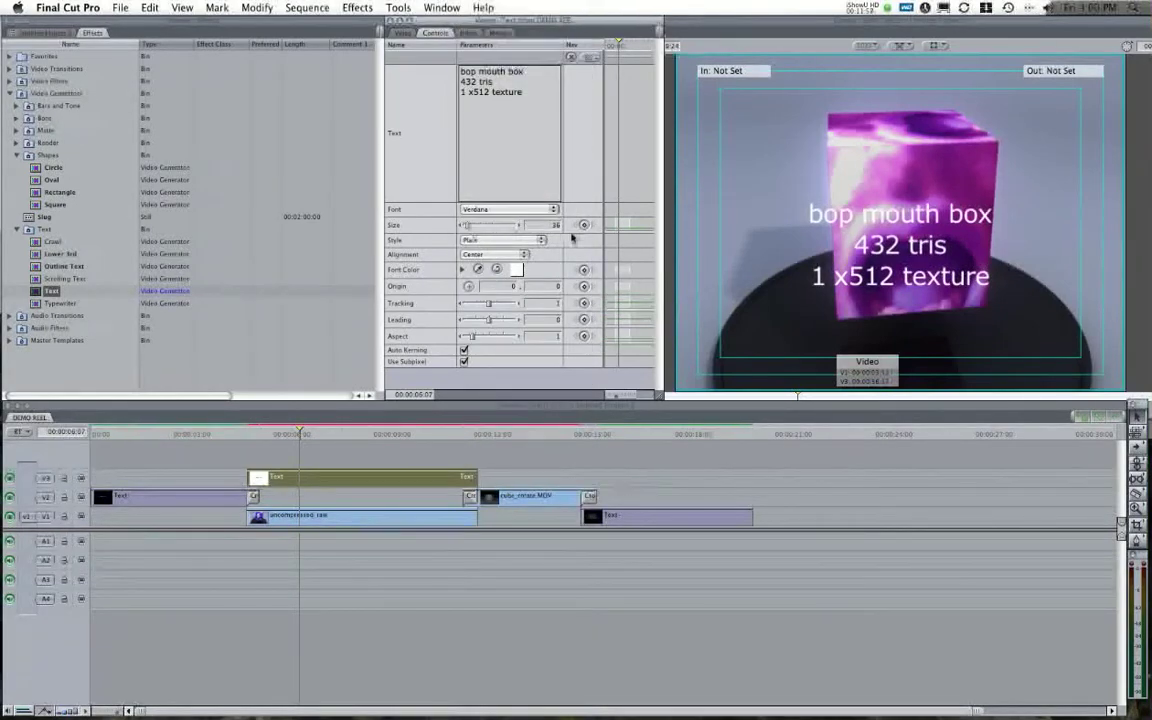
pyautogui.moveTo(565, 225); pyautogui.dragTo(579, 225)
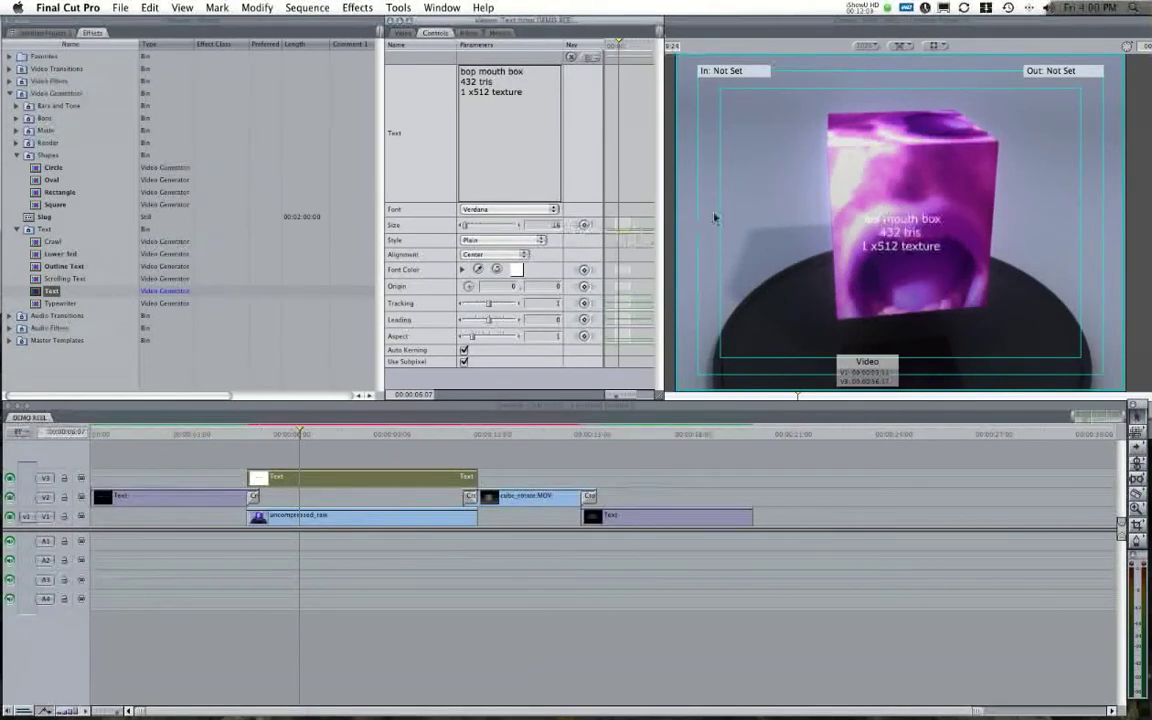
# Left-align the caption and move its origin to the lower-left corner of the frame.
pyautogui.click(490, 256)
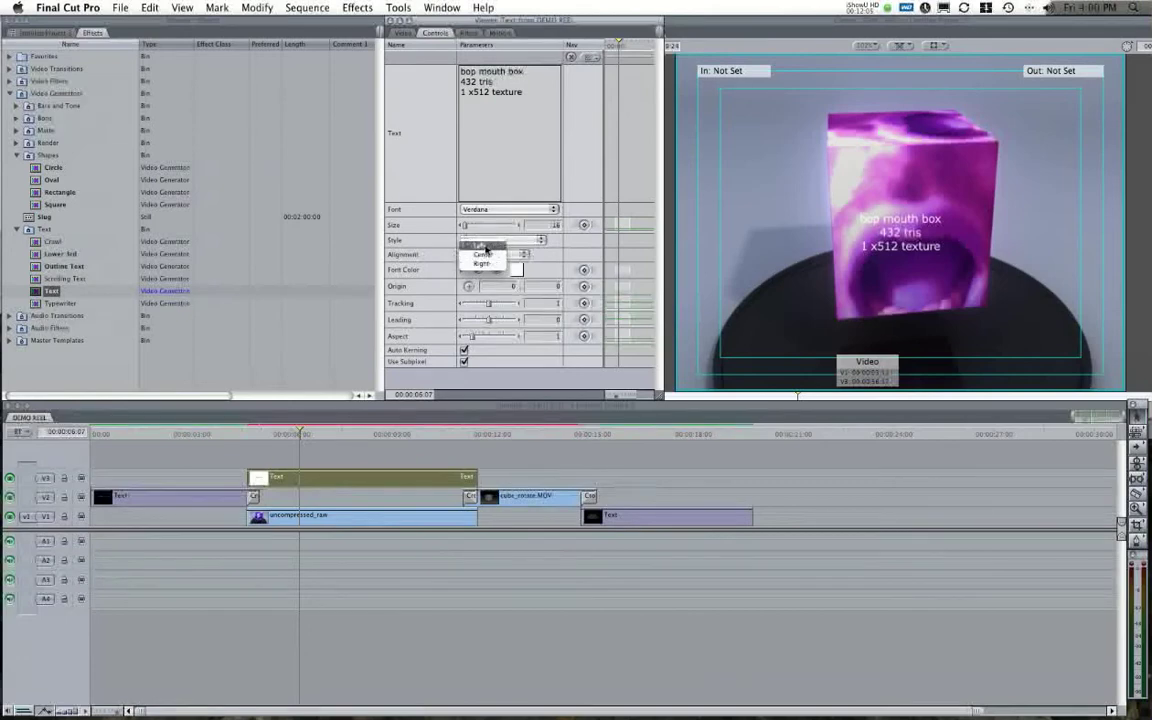
pyautogui.click(480, 246)
pyautogui.click(468, 286)
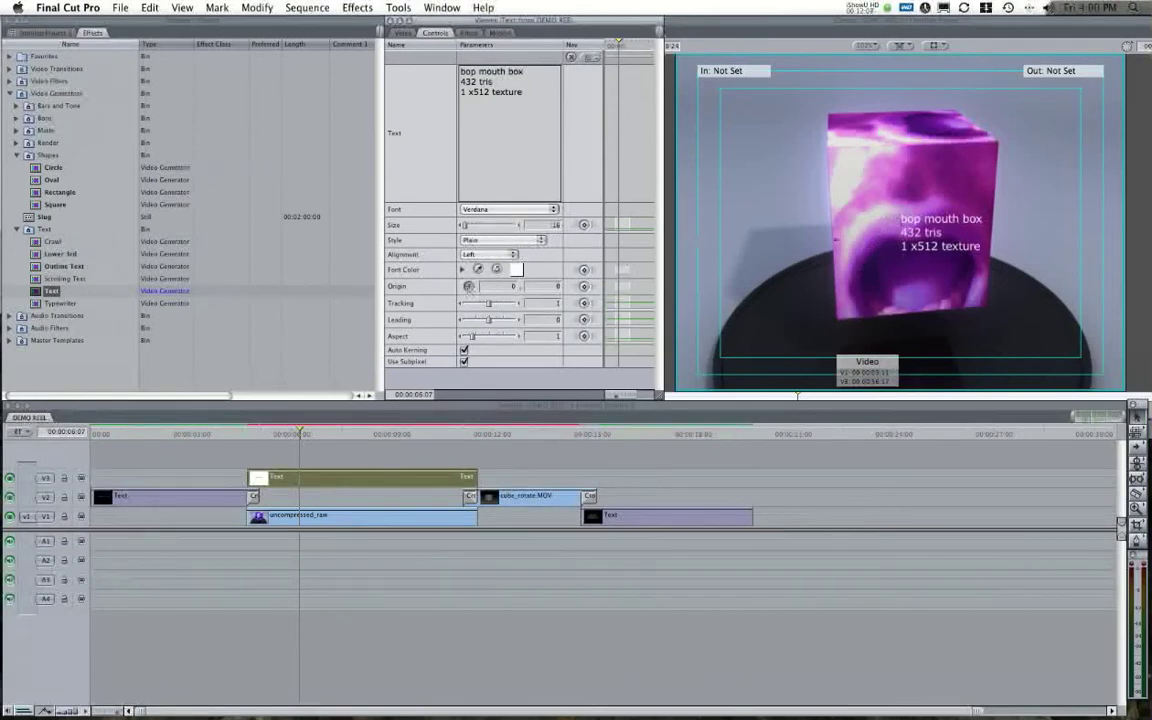
pyautogui.click(803, 285)
pyautogui.moveTo(803, 284); pyautogui.dragTo(727, 330)
pyautogui.click(660, 300)
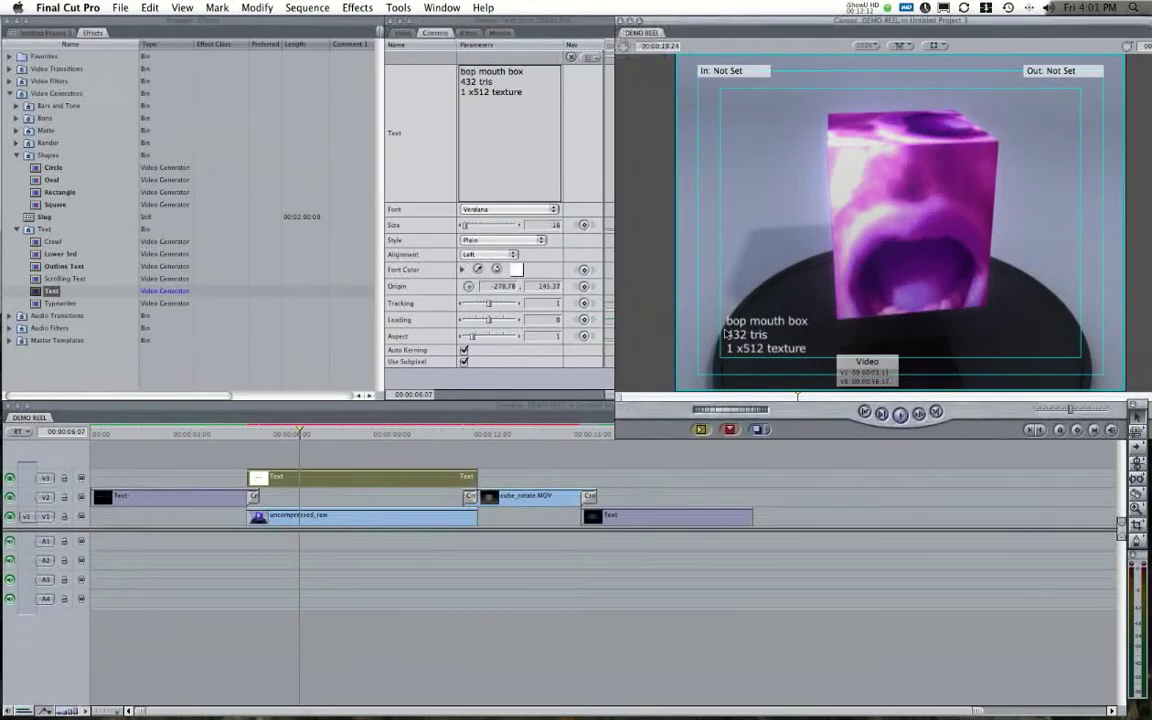
pyautogui.click(520, 458)
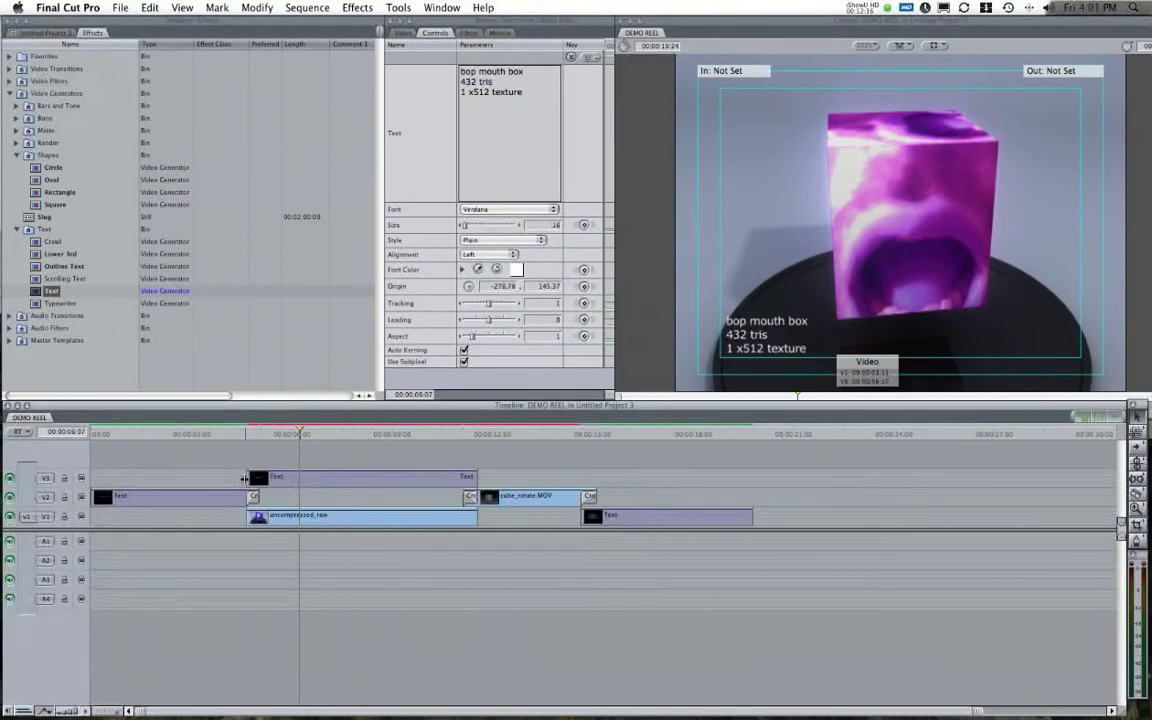
# Add a short Cross Dissolve at the start of the V3 caption.
pyautogui.rightClick(250, 478)
pyautogui.click(255, 487)
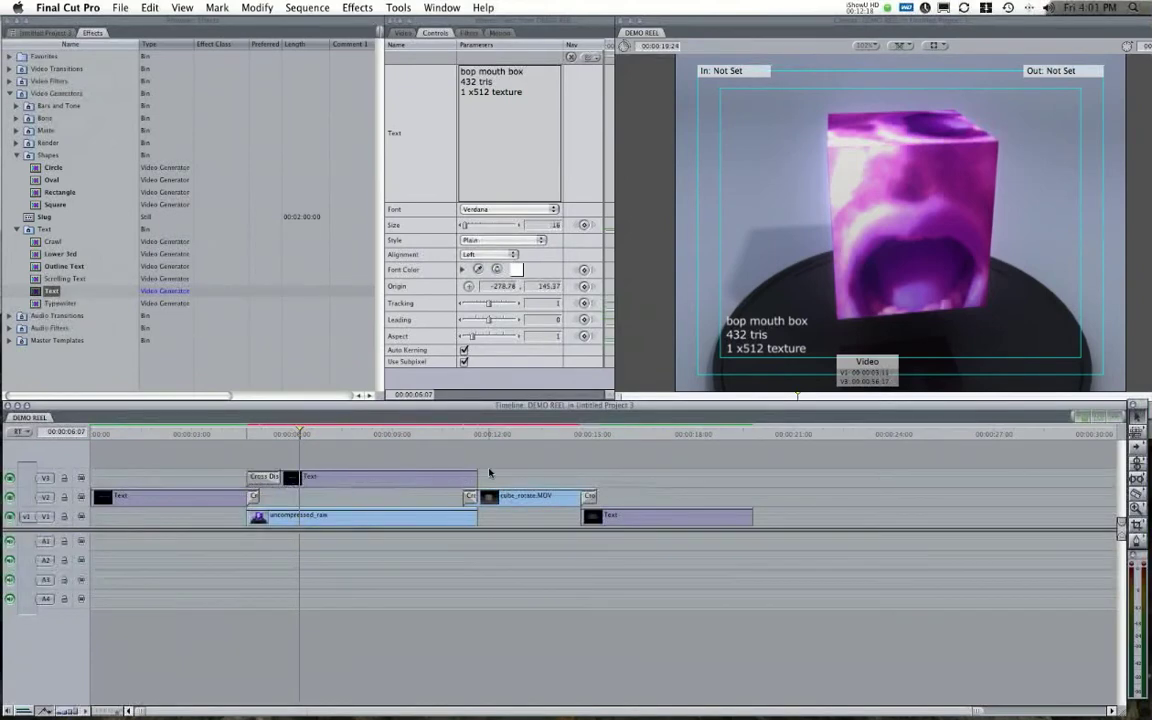
pyautogui.click(265, 433)
pyautogui.moveTo(265, 433); pyautogui.dragTo(259, 433)
pyautogui.moveTo(257, 478); pyautogui.dragTo(257, 478)
# Add a 24-frame Cross Dissolve at the caption's end and preview through to the contact card.
pyautogui.click(470, 433)
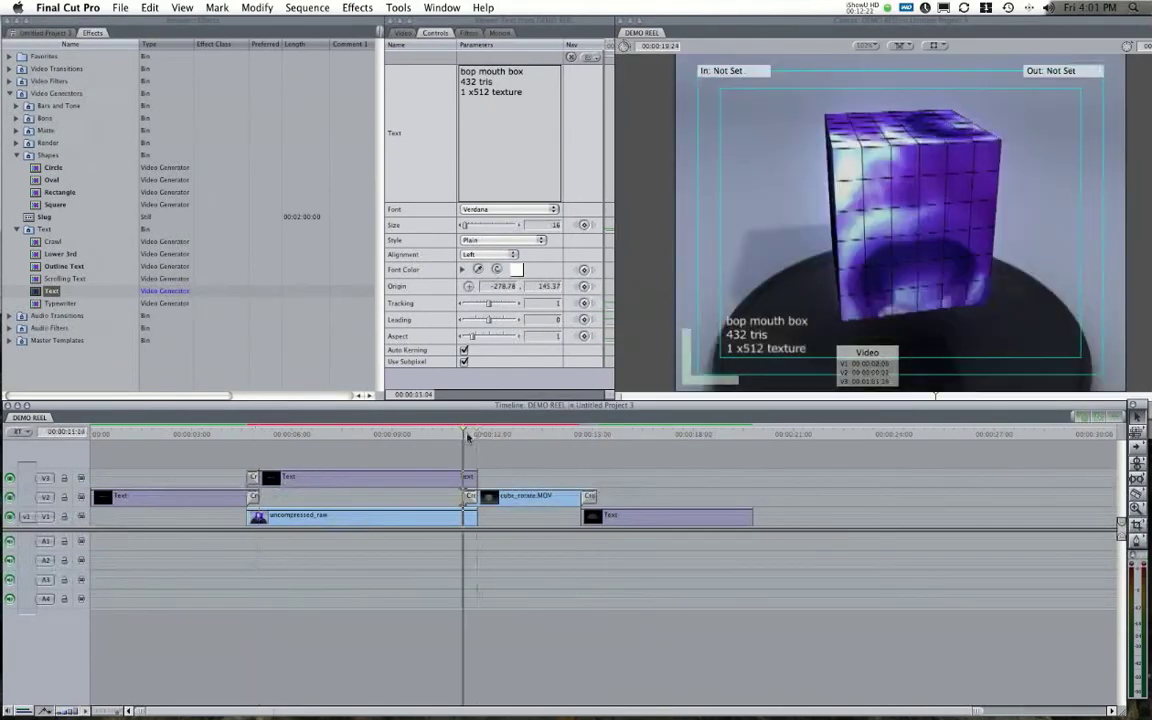
pyautogui.rightClick(477, 476)
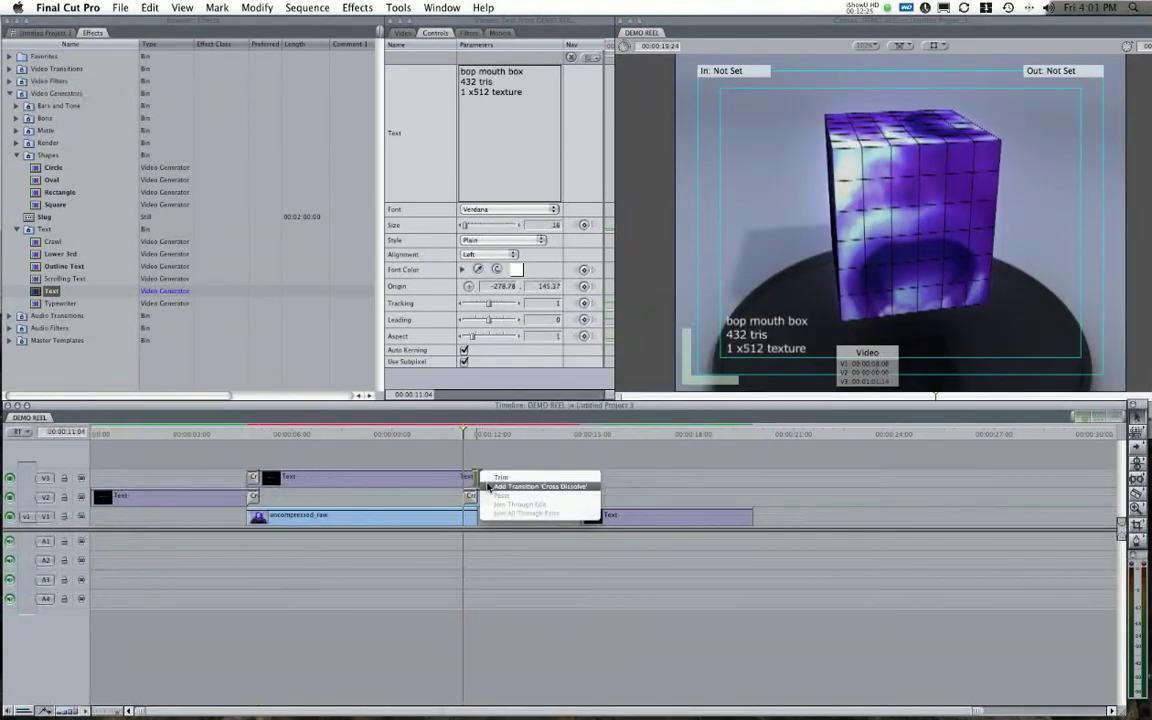
pyautogui.click(540, 486)
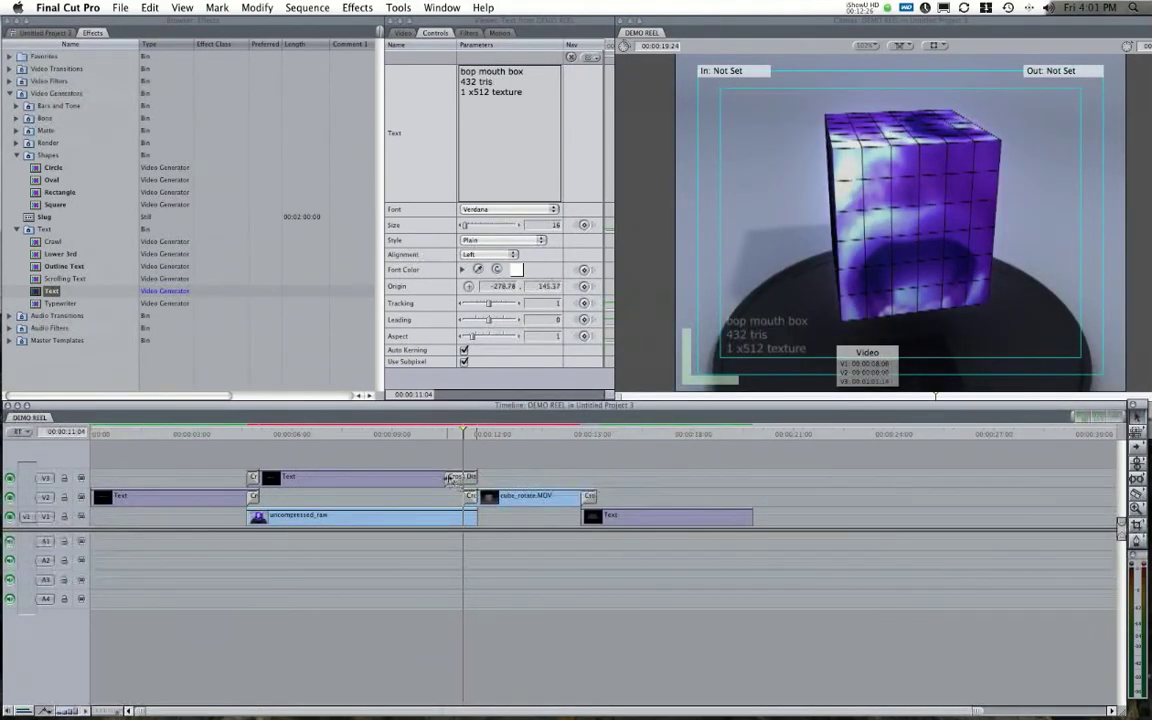
pyautogui.moveTo(441, 478); pyautogui.dragTo(456, 477)
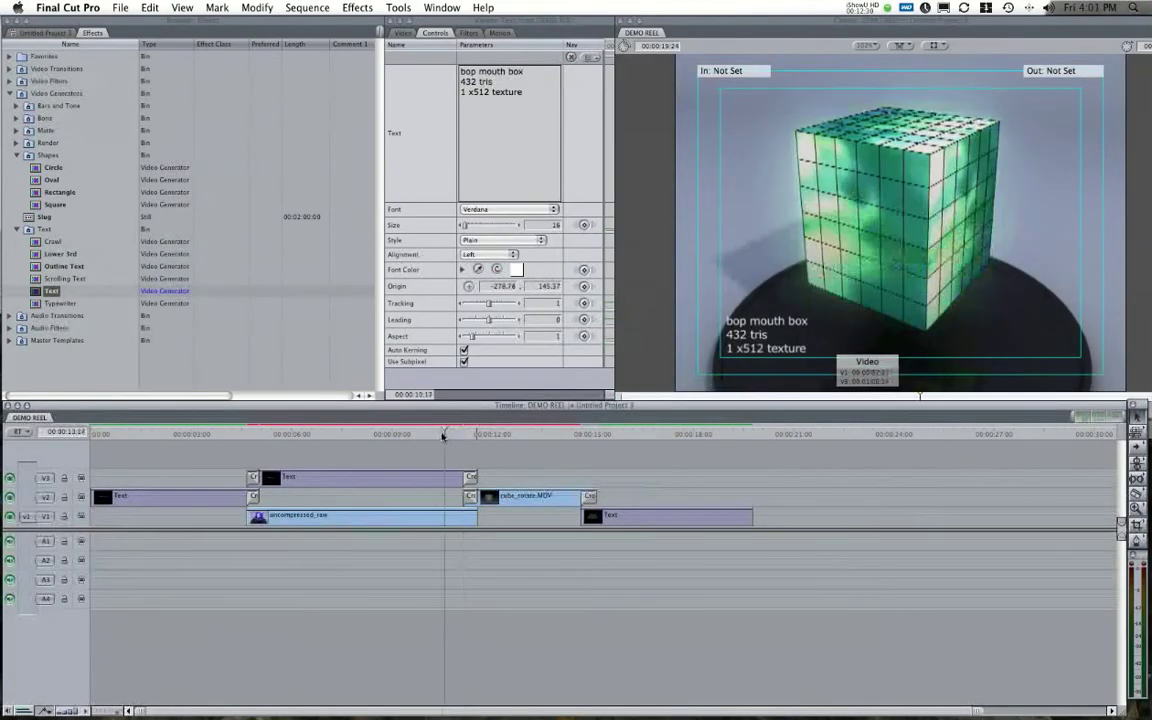
pyautogui.moveTo(270, 430); pyautogui.dragTo(463, 428)
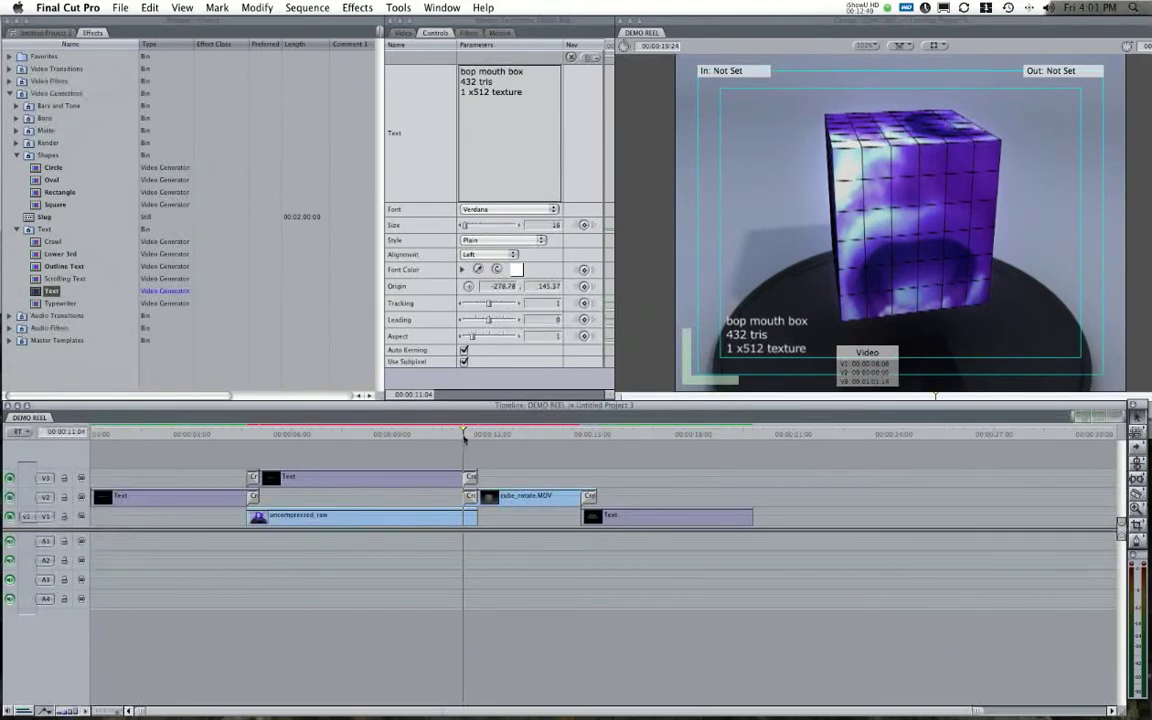
pyautogui.moveTo(463, 432); pyautogui.dragTo(457, 440)
# Add a fourth video track, V4, above the V3 caption.
pyautogui.click(526, 488)
pyautogui.rightClick(69, 459)
pyautogui.click(74, 458)
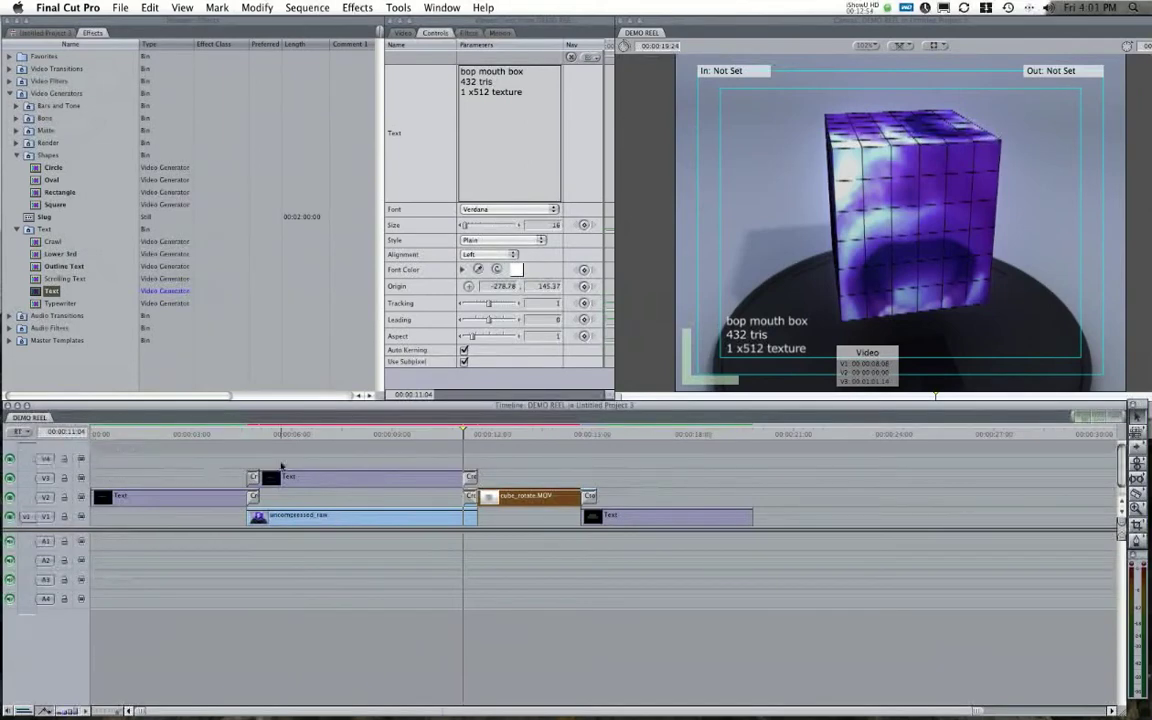
pyautogui.click(490, 434)
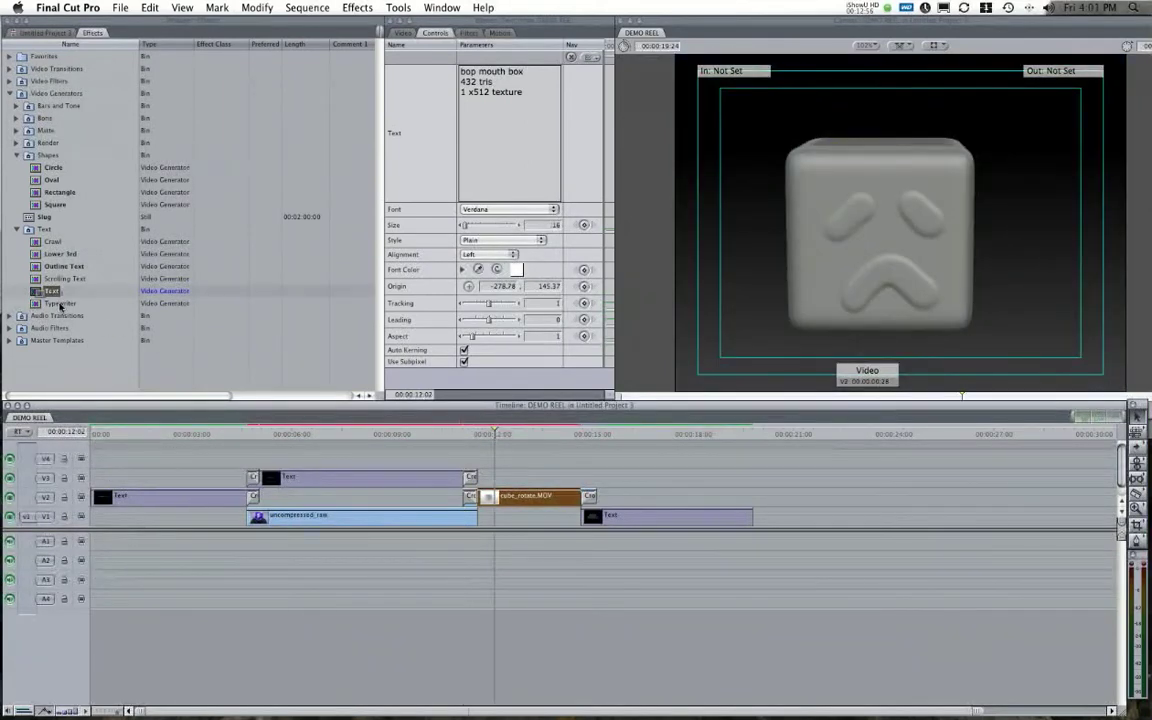
# Place a trimmed Text generator on V4 over cube_rotate.MOV with short Cross Dissolves at both ends.
pyautogui.moveTo(45, 290); pyautogui.dragTo(470, 456)
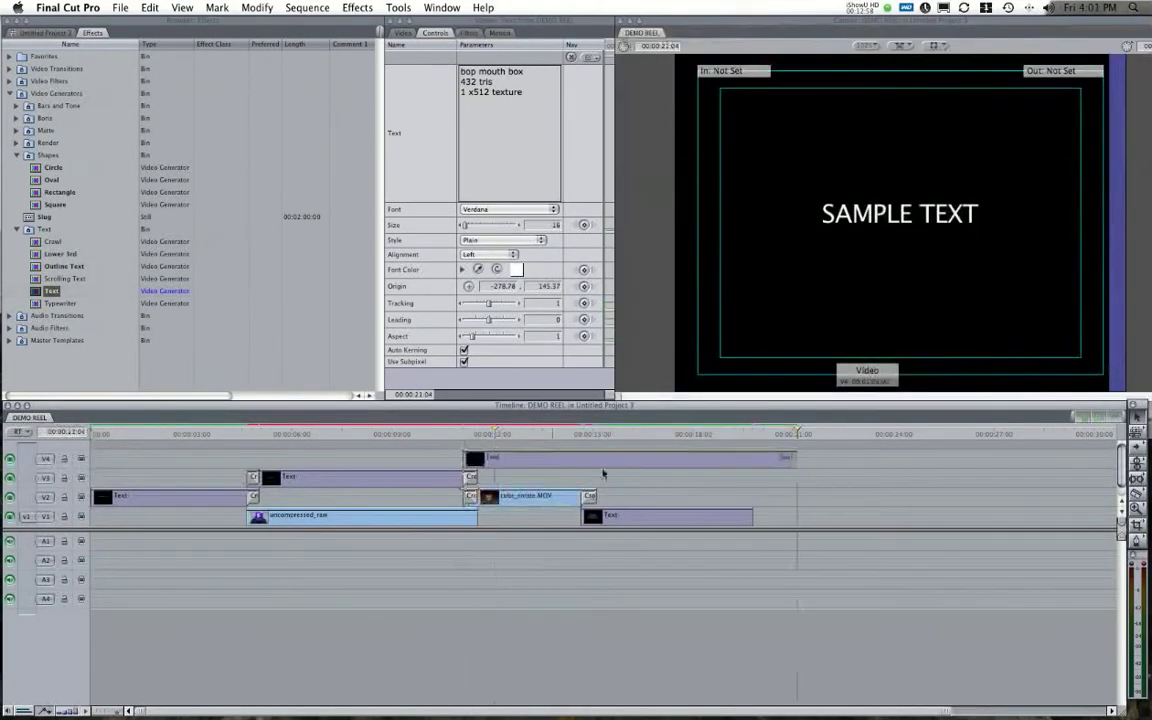
pyautogui.moveTo(796, 458); pyautogui.dragTo(597, 459)
pyautogui.rightClick(466, 458)
pyautogui.click(490, 465)
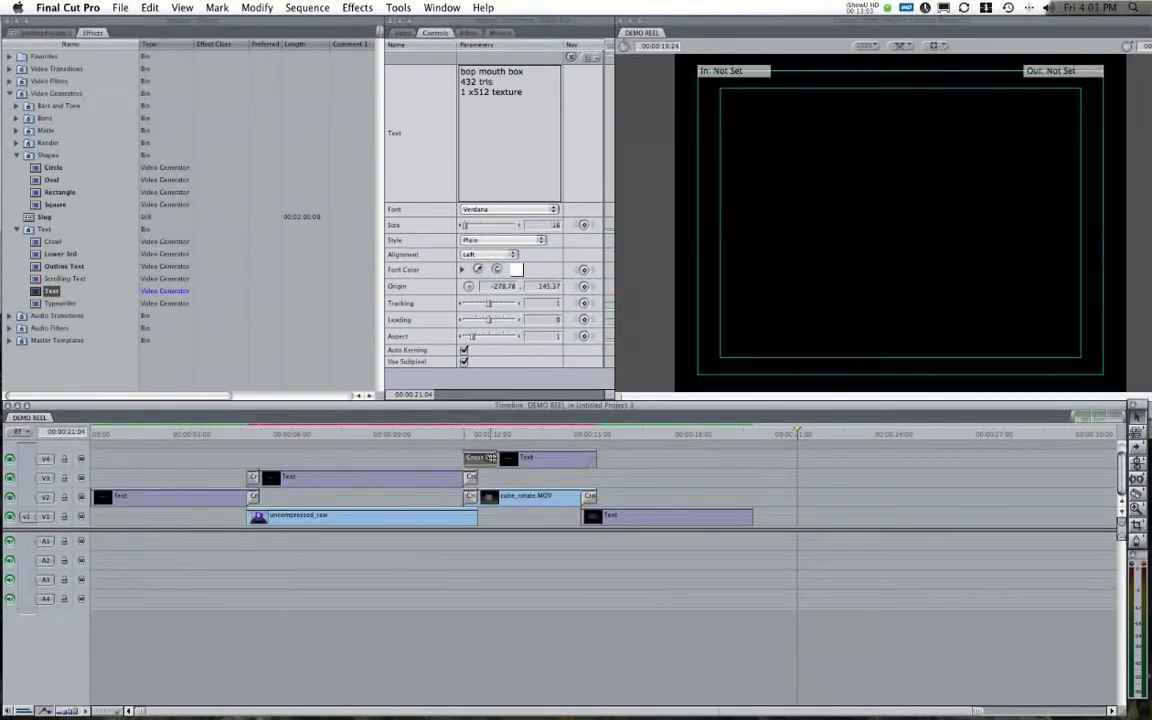
pyautogui.moveTo(490, 457); pyautogui.dragTo(477, 457)
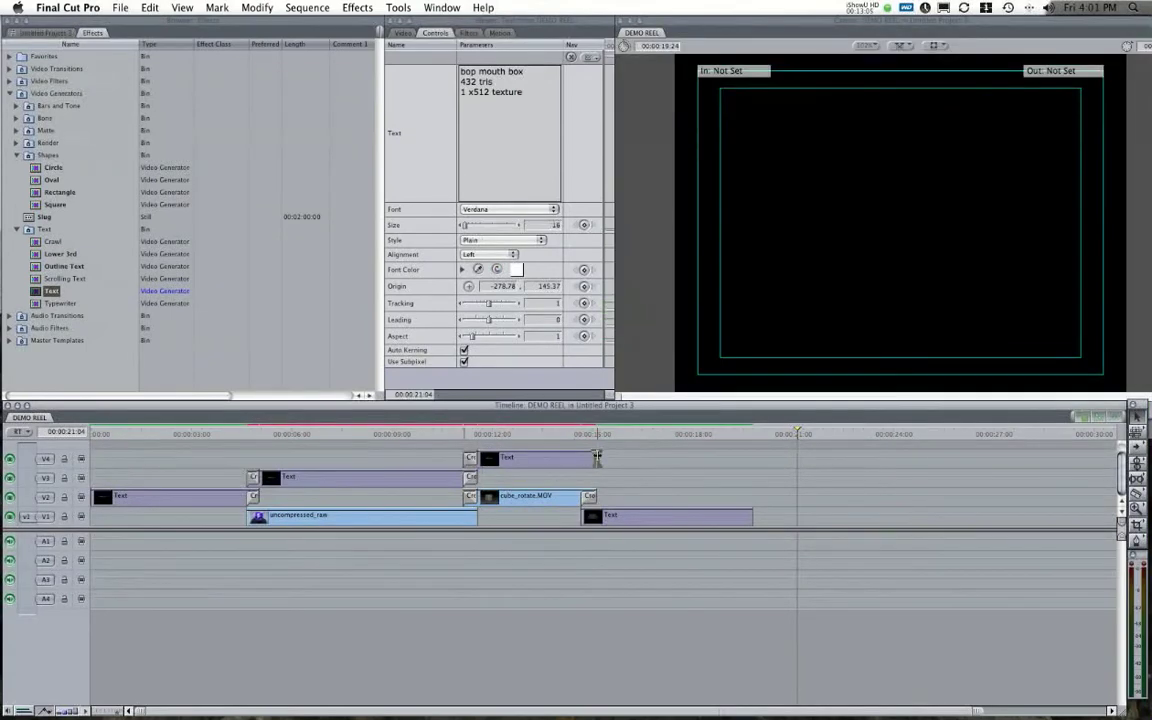
pyautogui.rightClick(597, 457)
pyautogui.click(620, 465)
pyautogui.moveTo(563, 457); pyautogui.dragTo(584, 457)
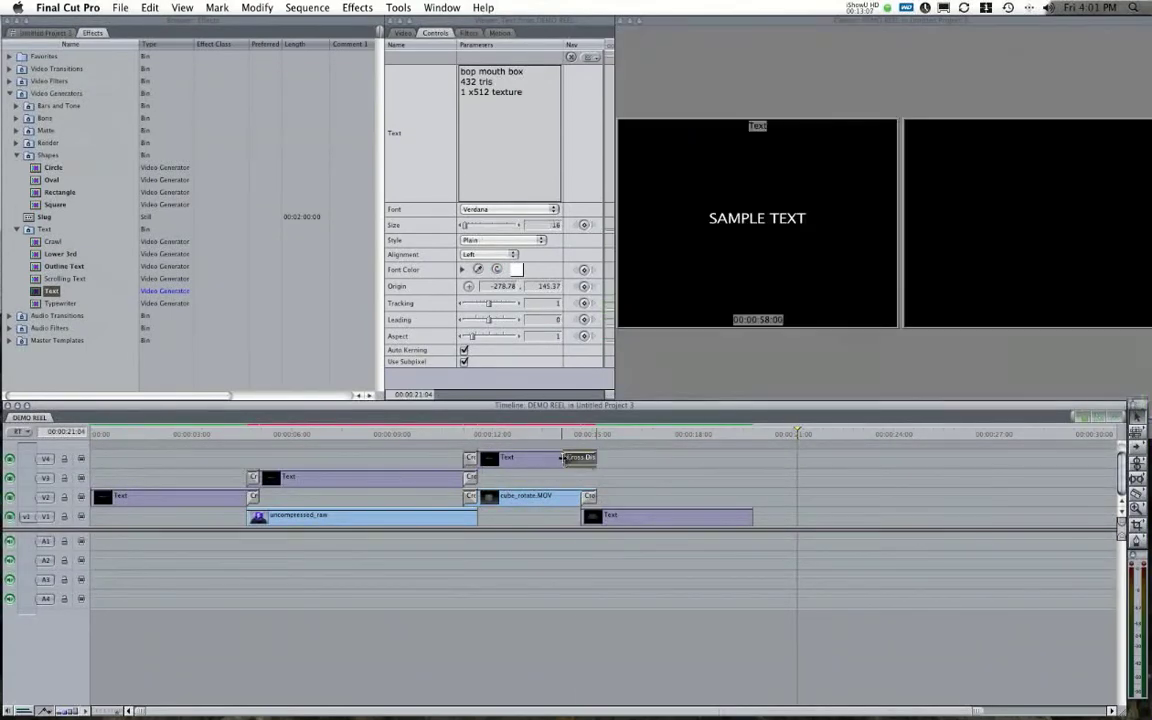
# Make the V4 text read 'High Poly Cube' / '800,000 tris' in Verdana.
pyautogui.doubleClick(525, 458)
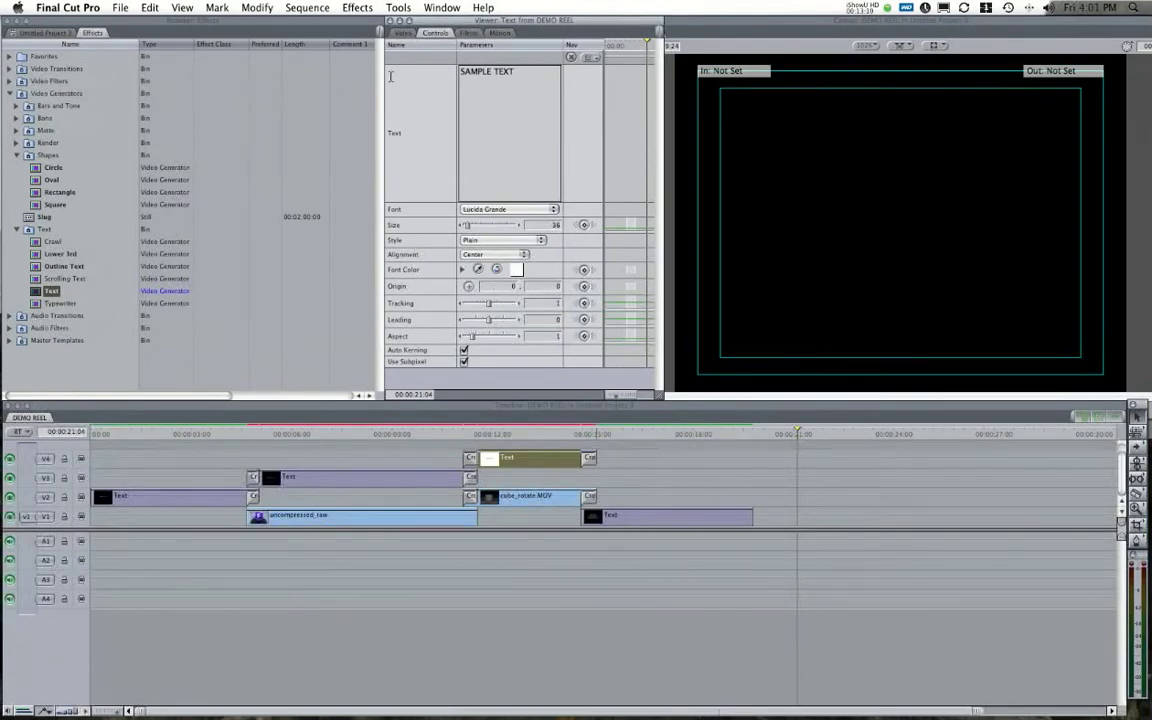
pyautogui.write('High Poly Cube')
pyautogui.press('Return')
pyautogui.write('800,000 tris')
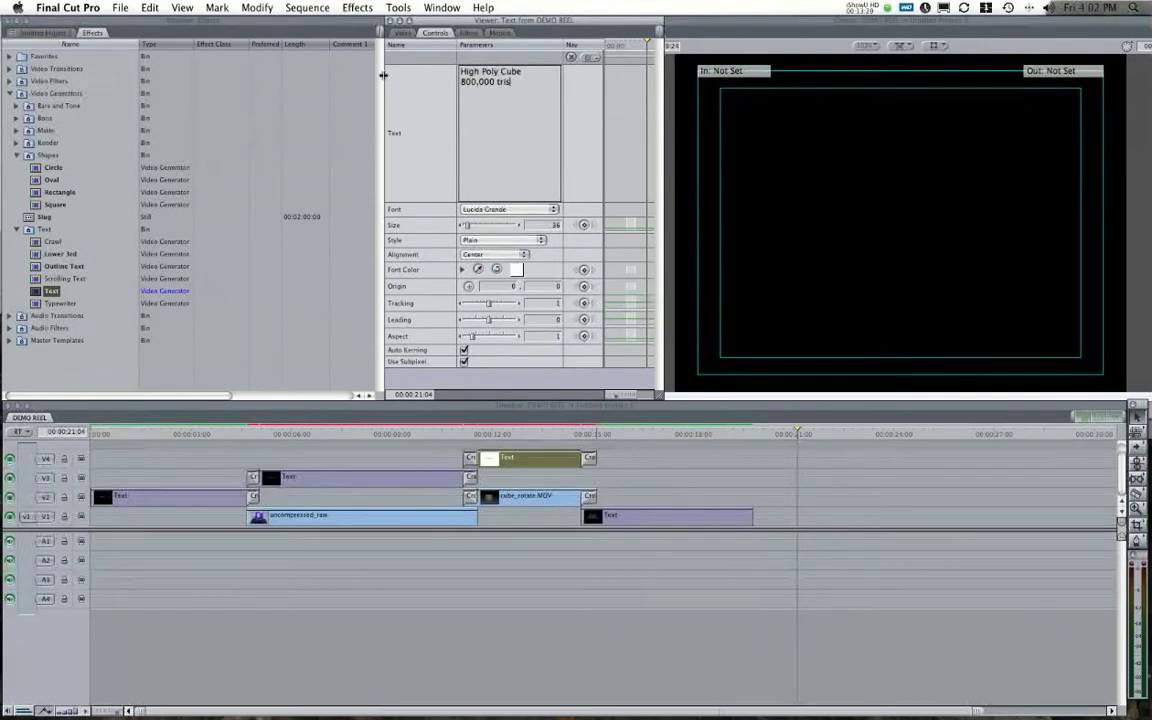
pyautogui.click(510, 209)
pyautogui.scroll(-15, 466, 600)
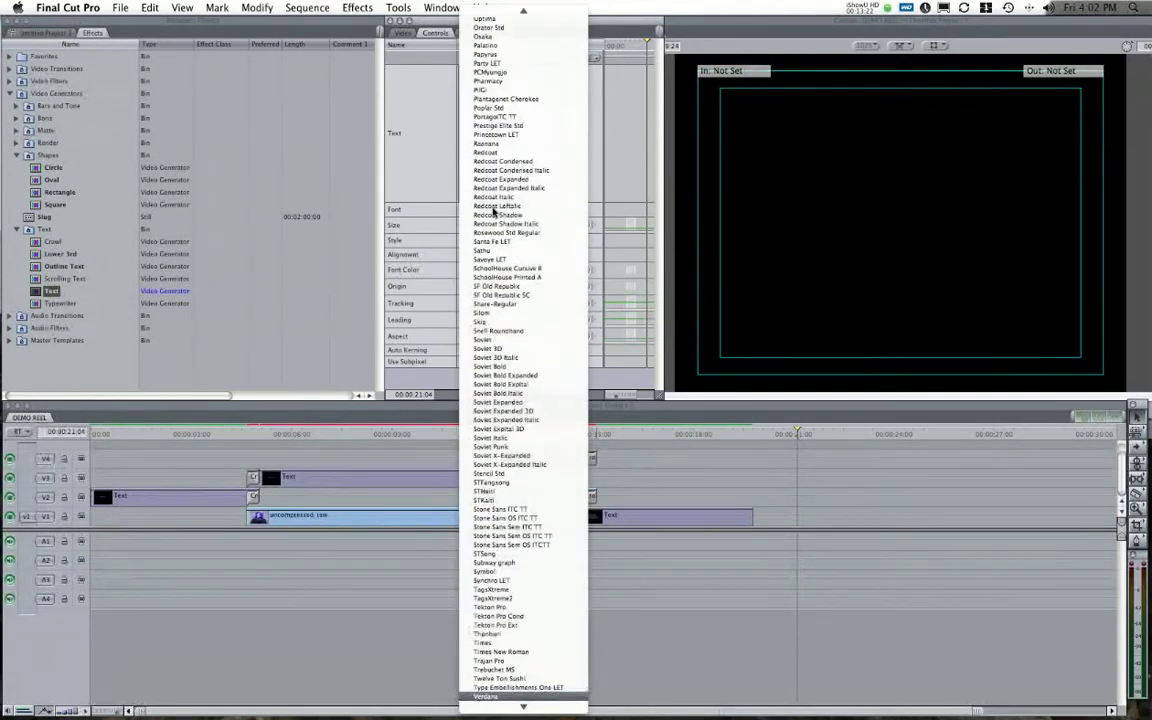
pyautogui.click(486, 696)
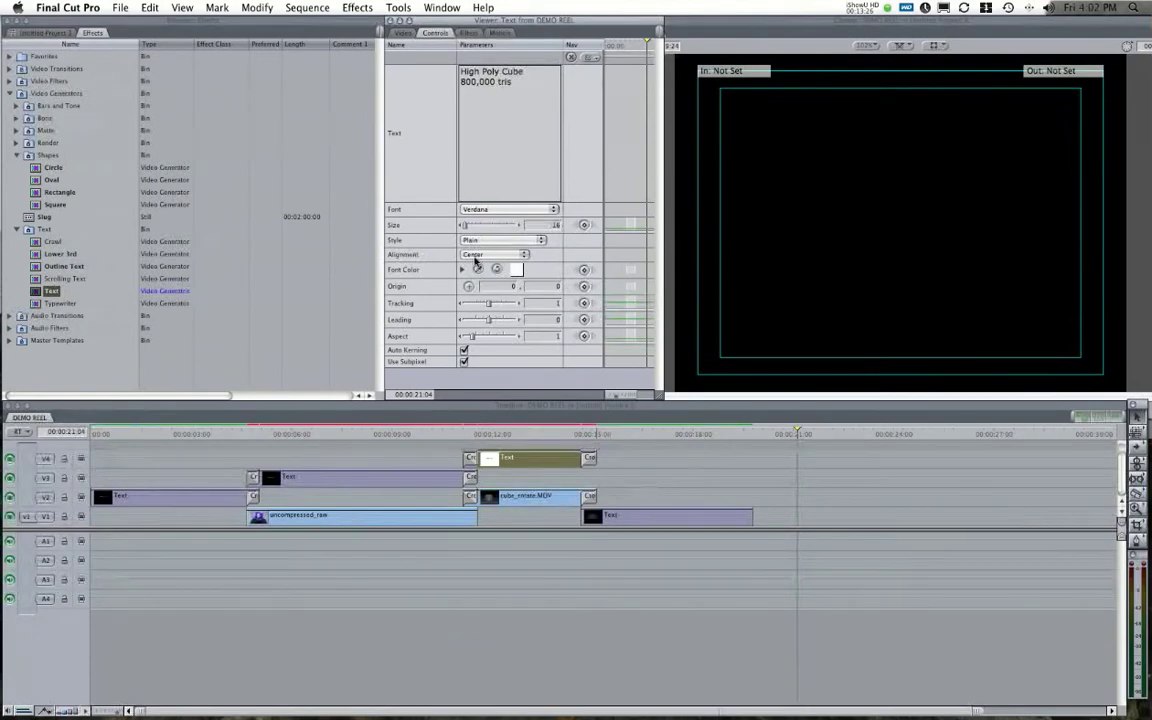
# Left-align the High Poly Cube caption and drag it to the lower left of the frame.
pyautogui.click(543, 433)
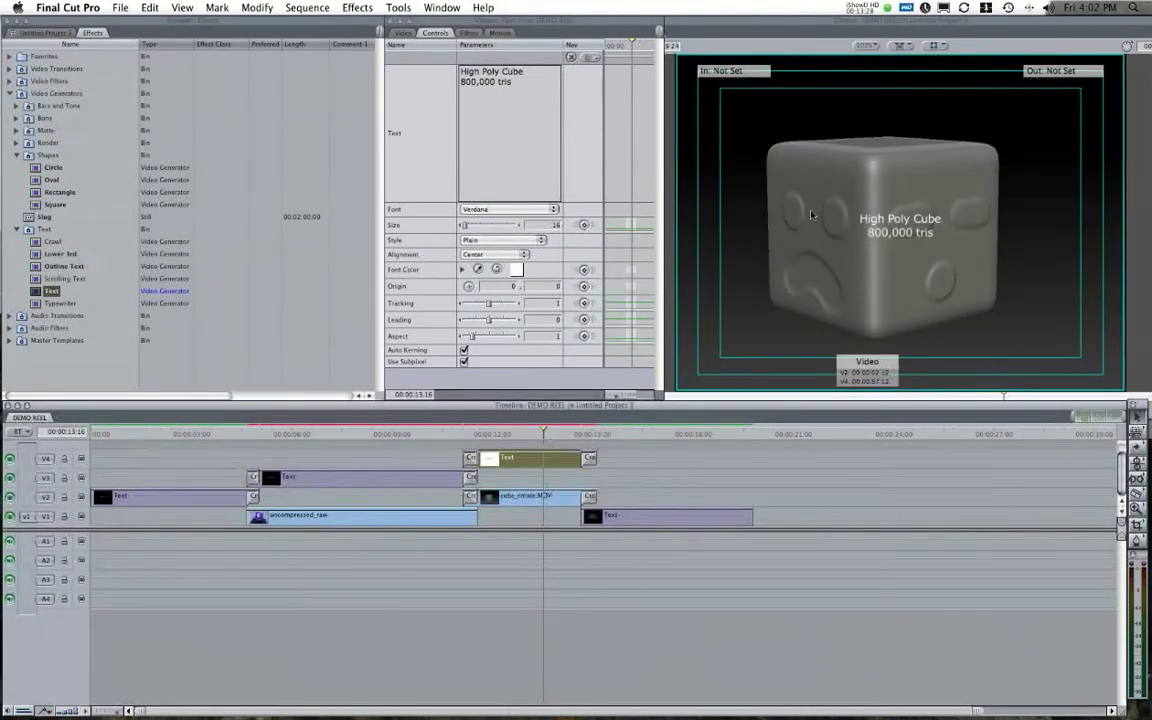
pyautogui.click(484, 247)
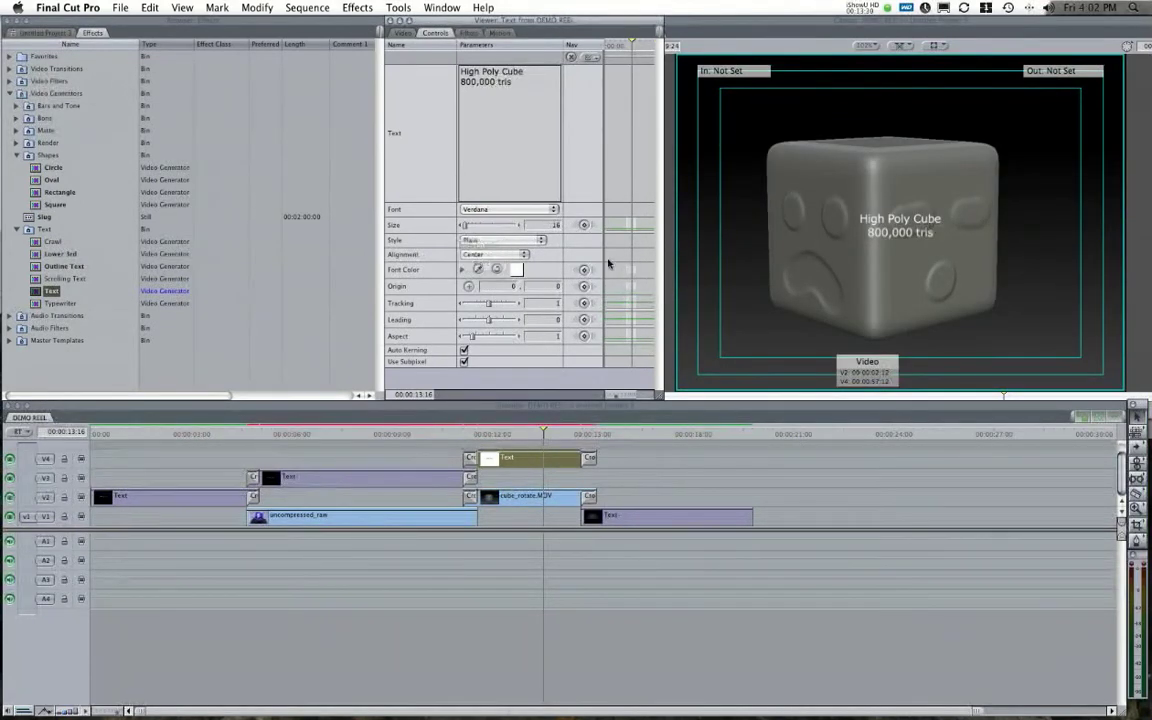
pyautogui.moveTo(908, 219); pyautogui.dragTo(733, 332)
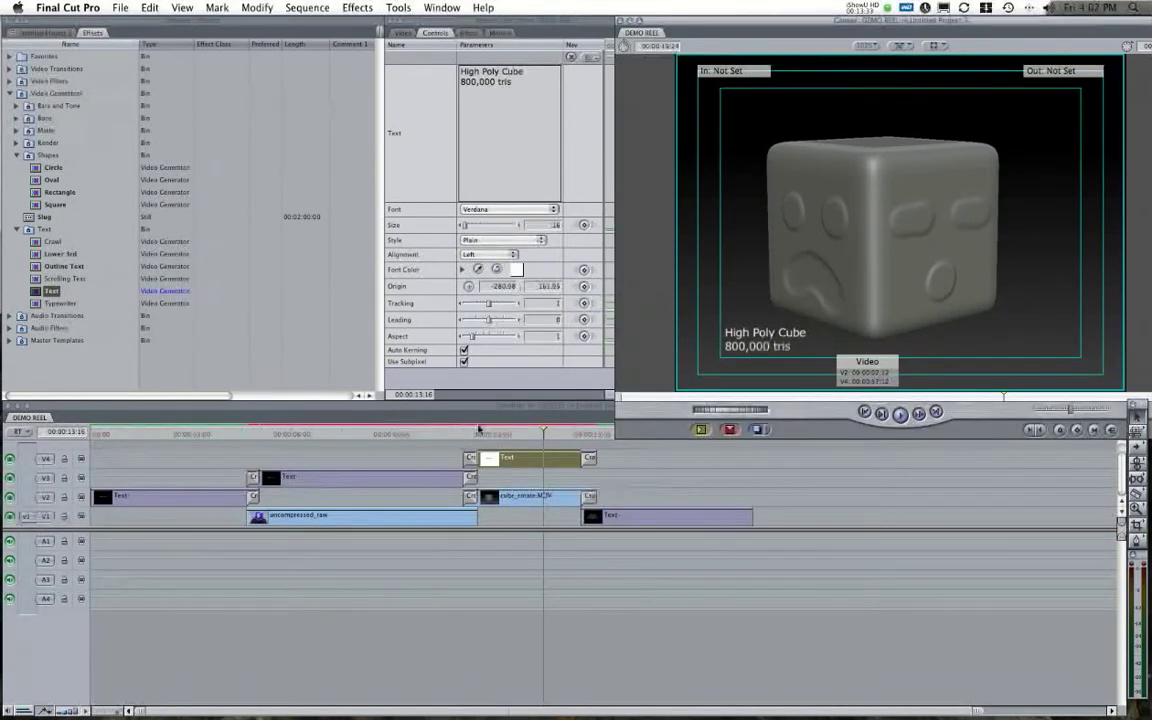
pyautogui.click(472, 434)
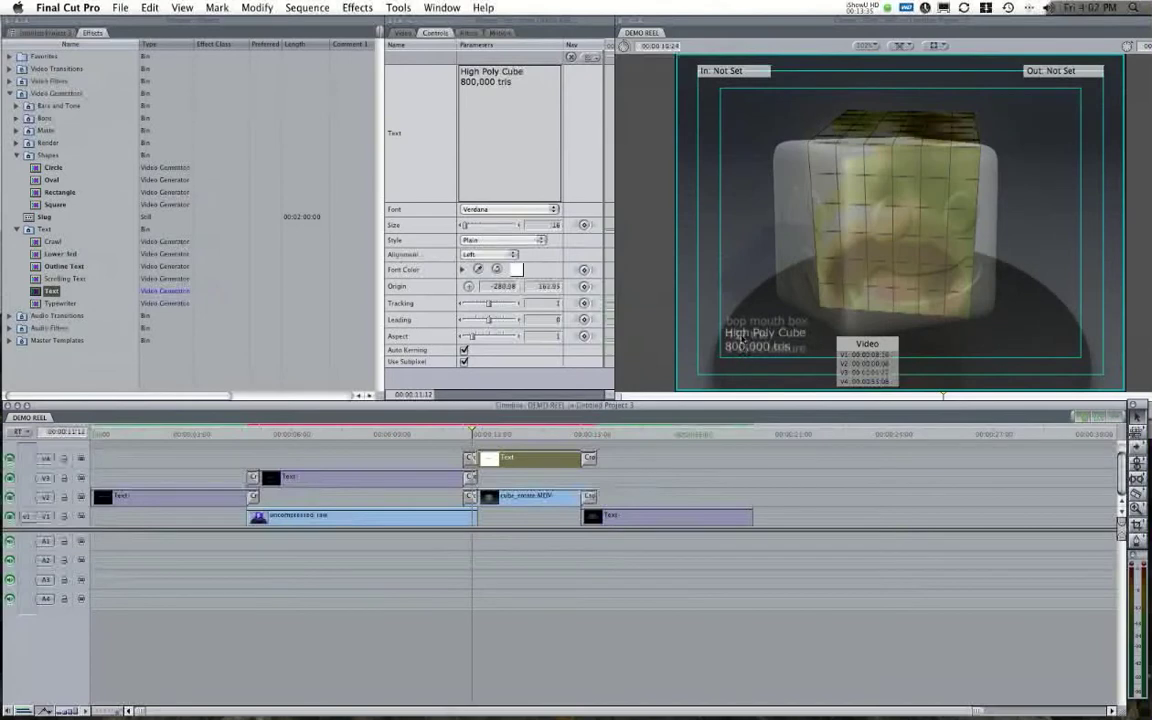
# Fine-tune the caption's origin to line up with the bop mouth box caption.
pyautogui.click(745, 366)
pyautogui.click(467, 287)
pyautogui.click(726, 326)
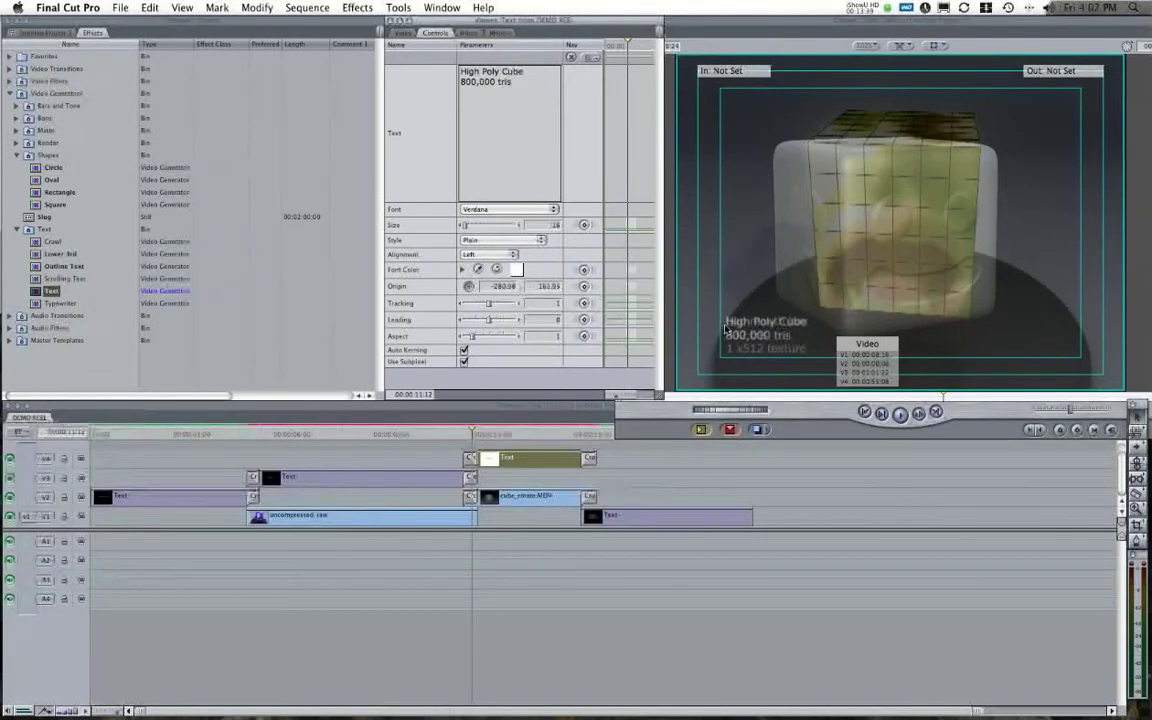
pyautogui.click(726, 326)
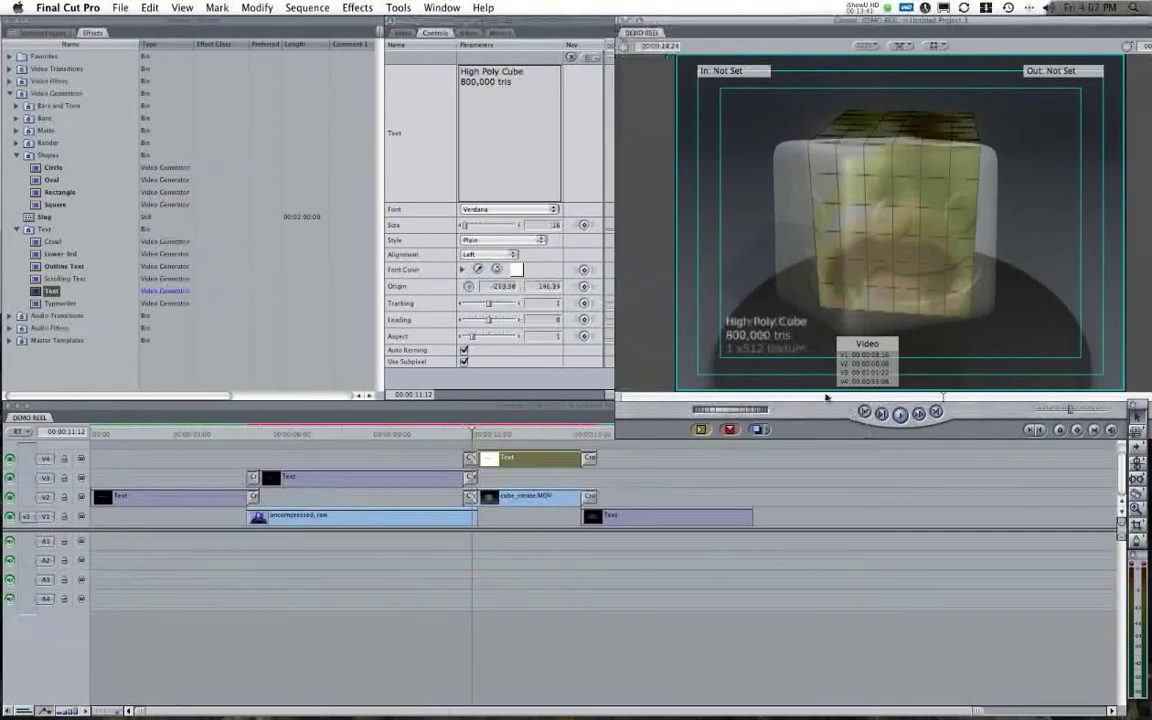
pyautogui.moveTo(745, 328); pyautogui.dragTo(749, 325)
pyautogui.click(469, 286)
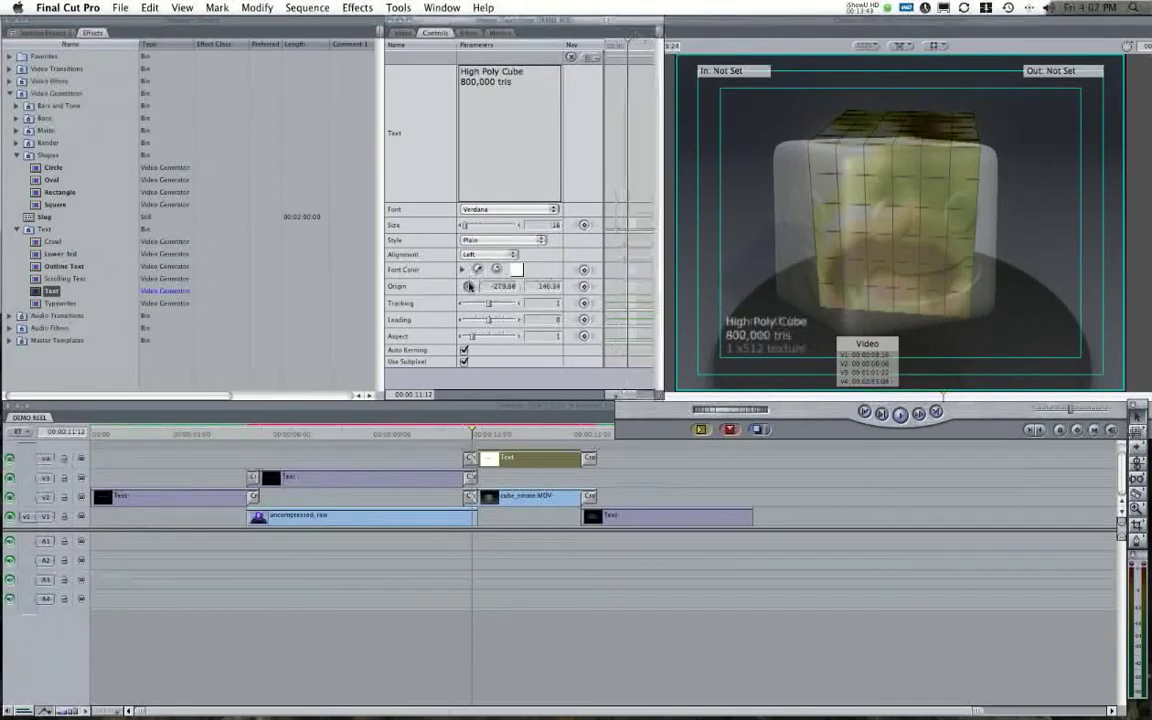
pyautogui.click(729, 331)
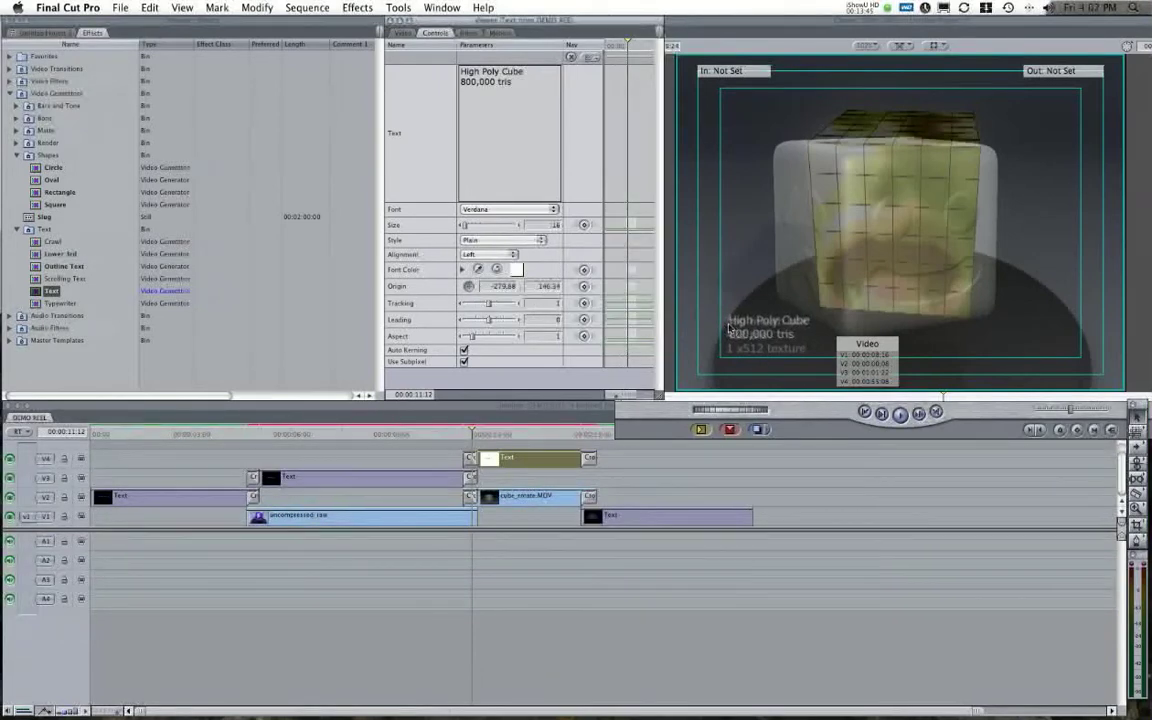
pyautogui.click(729, 331)
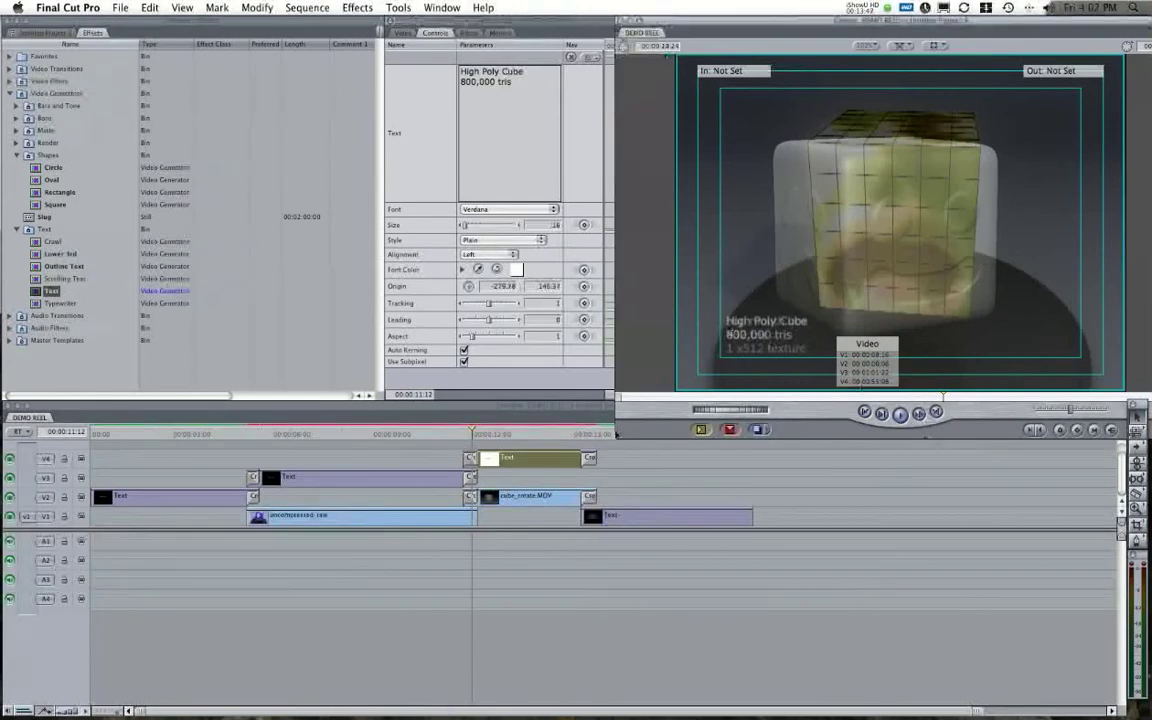
pyautogui.moveTo(473, 434); pyautogui.dragTo(394, 432)
# Render the DEMO REEL sequence with Option-R and play it from the start.
pyautogui.hotkey('alt', 'r')
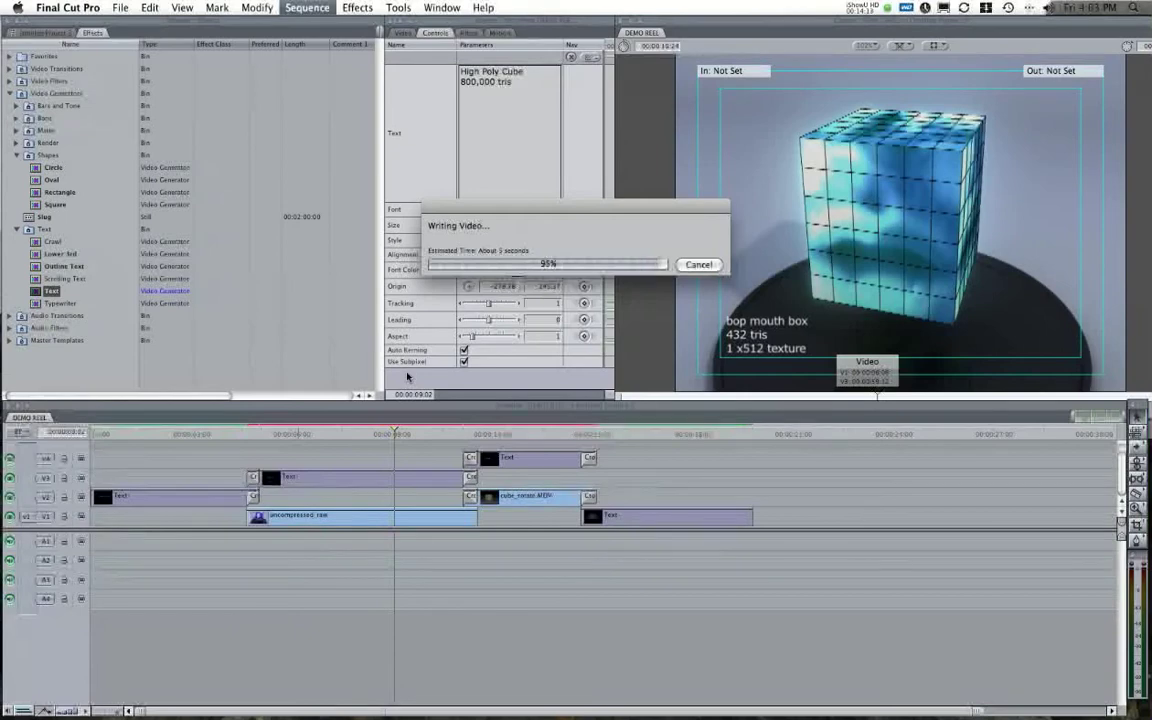
pyautogui.press('Home')
pyautogui.press('space')
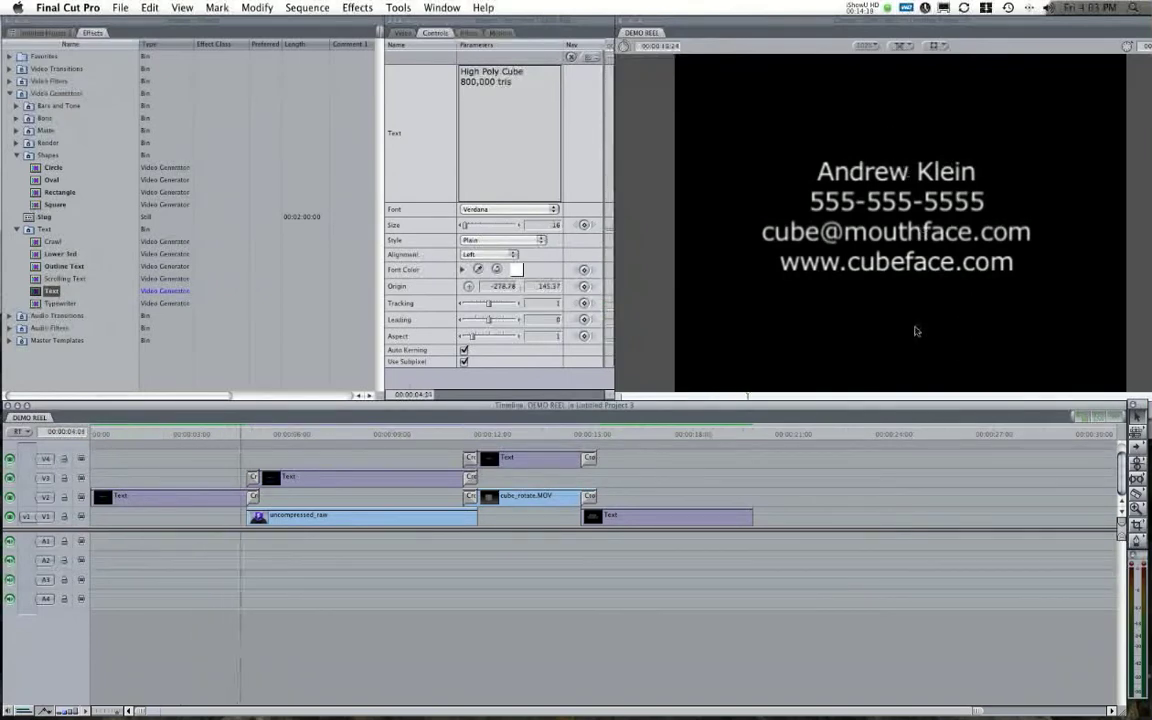
pyautogui.click(91, 432)
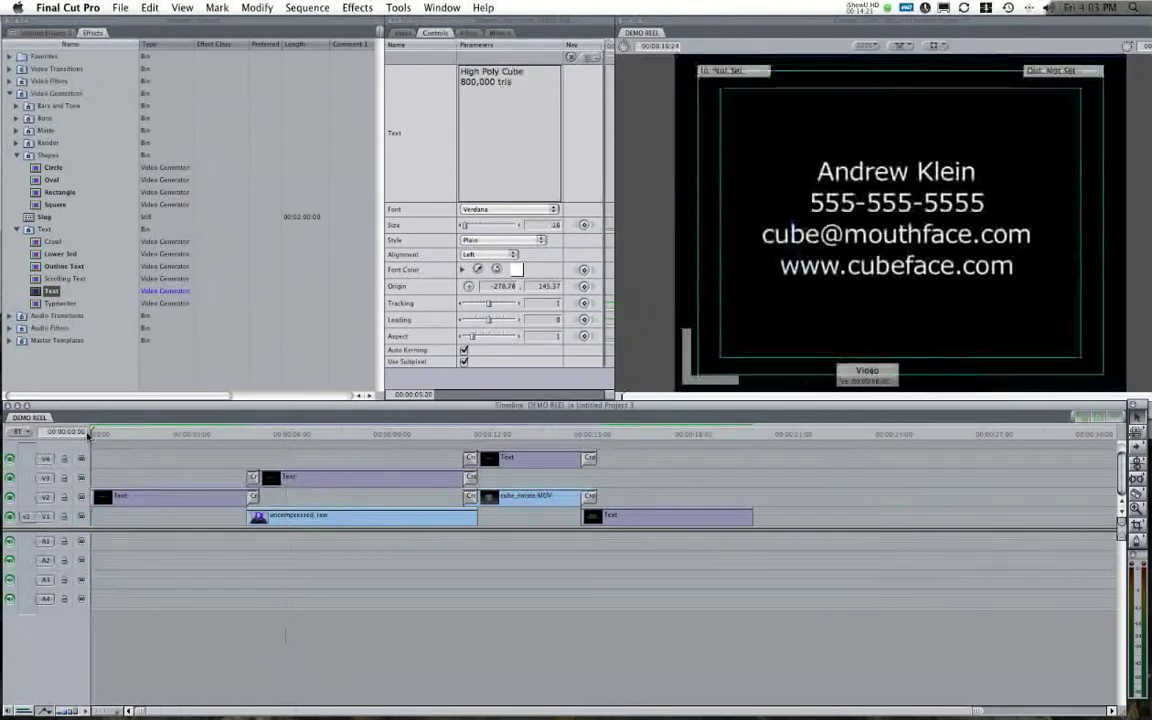
pyautogui.press('space')
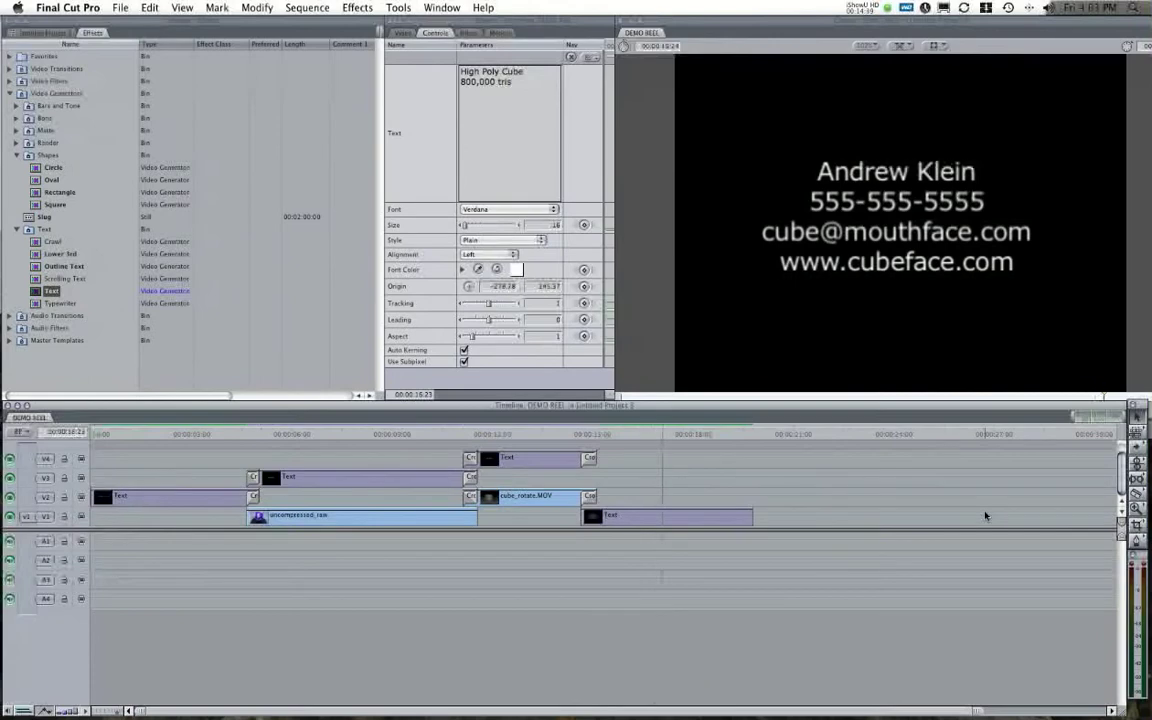
pyautogui.press('space')
# Check the mouth-box cube, High Poly Cube and contact card sections along the timeline.
pyautogui.click(300, 434)
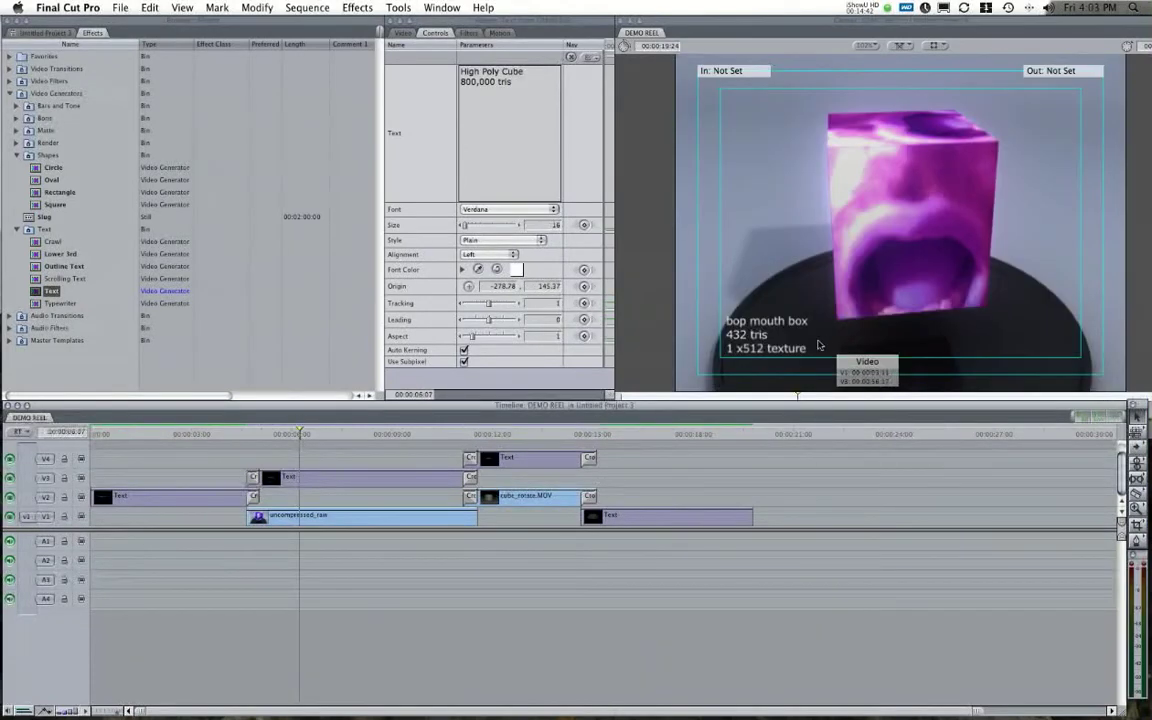
pyautogui.click(541, 434)
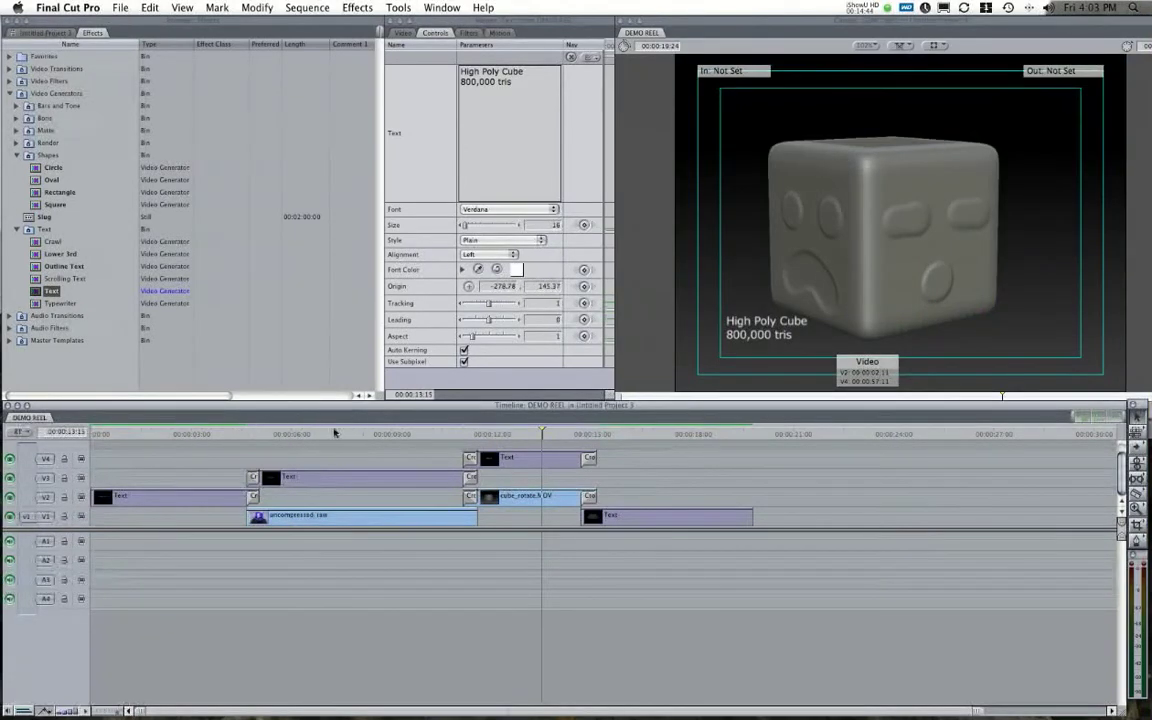
pyautogui.click(300, 434)
pyautogui.click(528, 434)
pyautogui.click(635, 434)
pyautogui.click(550, 434)
pyautogui.click(387, 434)
pyautogui.click(205, 434)
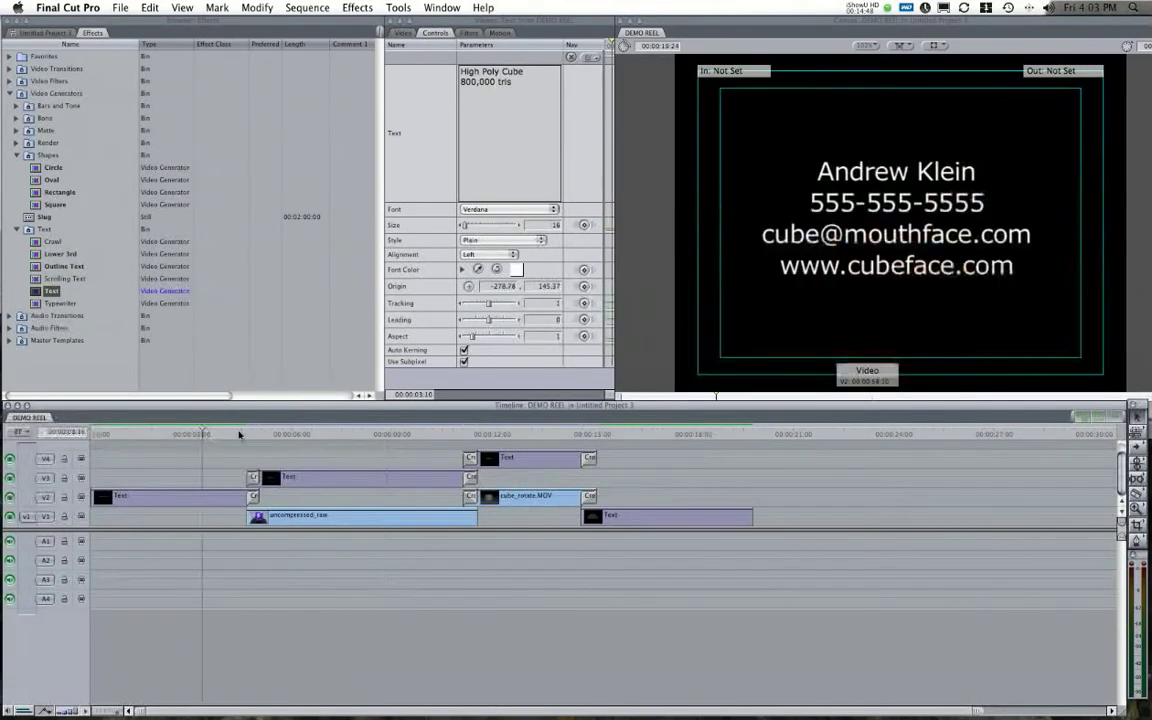
pyautogui.click(555, 434)
pyautogui.click(717, 434)
pyautogui.click(386, 434)
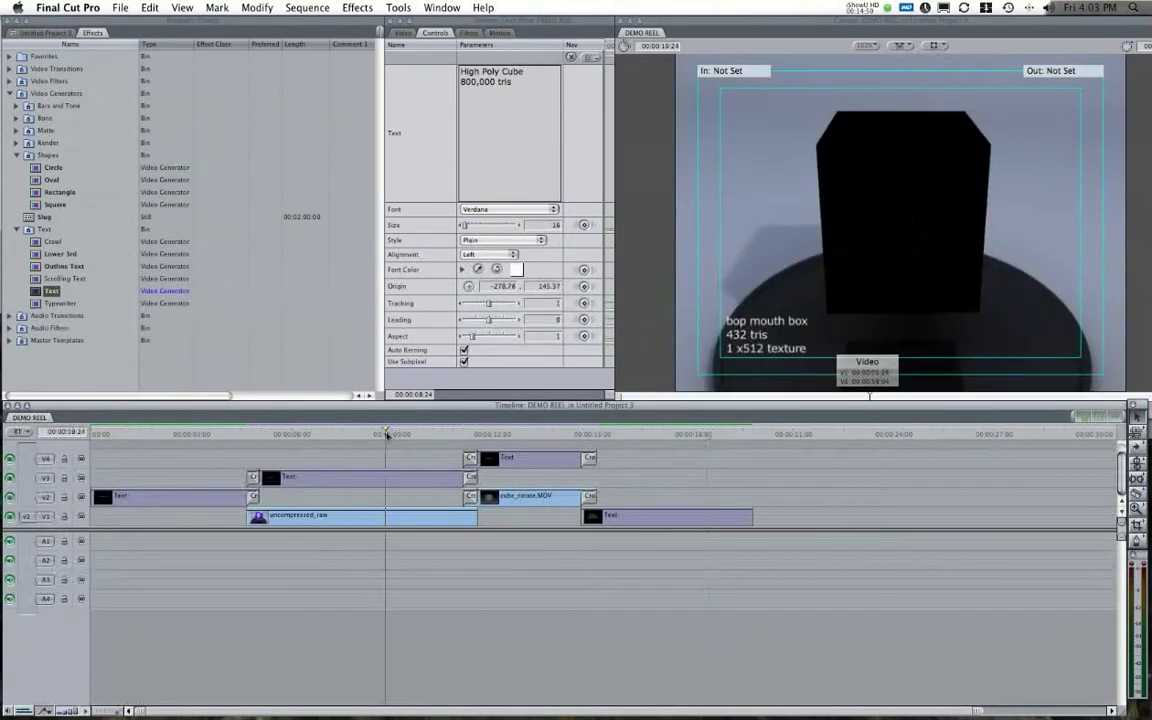
pyautogui.click(536, 433)
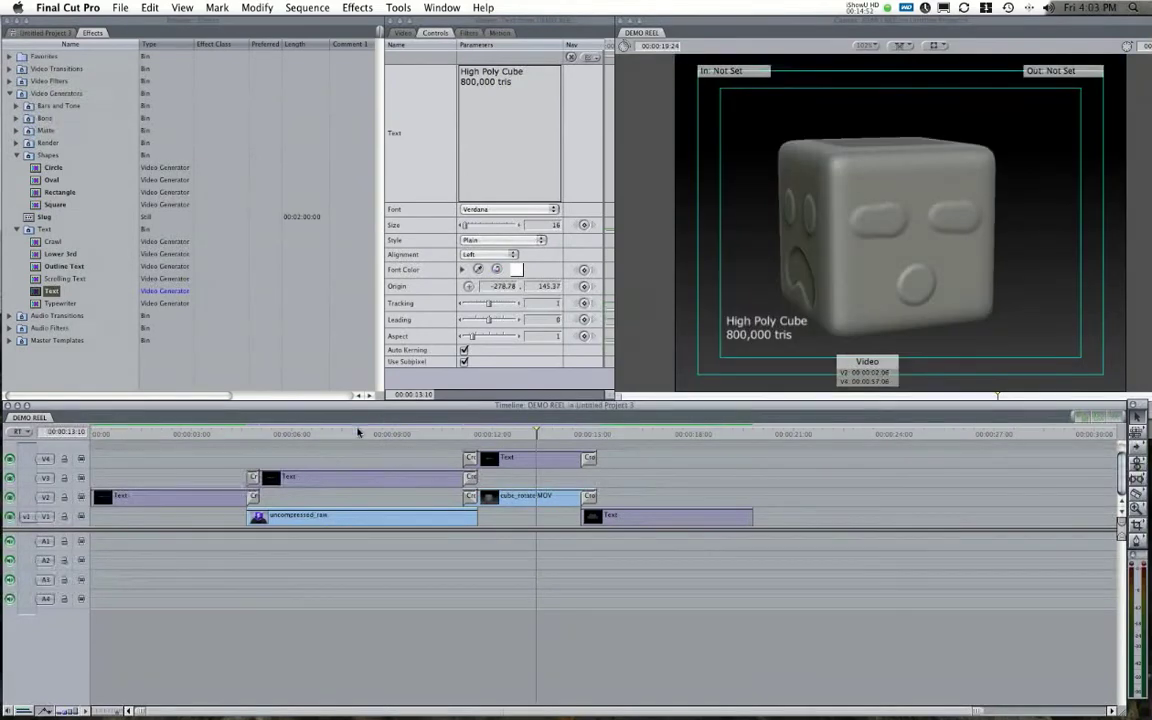
pyautogui.click(360, 433)
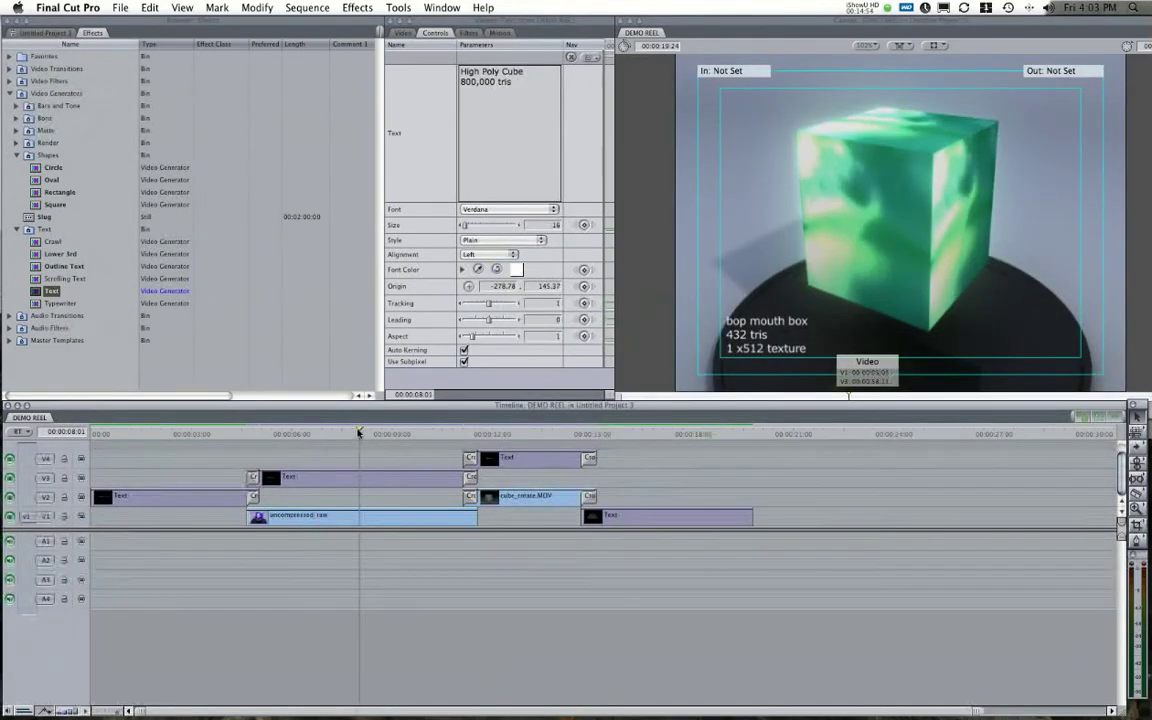
# Import audio.MP4 from the demovid folder into the project Browser.
pyautogui.click(45, 32)
pyautogui.rightClick(62, 131)
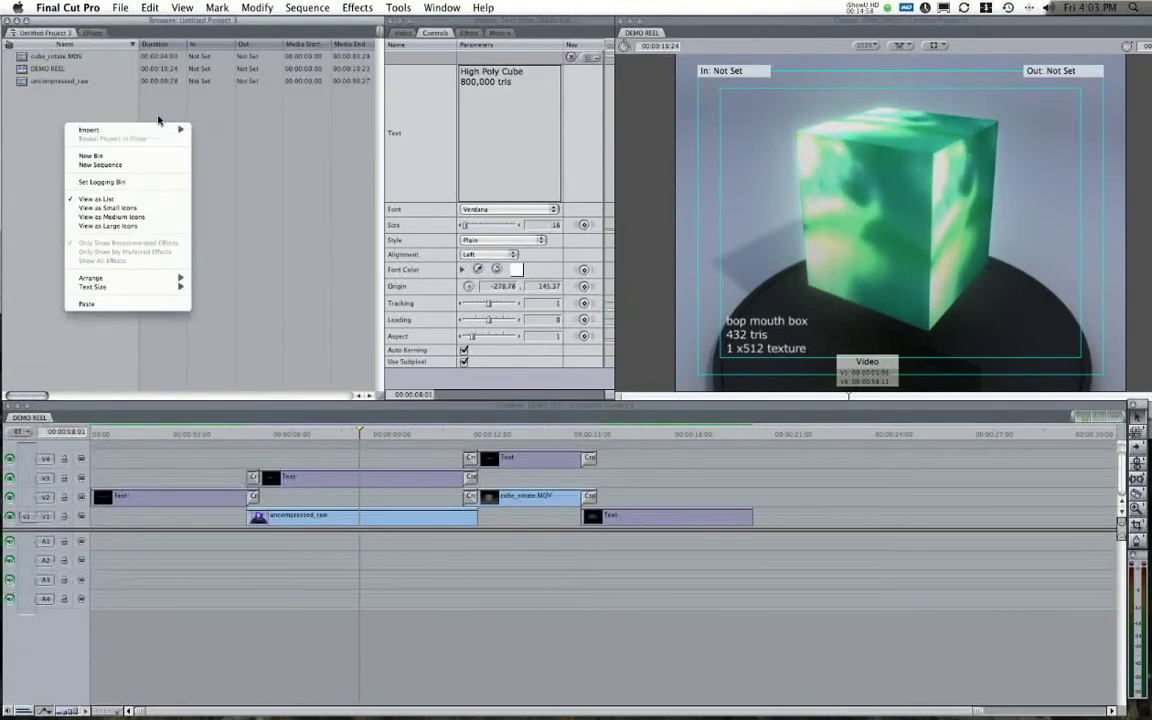
pyautogui.moveTo(165, 130)
pyautogui.click(263, 131)
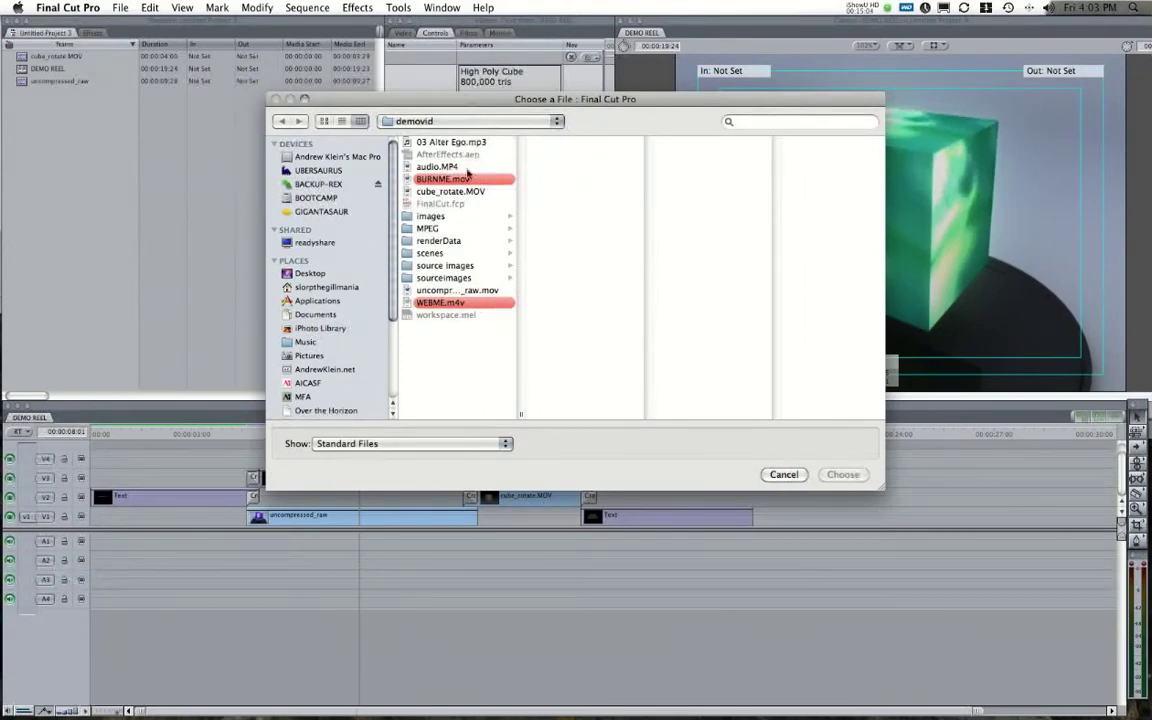
pyautogui.click(441, 167)
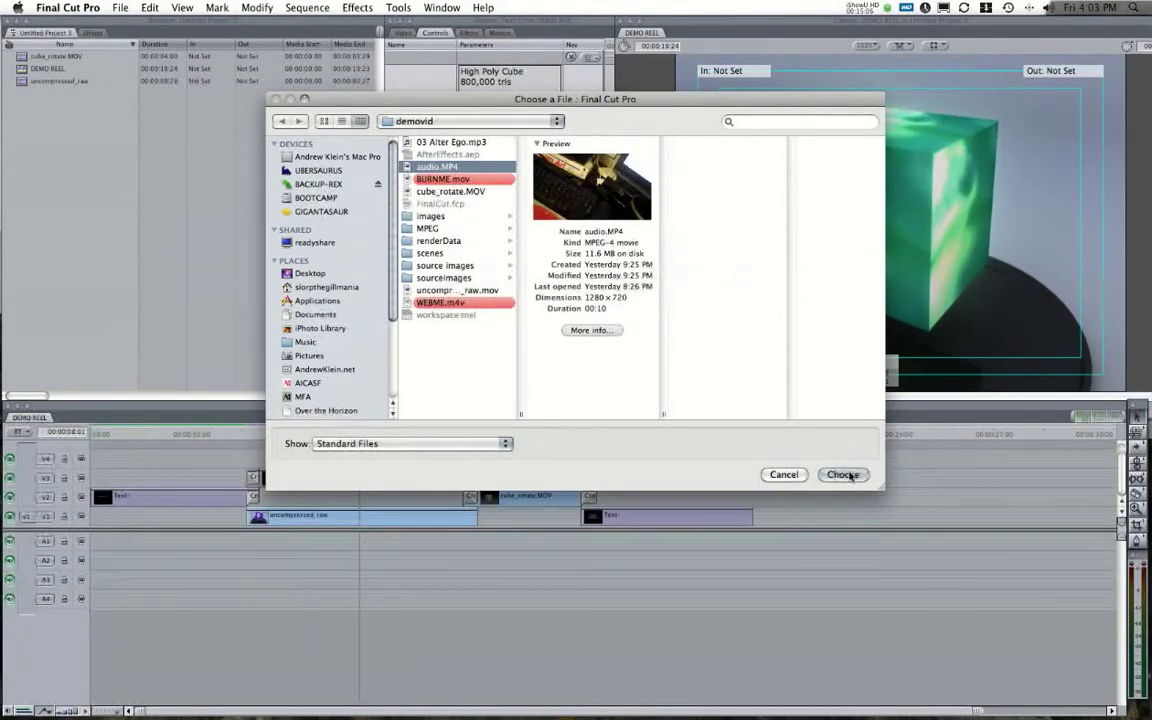
pyautogui.click(413, 141)
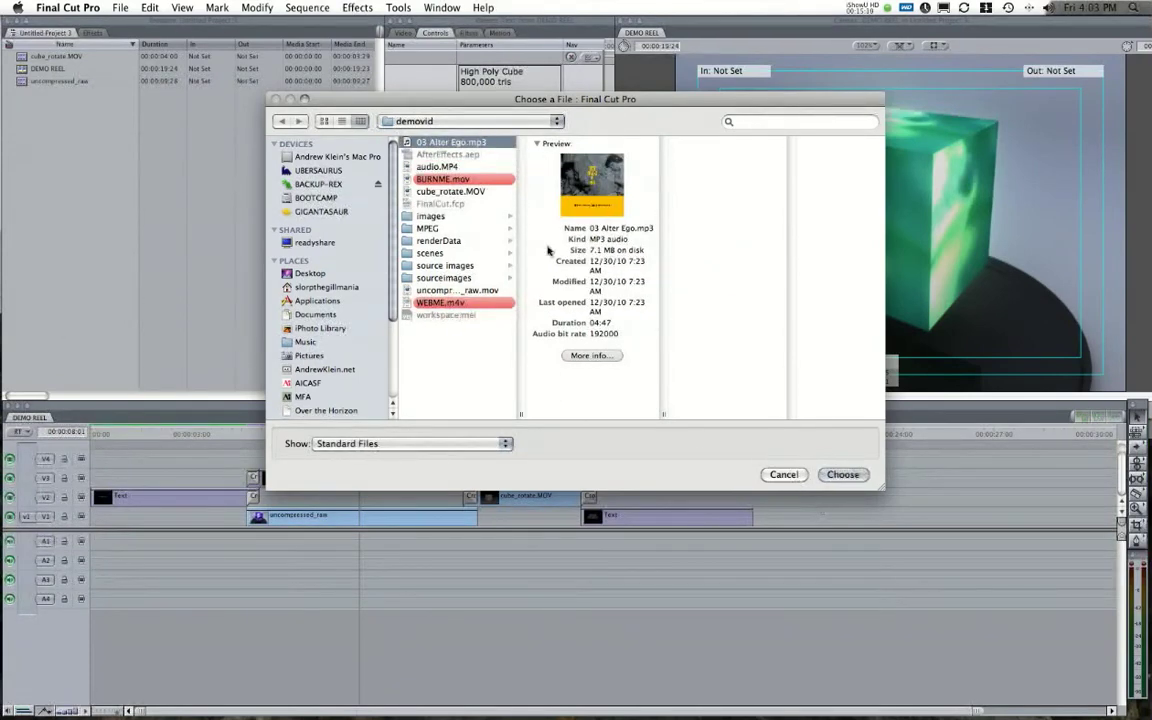
pyautogui.click(435, 167)
pyautogui.click(843, 472)
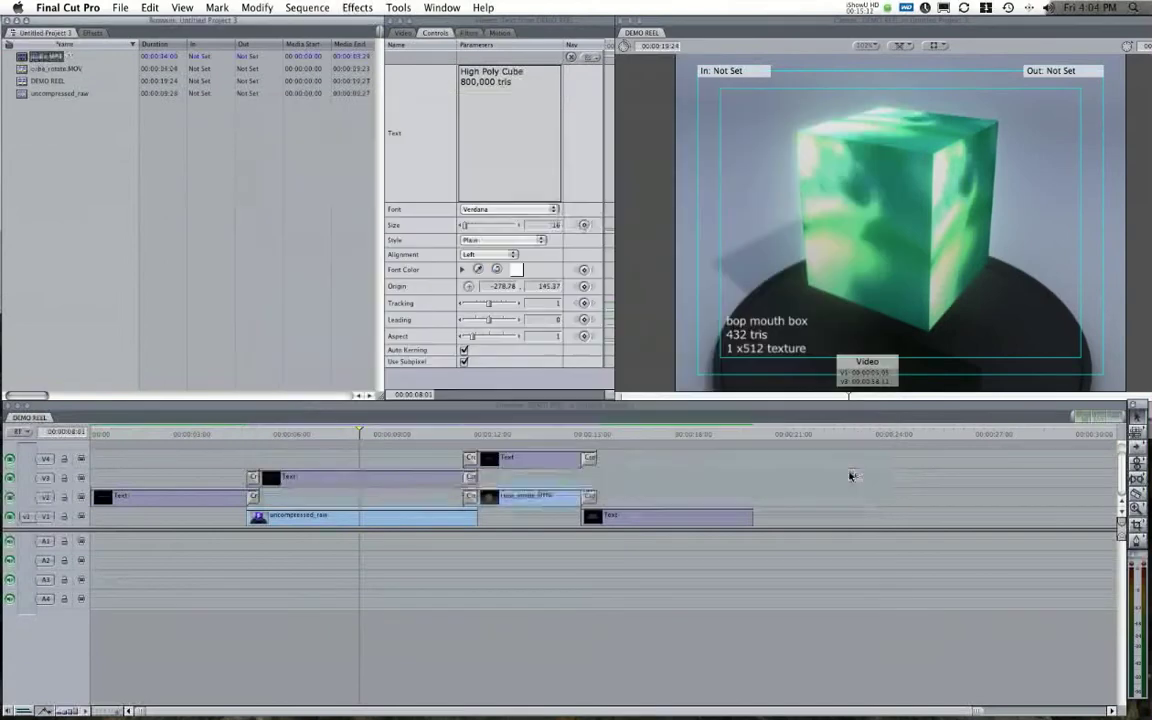
# Add audio.MP4 after the sequence's last clip and review its footage.
pyautogui.moveTo(40, 56); pyautogui.dragTo(778, 513)
pyautogui.moveTo(810, 436); pyautogui.dragTo(885, 438)
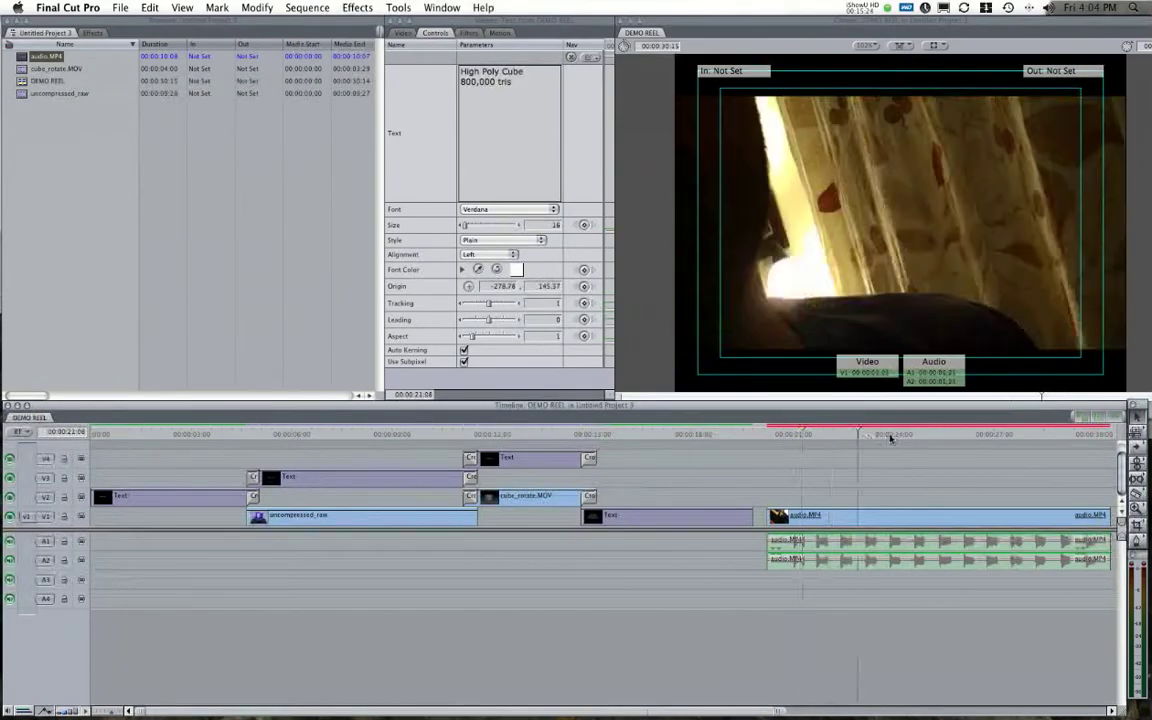
pyautogui.moveTo(872, 438); pyautogui.dragTo(843, 521)
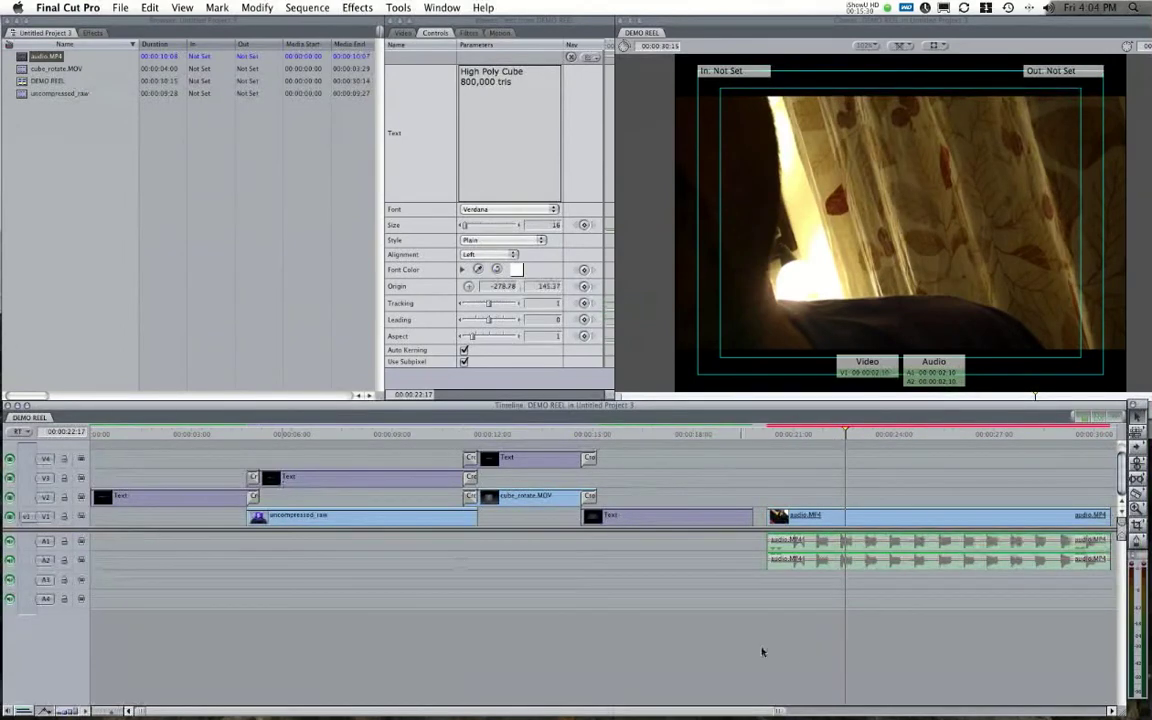
pyautogui.click(834, 516)
pyautogui.press('Delete')
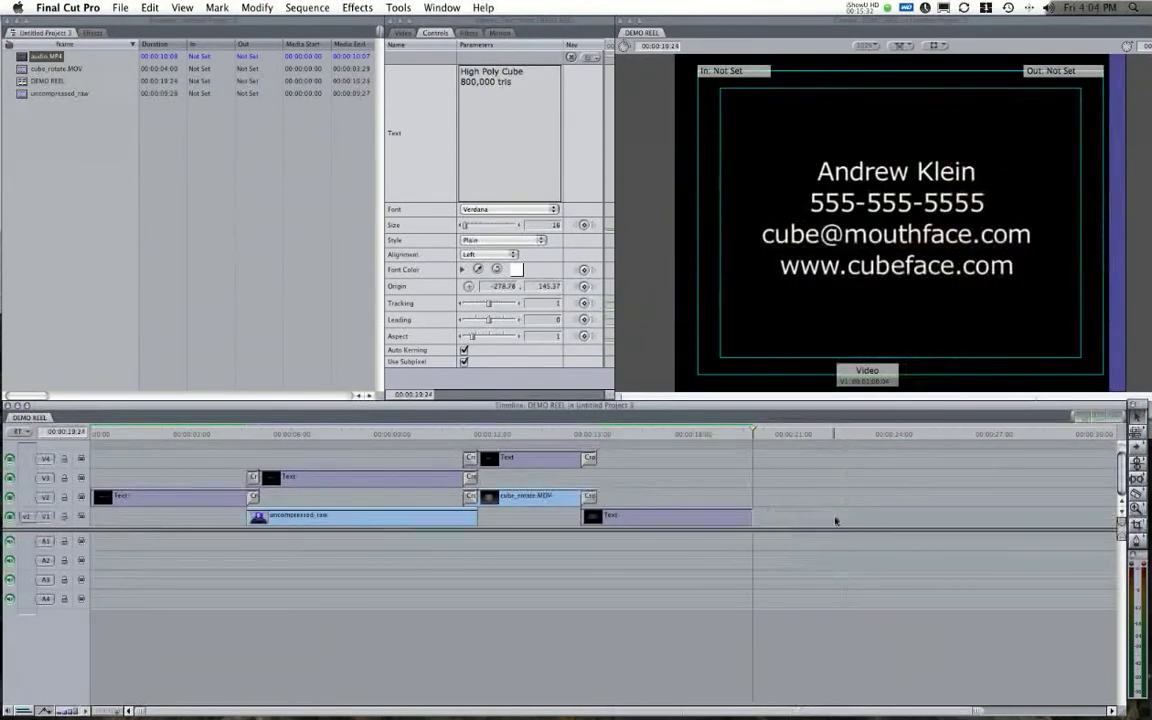
pyautogui.press('super+z')
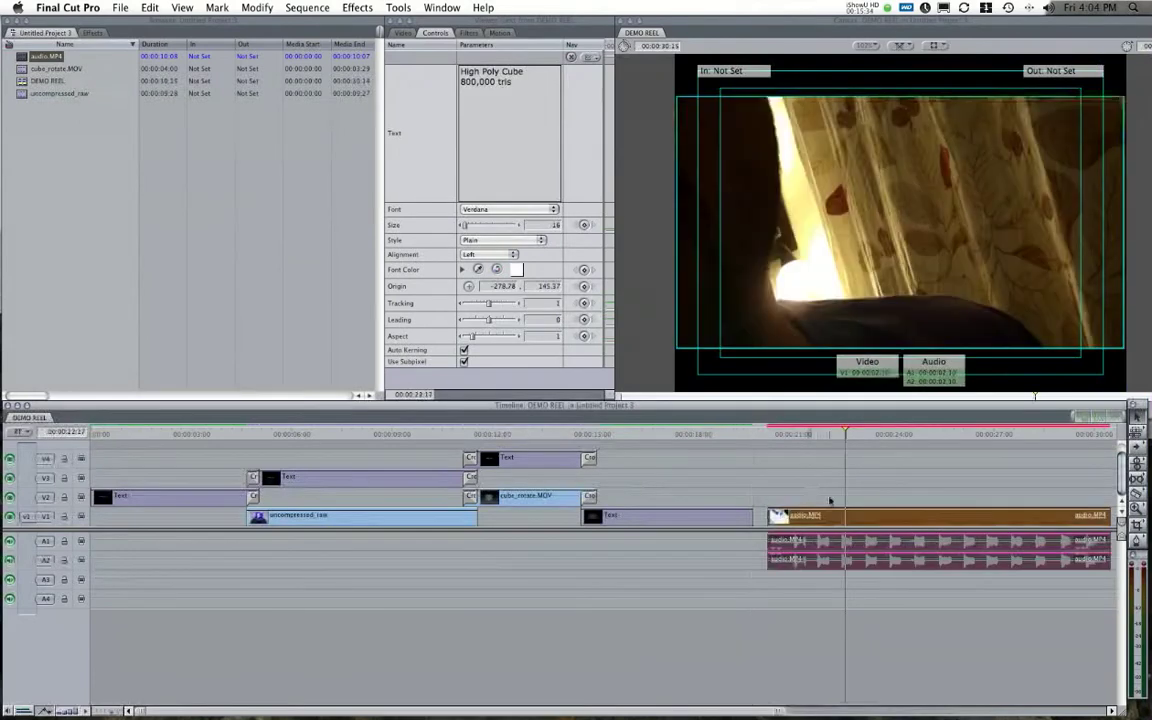
pyautogui.click(771, 434)
pyautogui.moveTo(771, 434); pyautogui.dragTo(830, 435)
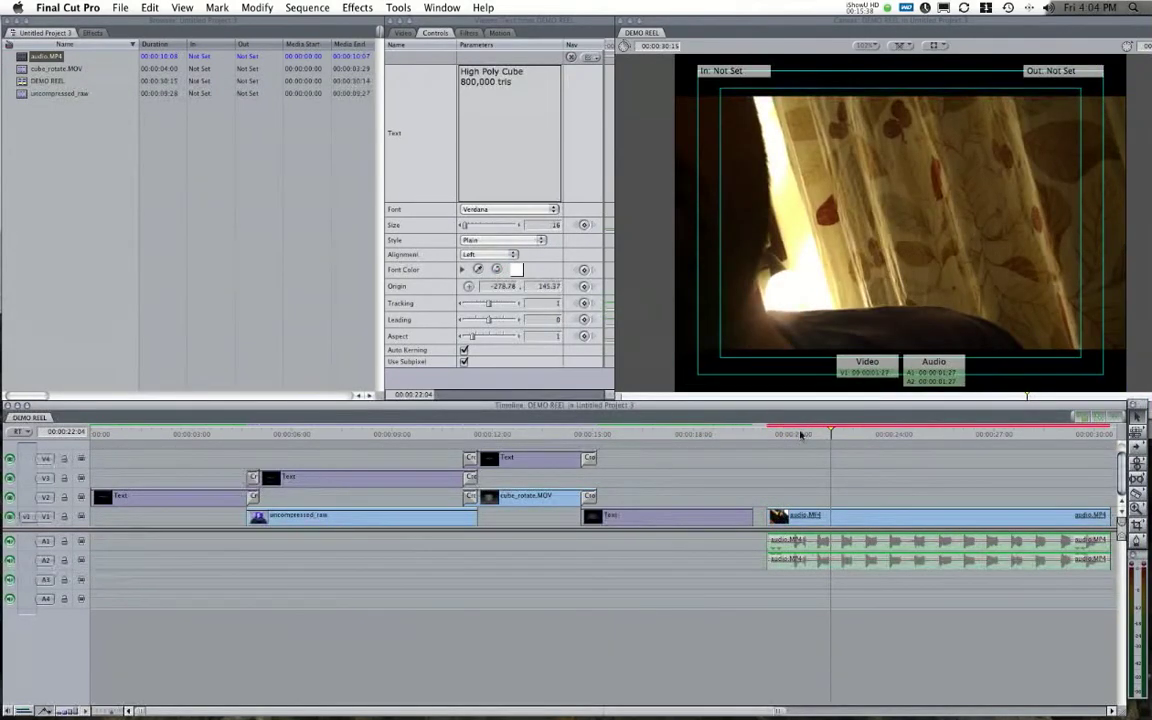
pyautogui.click(795, 434)
# Delete audio.MP4's video portion while A1 and A2 are locked, keeping its sound.
pyautogui.click(110, 549)
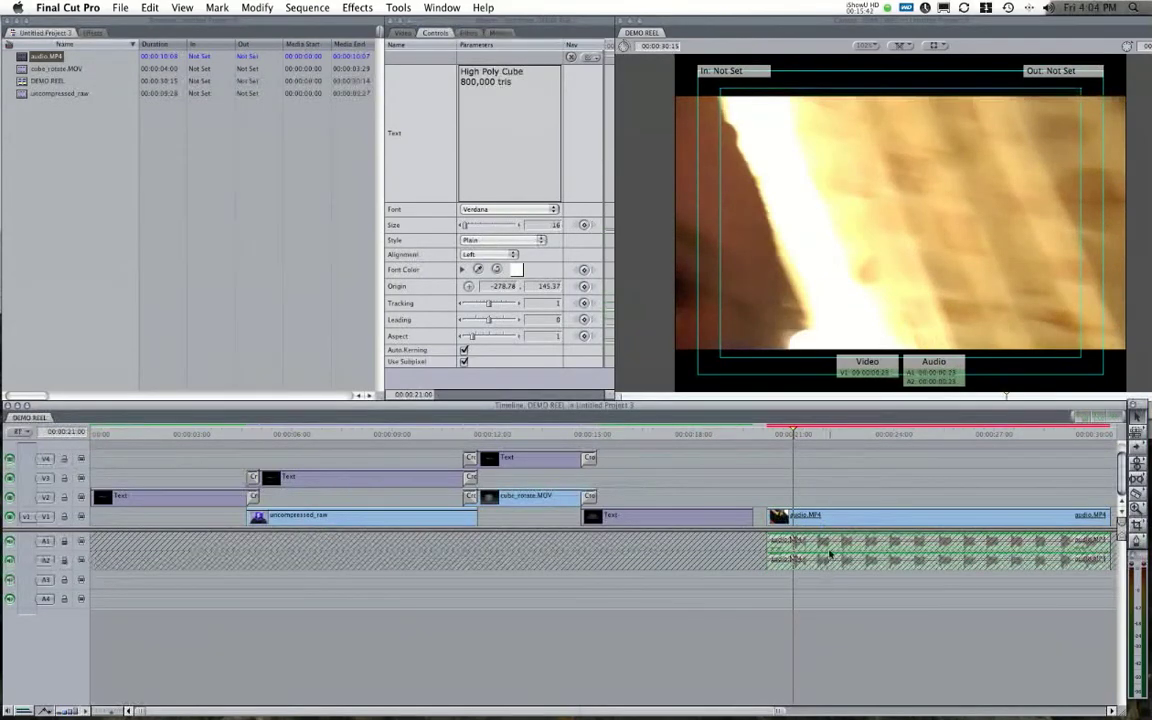
pyautogui.click(825, 517)
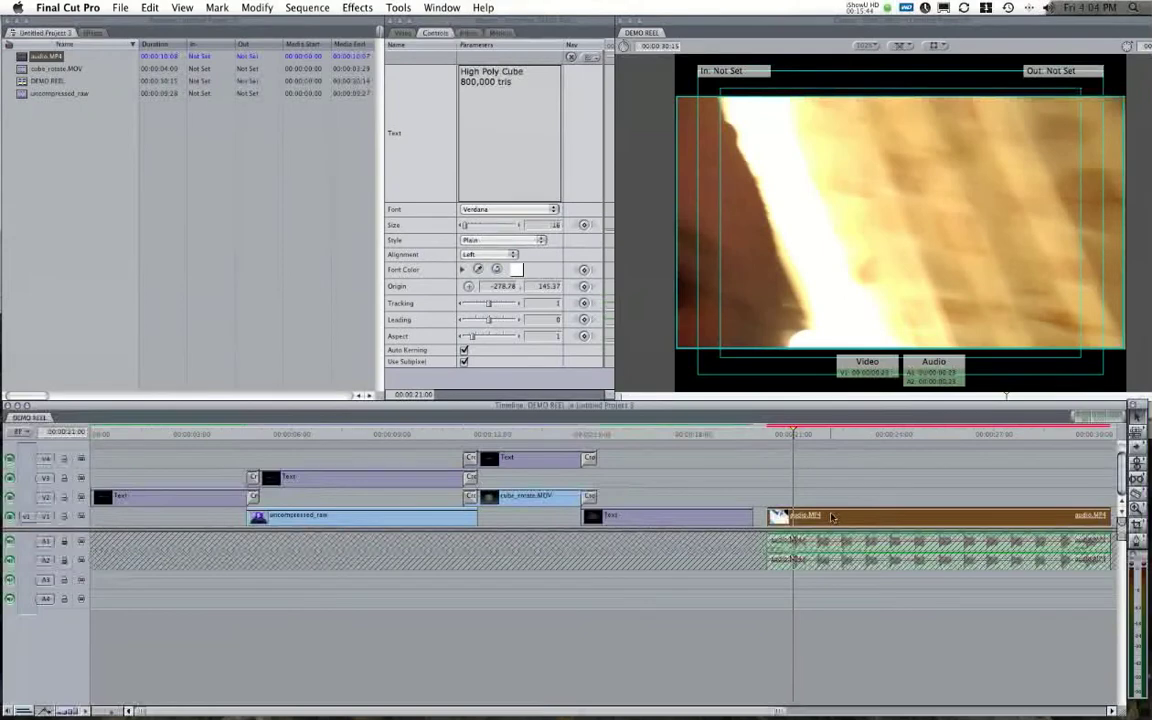
pyautogui.press('Delete')
pyautogui.click(63, 542)
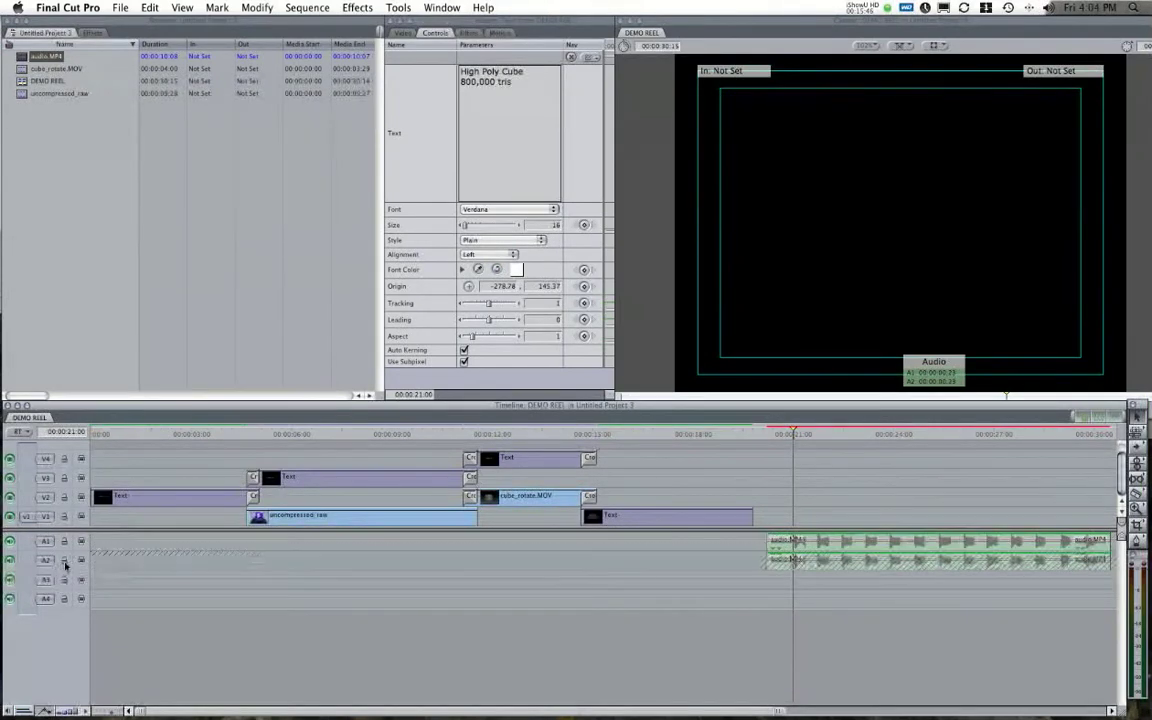
# Move the audio.MP4 sound to start near 00:00:03 and add Cross Fades at both ends.
pyautogui.moveTo(833, 540); pyautogui.dragTo(255, 545)
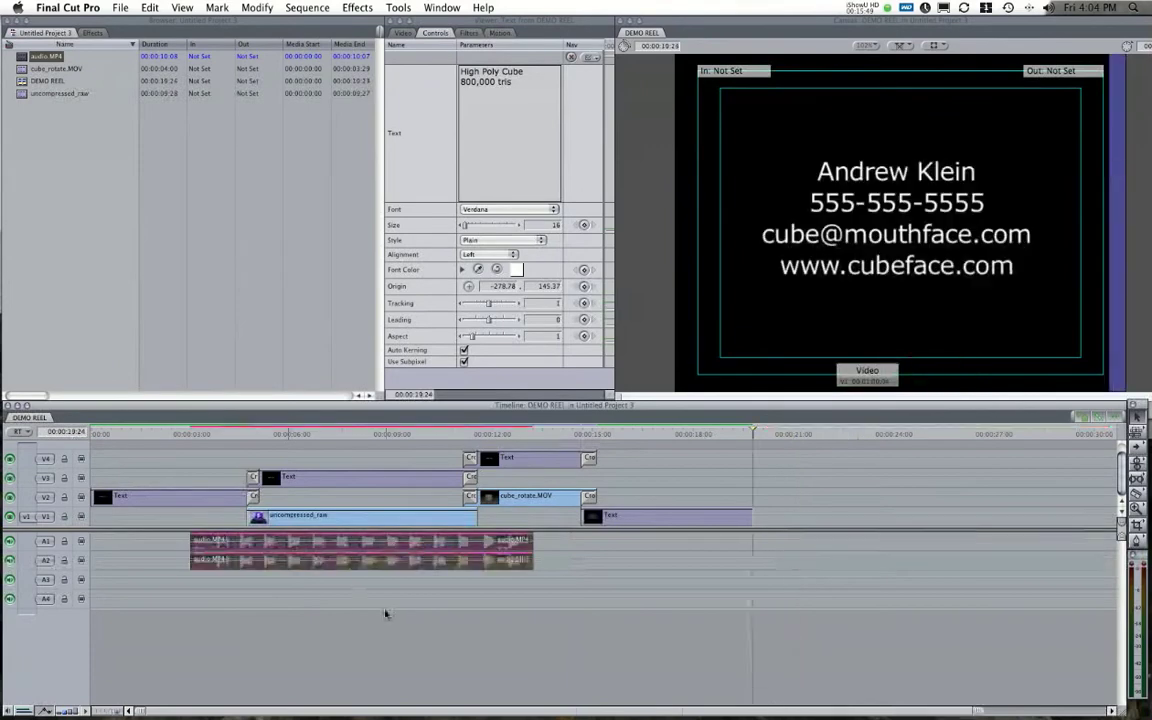
pyautogui.rightClick(190, 540)
pyautogui.click(257, 547)
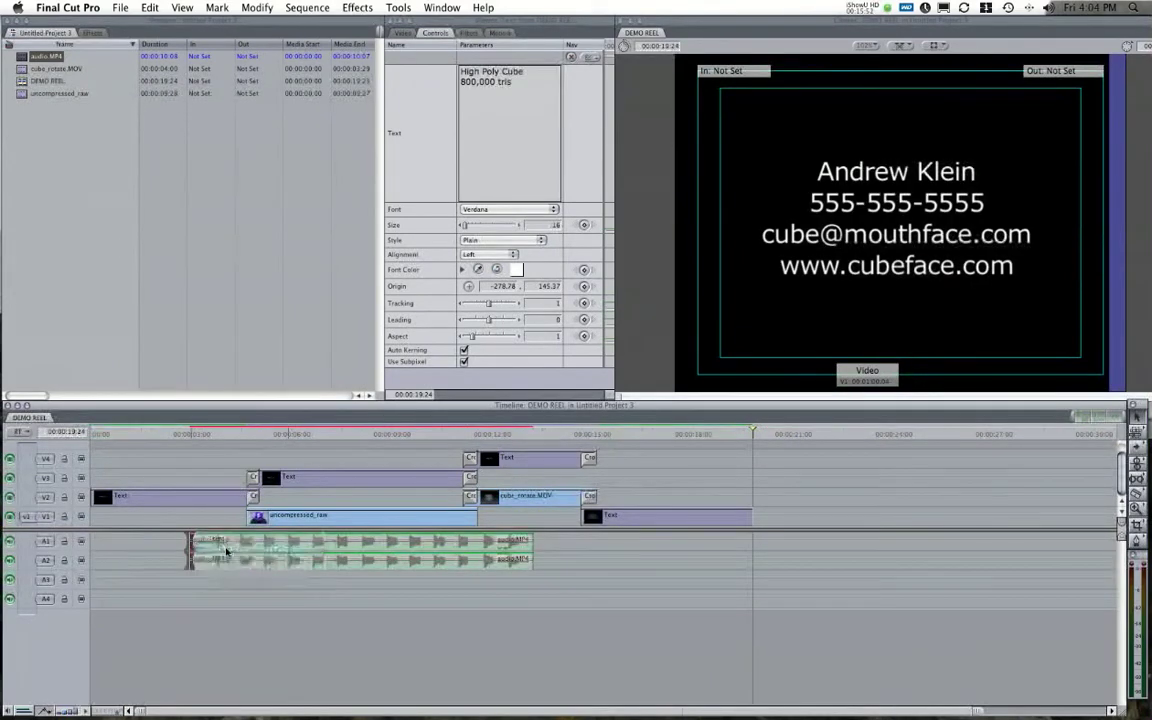
pyautogui.rightClick(528, 545)
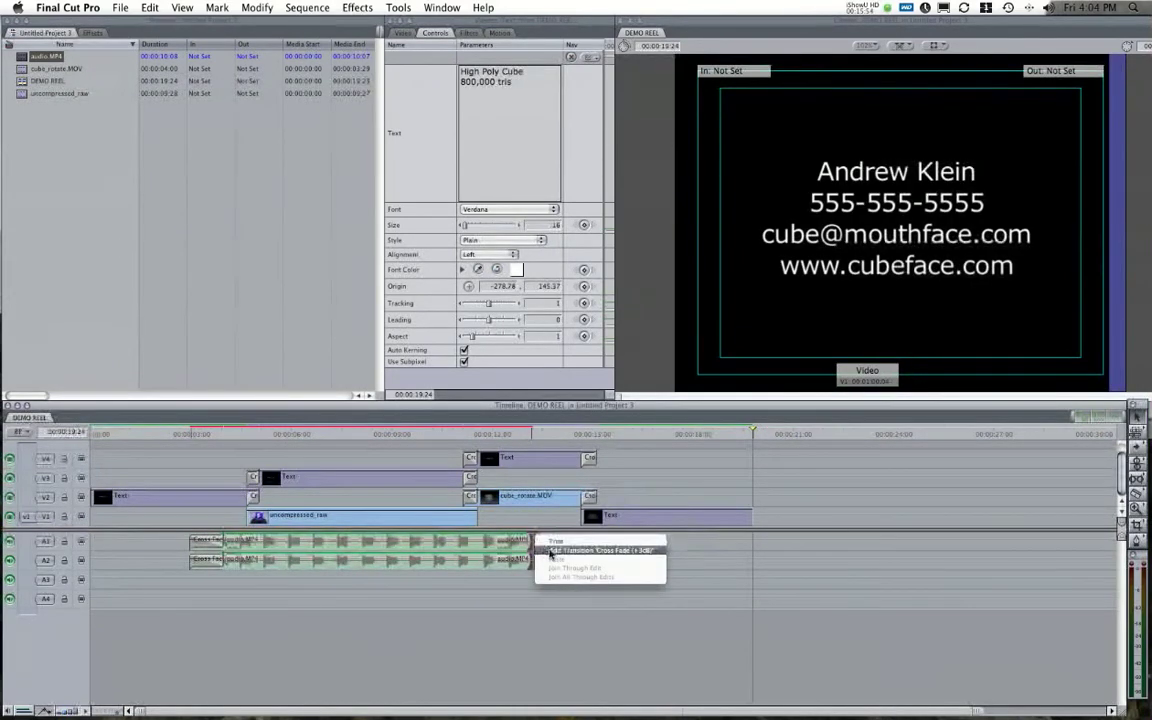
pyautogui.click(545, 546)
pyautogui.moveTo(226, 434); pyautogui.dragTo(353, 458)
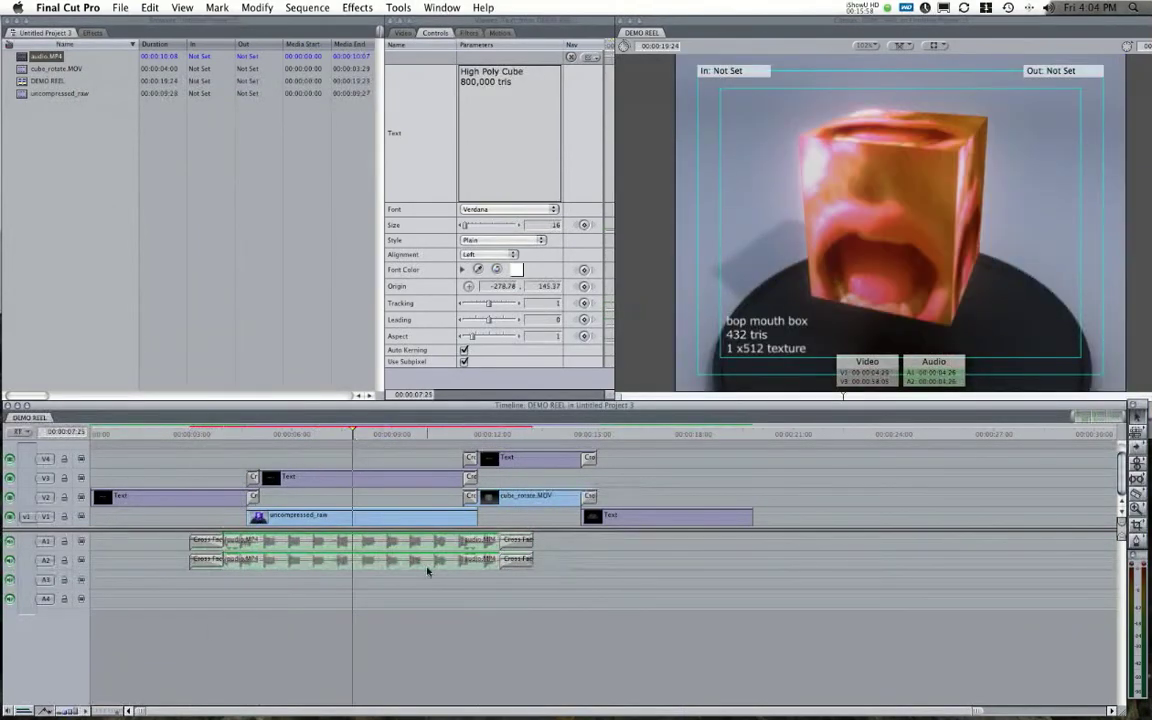
# Delete the cross-faded audio.MP4 clips, leaving the audio tracks empty.
pyautogui.moveTo(500, 586); pyautogui.dragTo(190, 532)
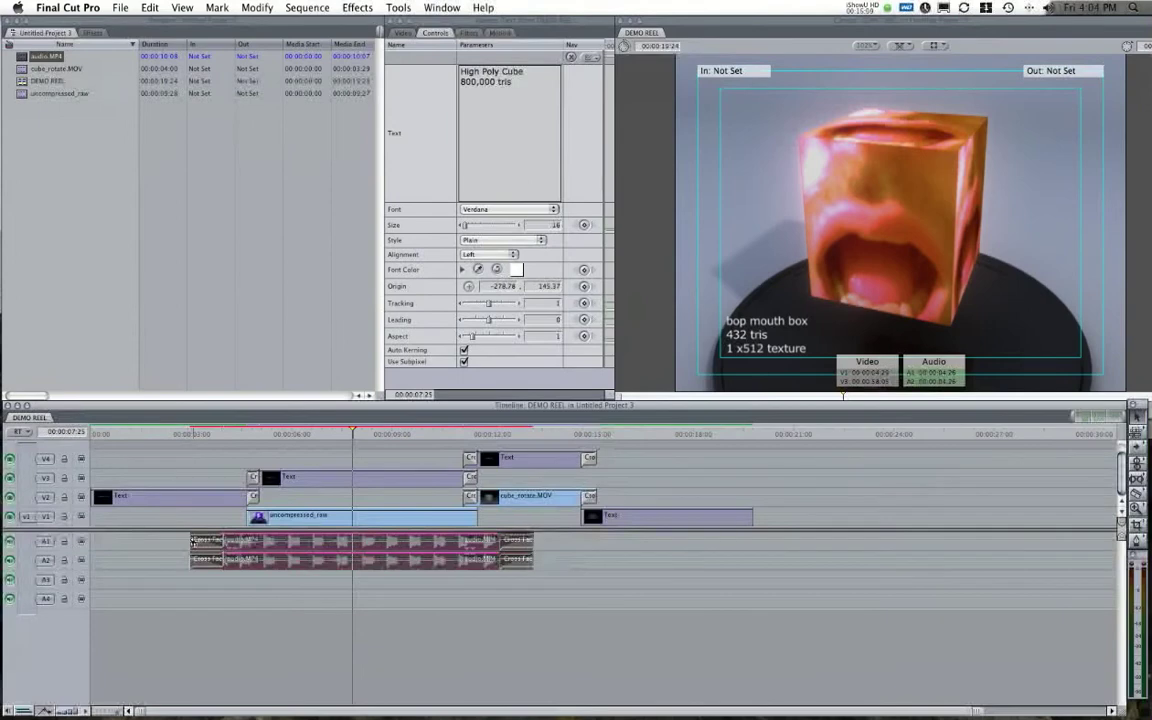
pyautogui.press('Delete')
pyautogui.click(120, 295)
pyautogui.rightClick(62, 170)
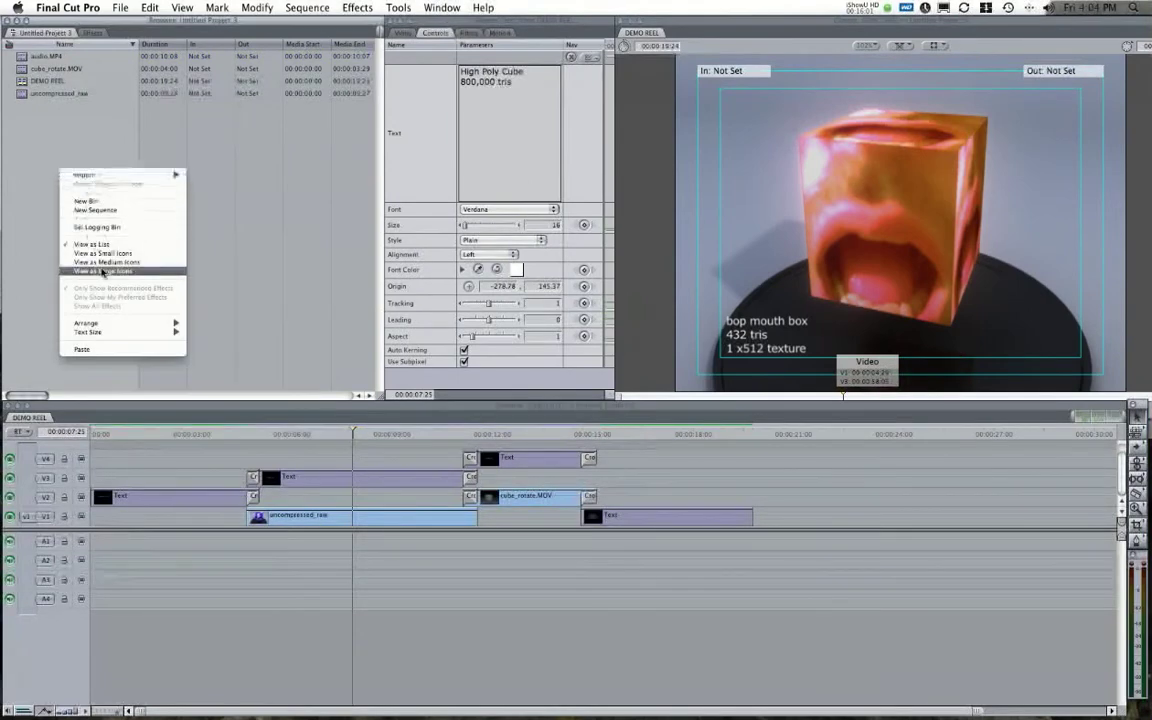
# Import 03 Alter Ego.mp3 and place it on A1 and A2 at the sequence start.
pyautogui.moveTo(92, 176)
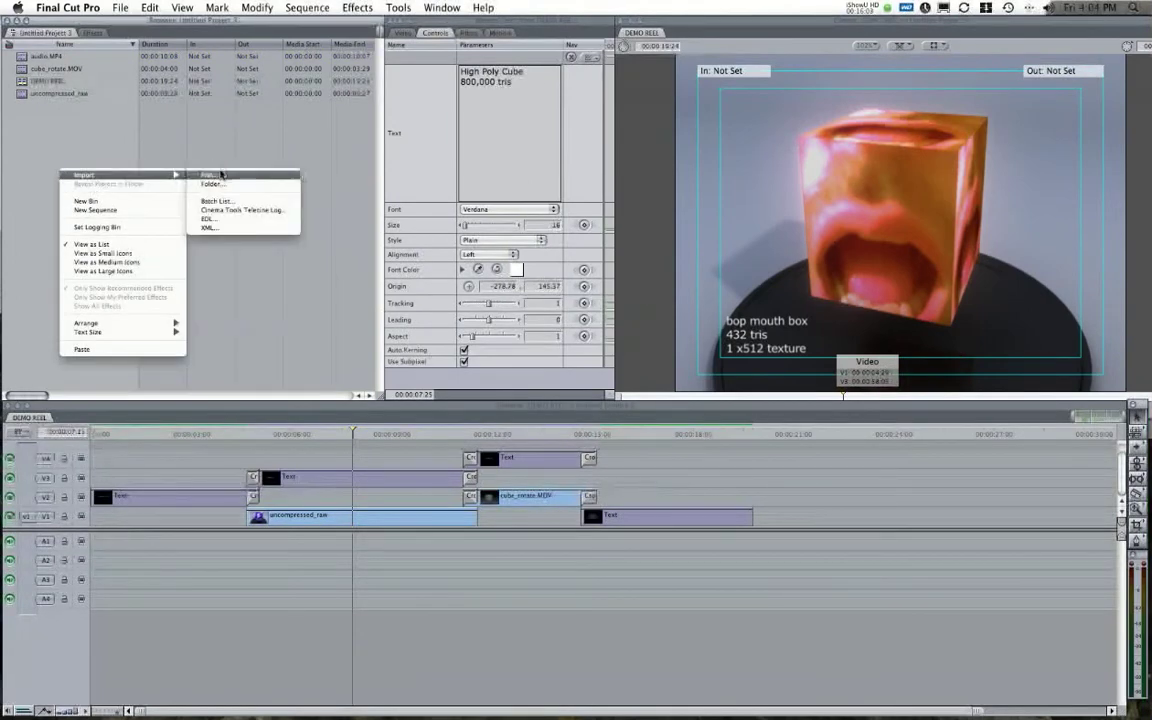
pyautogui.click(196, 157)
pyautogui.click(446, 144)
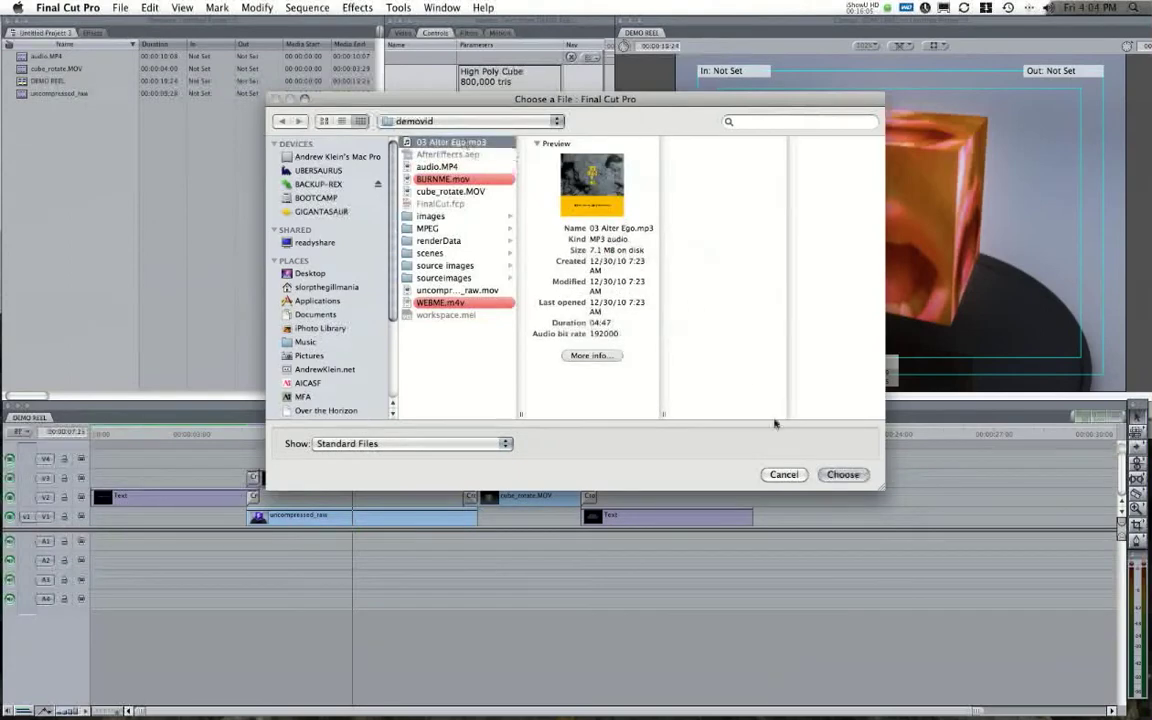
pyautogui.click(843, 475)
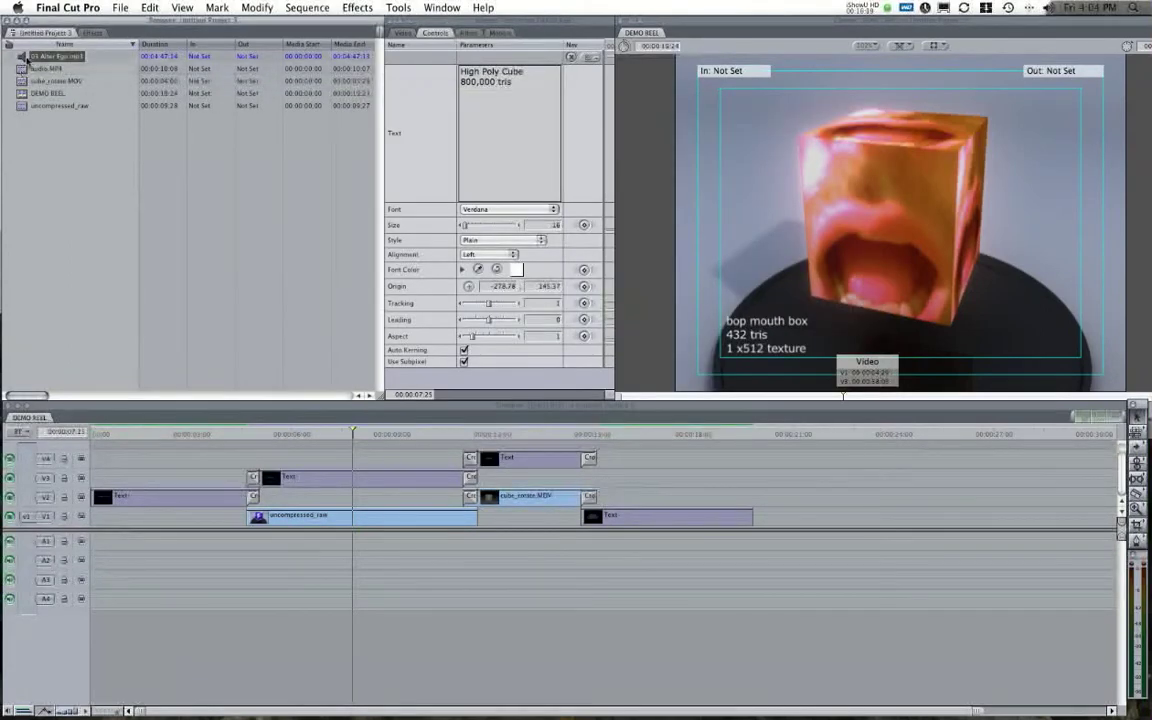
pyautogui.moveTo(22, 57); pyautogui.dragTo(112, 538)
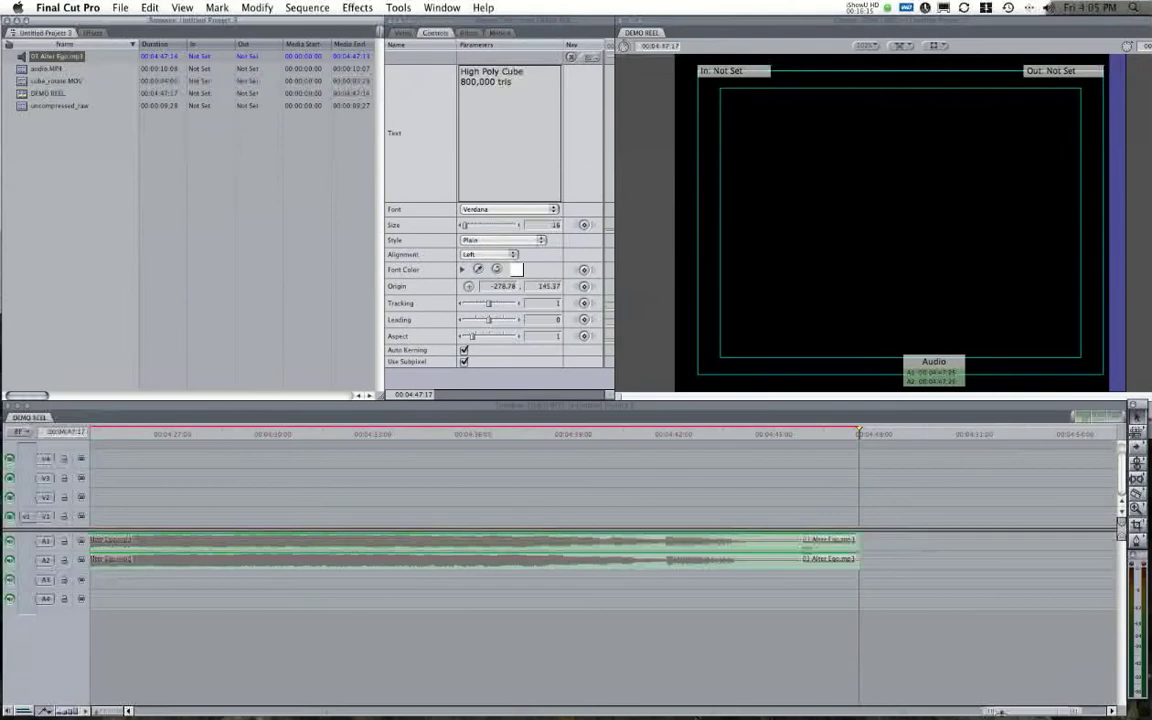
# Zoom the timeline out and park the playhead where the video ends.
pyautogui.moveTo(990, 712); pyautogui.dragTo(167, 699)
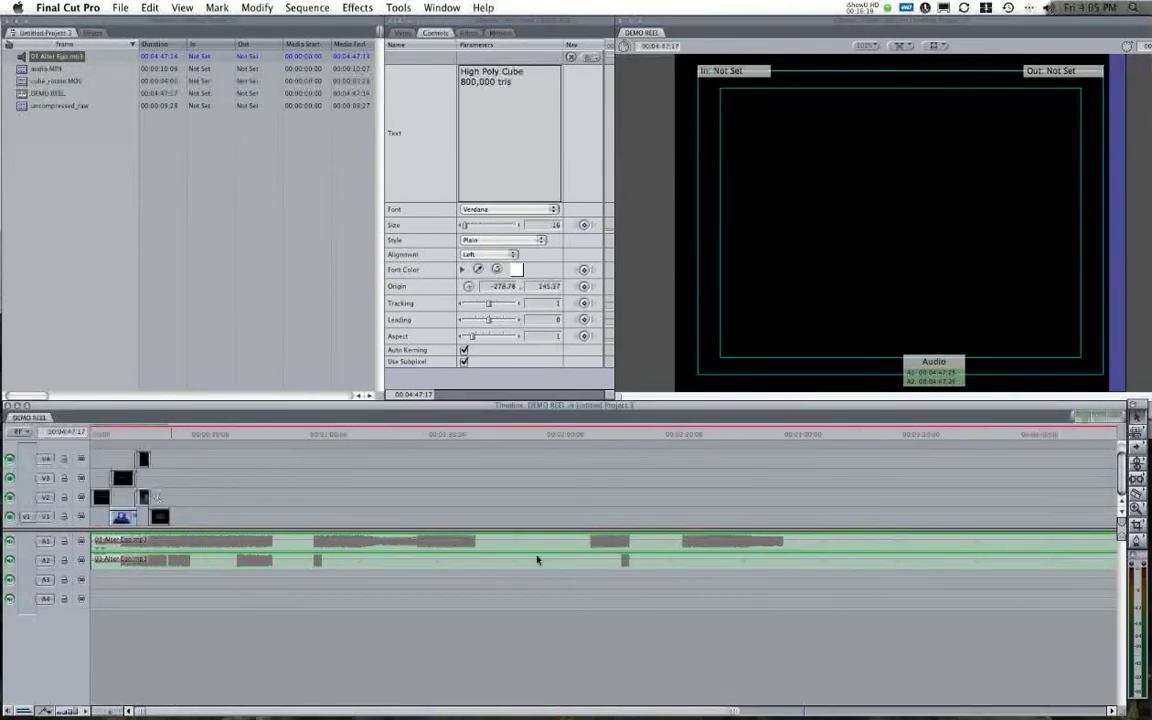
pyautogui.moveTo(735, 709); pyautogui.dragTo(207, 632)
pyautogui.moveTo(252, 434); pyautogui.dragTo(256, 432)
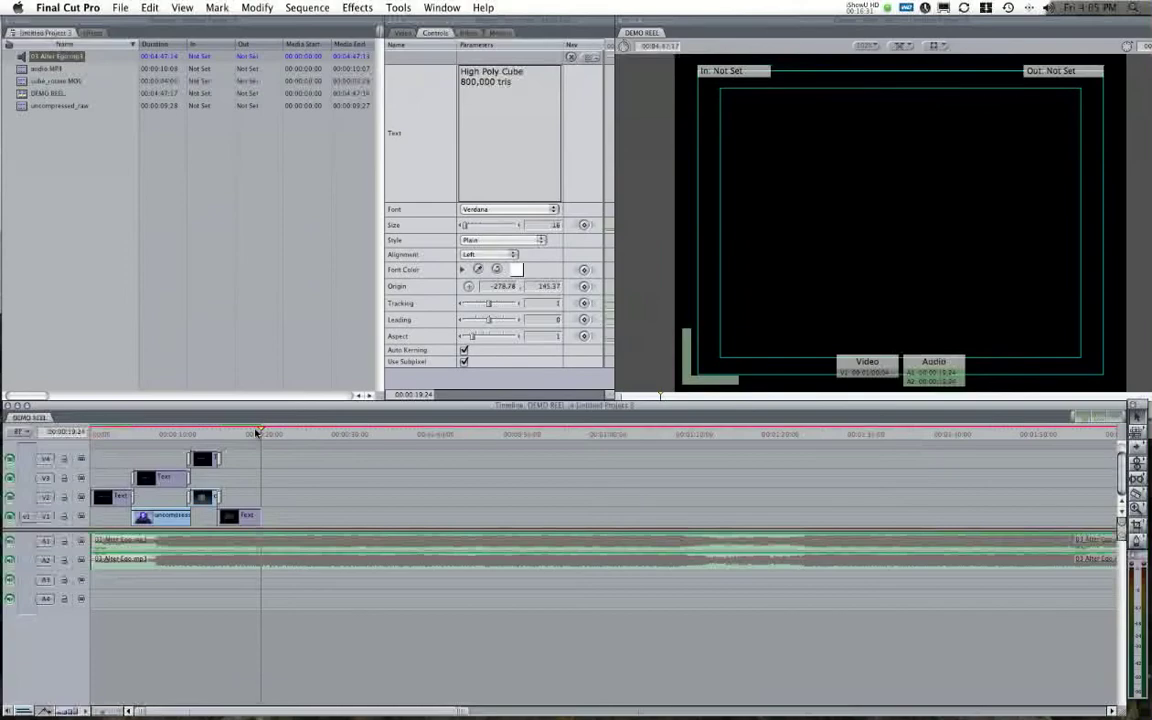
pyautogui.moveTo(258, 432); pyautogui.dragTo(261, 433)
# Cut the song where the video ends and delete the part beyond it.
pyautogui.hotkey('ctrl', 'v')
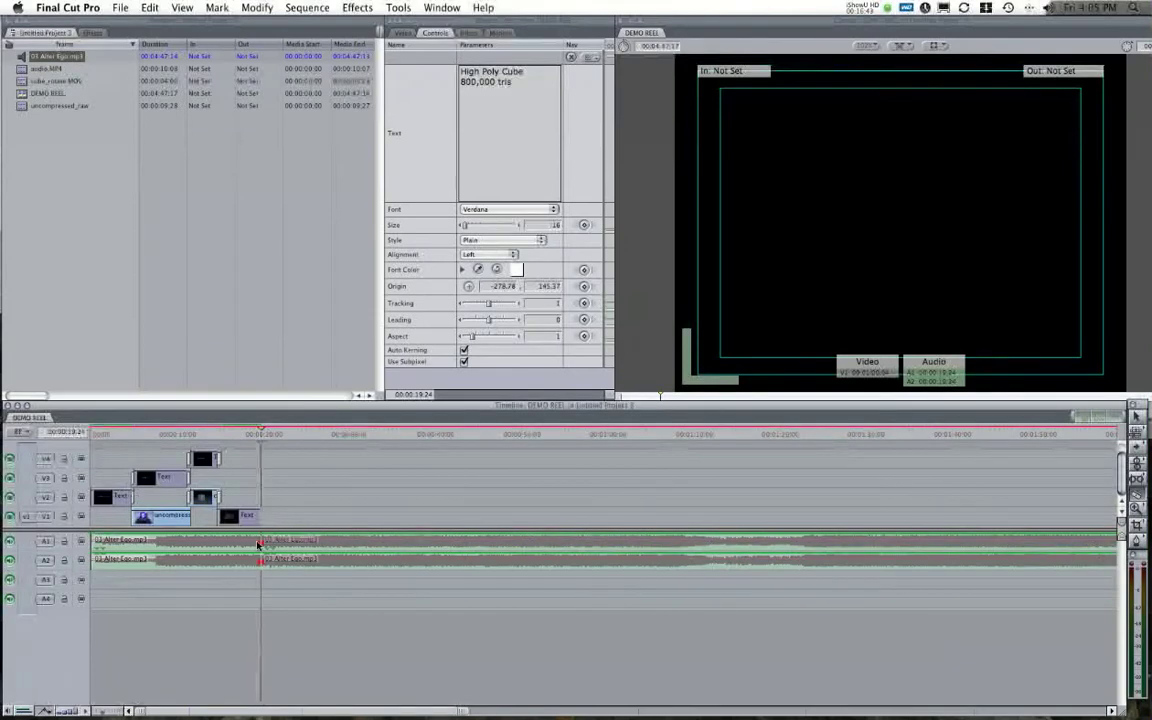
pyautogui.click(408, 562)
pyautogui.press('Delete')
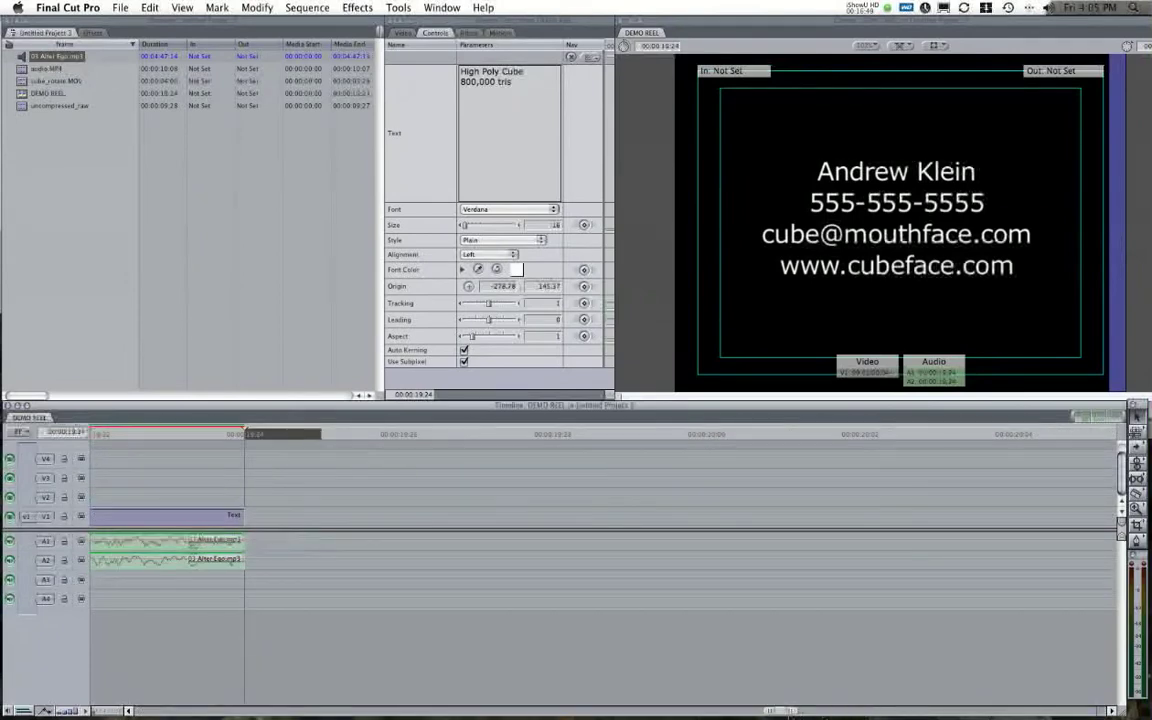
pyautogui.moveTo(770, 712); pyautogui.dragTo(267, 699)
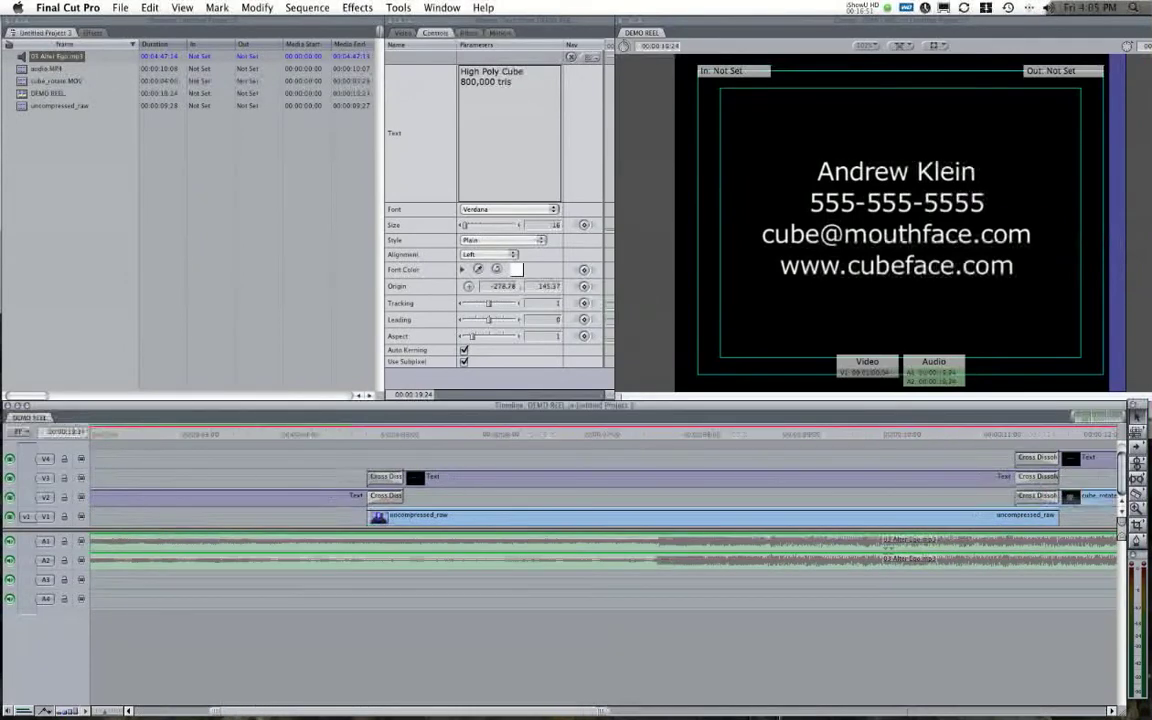
pyautogui.moveTo(600, 711); pyautogui.dragTo(848, 712)
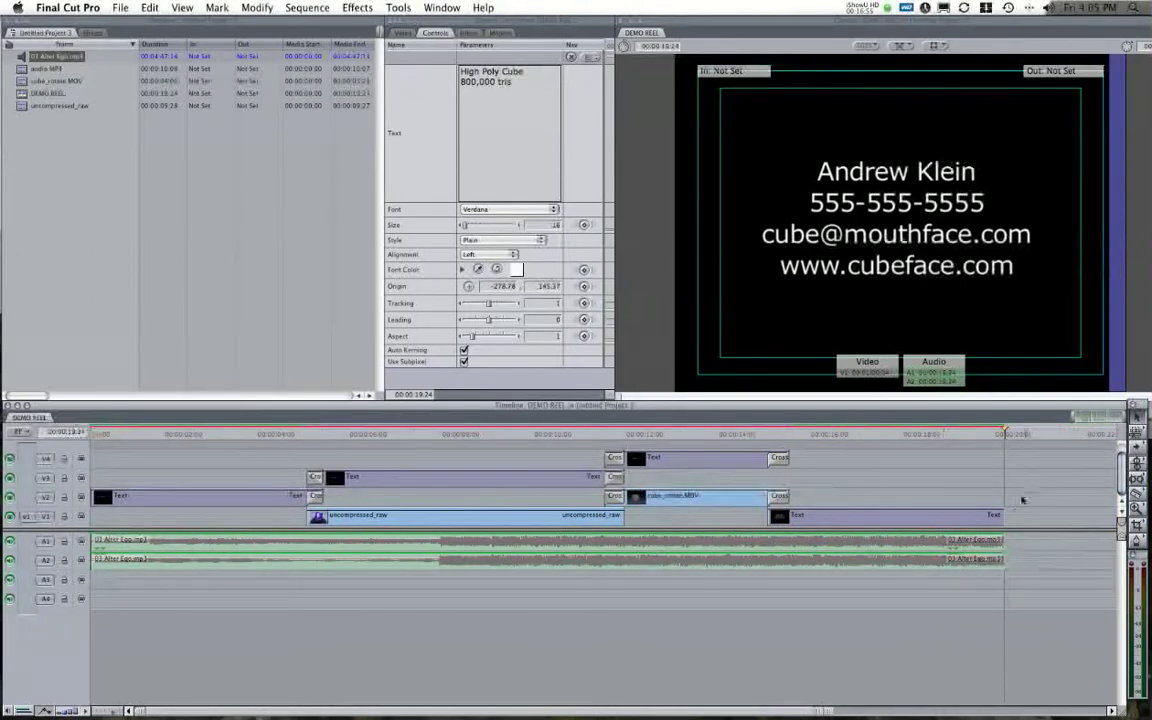
# Add a lengthened Cross Fade at the song's end, ending it at 00:00:19:04.
pyautogui.rightClick(1005, 541)
pyautogui.click(1023, 547)
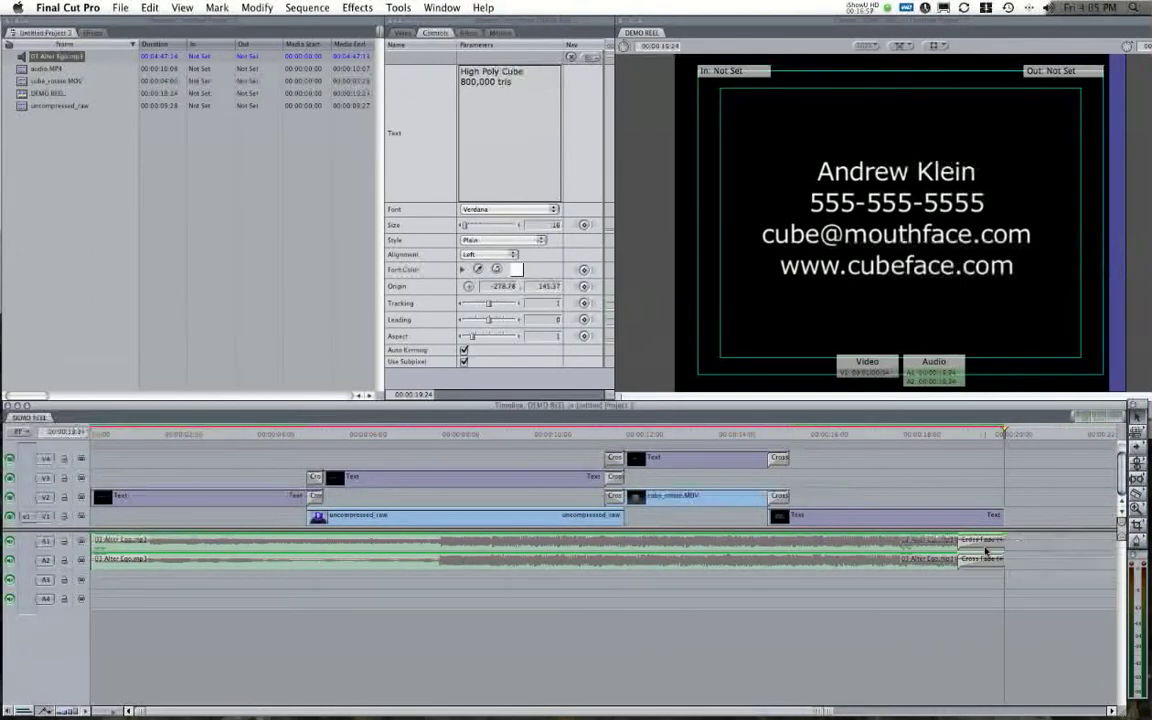
pyautogui.moveTo(967, 541); pyautogui.dragTo(805, 541)
pyautogui.moveTo(1001, 541); pyautogui.dragTo(975, 542)
# Trim the song's start 17 frames later and add a long opening Cross Fade.
pyautogui.moveTo(95, 541); pyautogui.dragTo(118, 541)
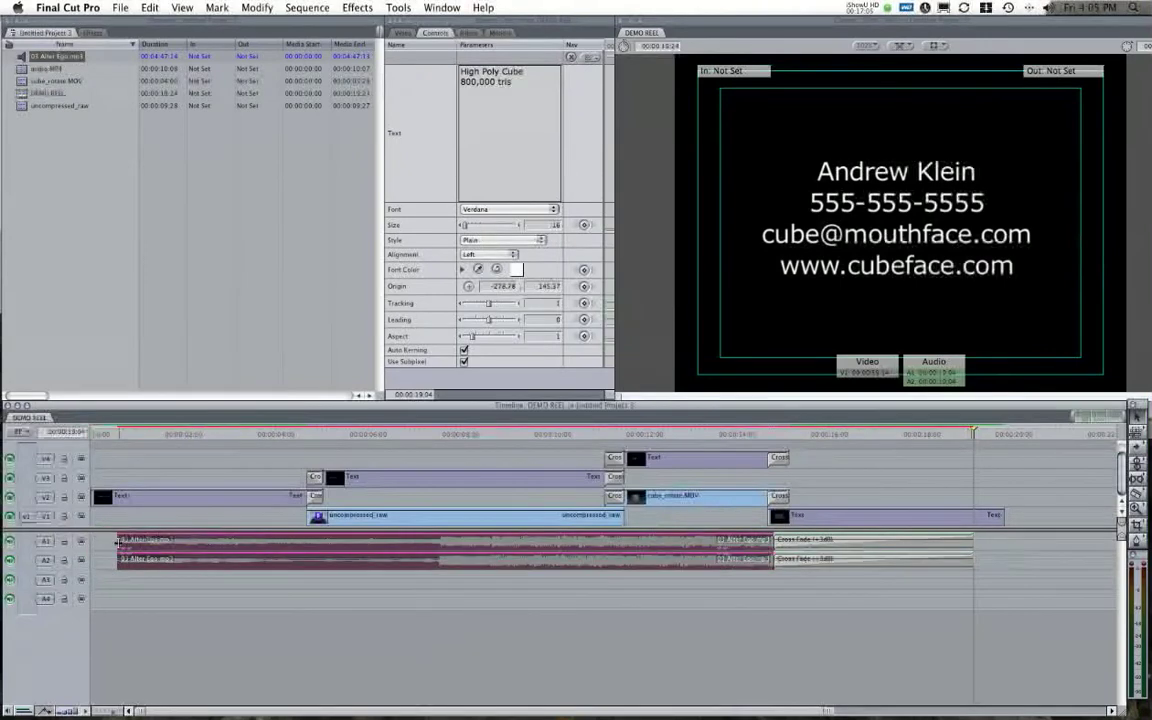
pyautogui.rightClick(118, 541)
pyautogui.click(160, 550)
pyautogui.click(158, 540)
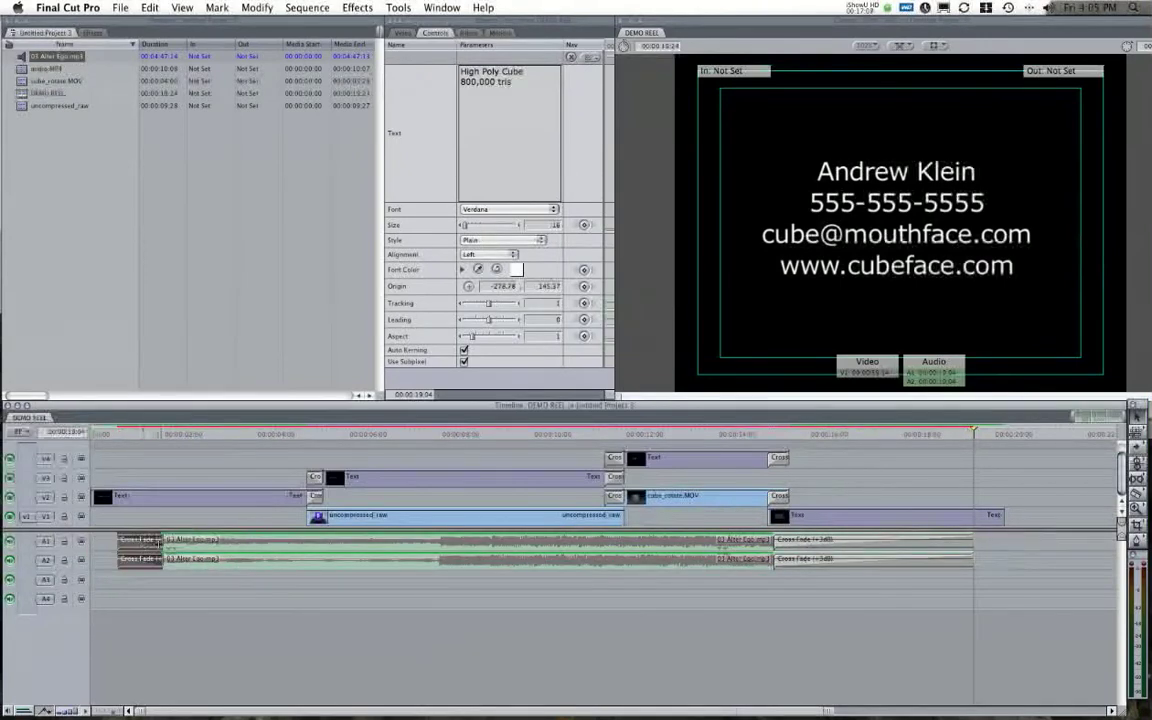
pyautogui.moveTo(162, 541); pyautogui.dragTo(272, 541)
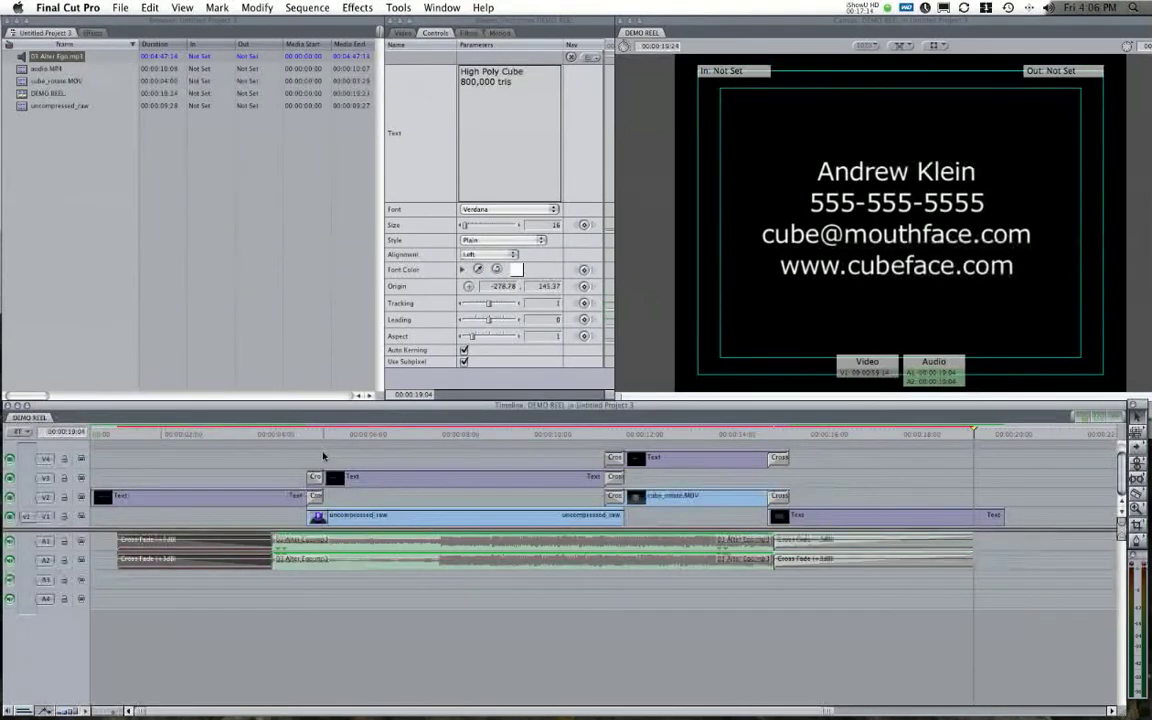
# Render the soundtrack audio, then play DEMO REEL from the start and scrub through the cube clips.
pyautogui.press('alt+super+r')
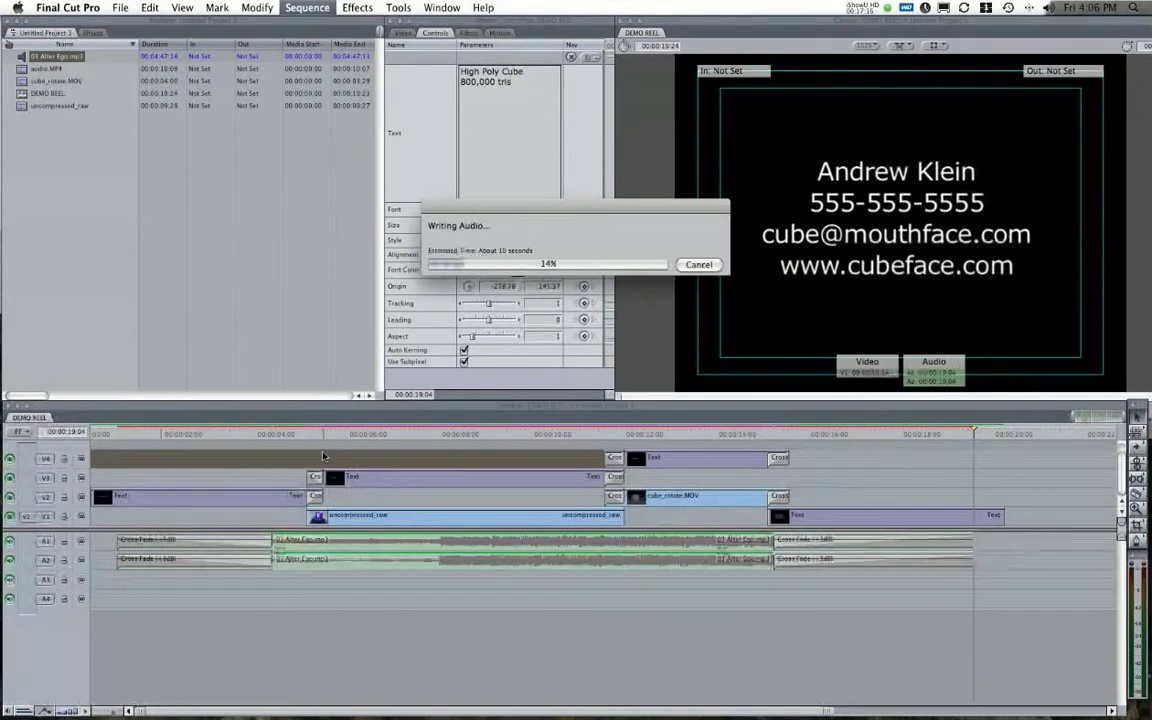
pyautogui.click(125, 432)
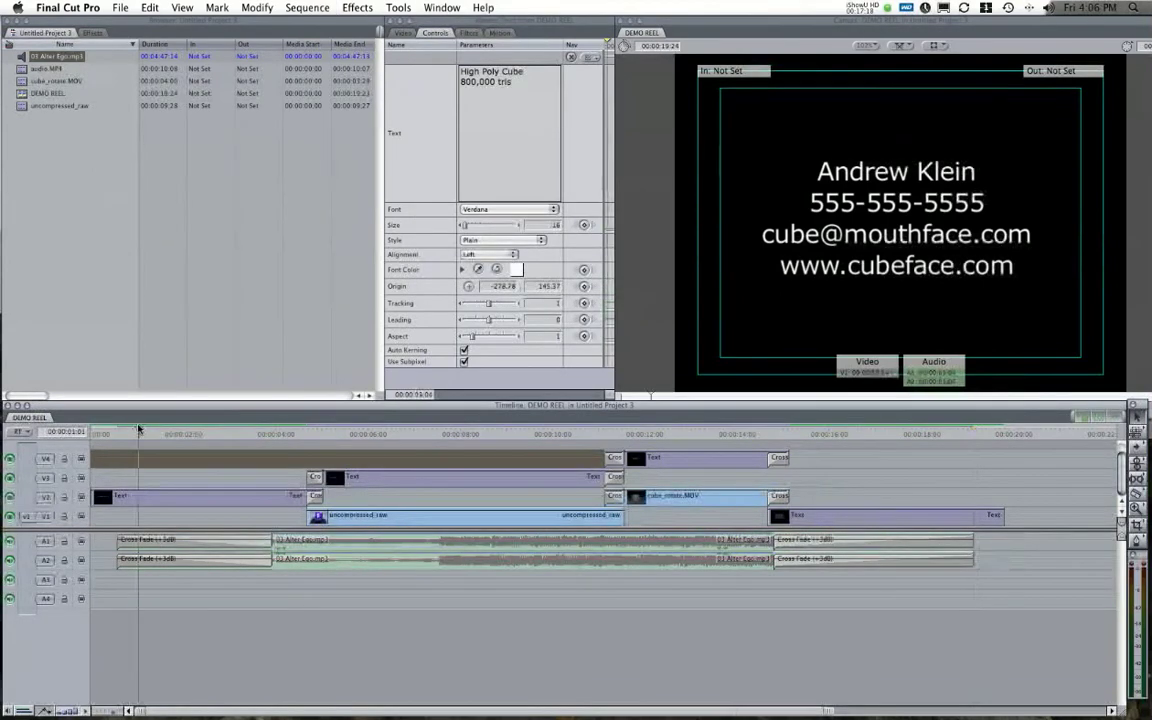
pyautogui.press('space')
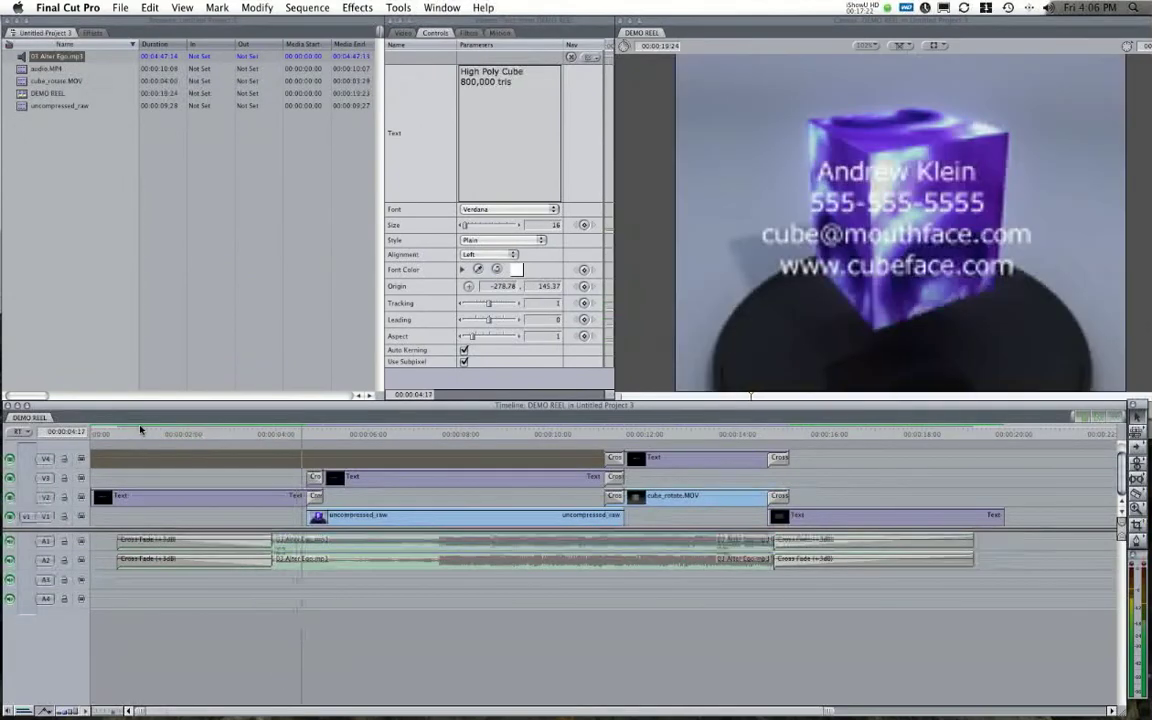
pyautogui.moveTo(324, 434); pyautogui.dragTo(419, 436)
pyautogui.moveTo(590, 436); pyautogui.dragTo(529, 436)
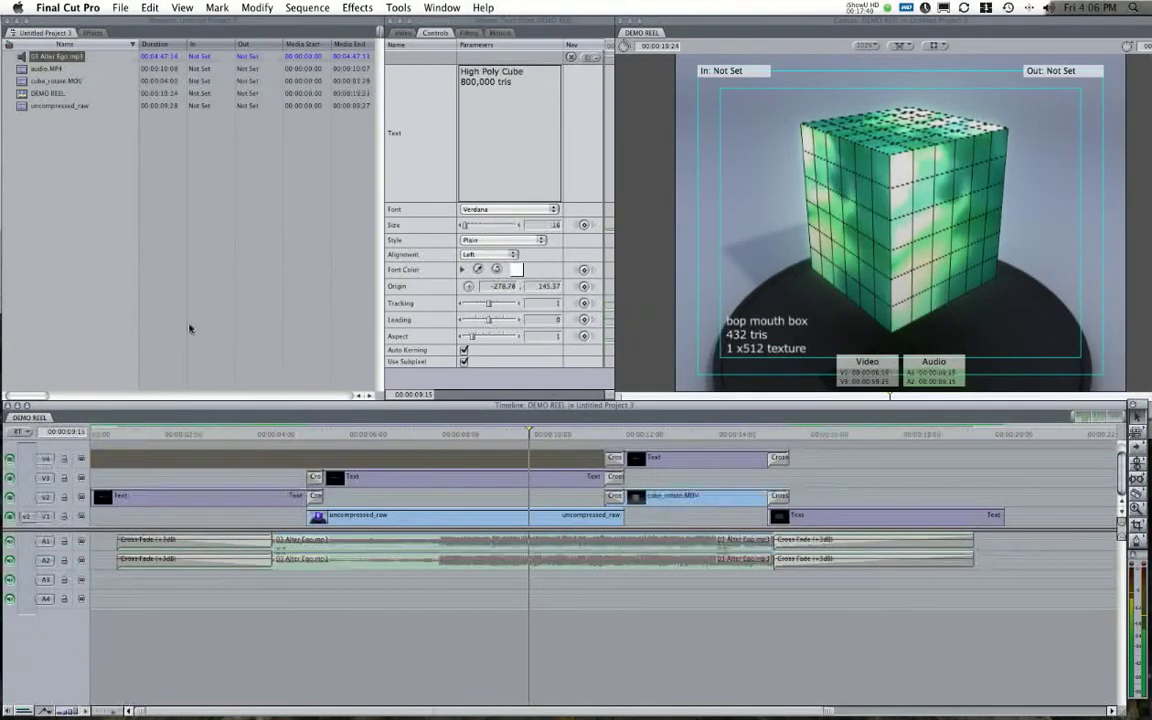
# Export the DEMO REEL sequence using QuickTime Conversion and bring up its movie Options.
pyautogui.click(129, 253)
pyautogui.click(119, 7)
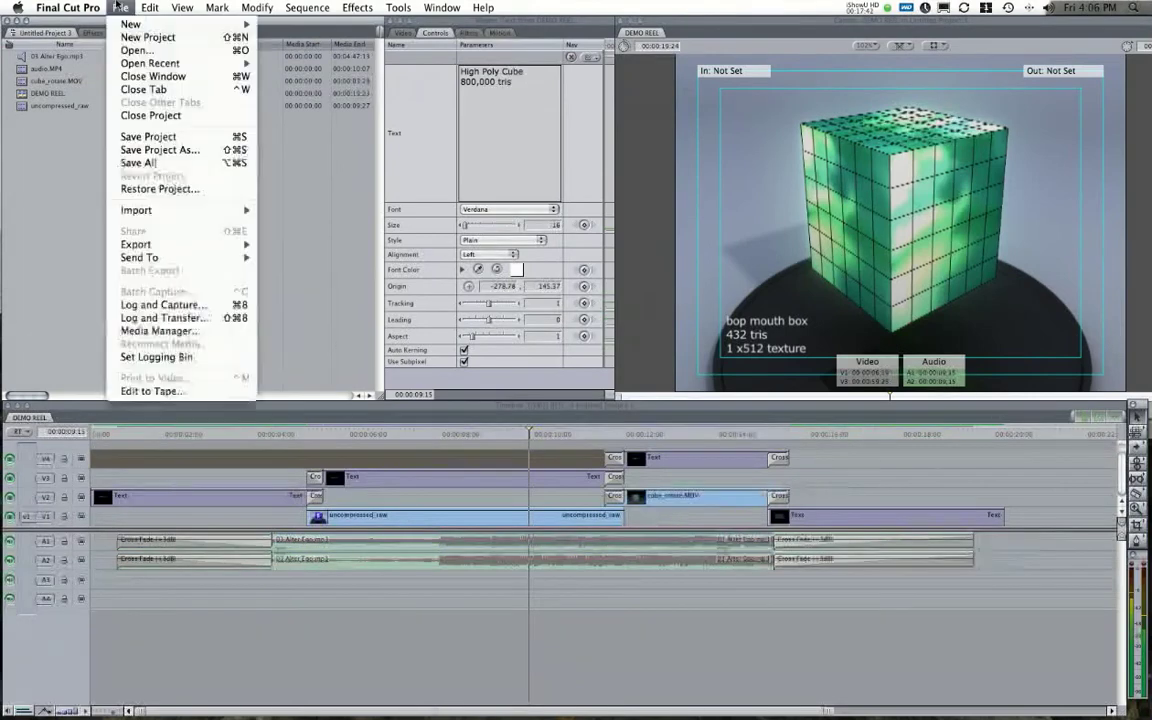
pyautogui.press('Escape')
pyautogui.press('d')
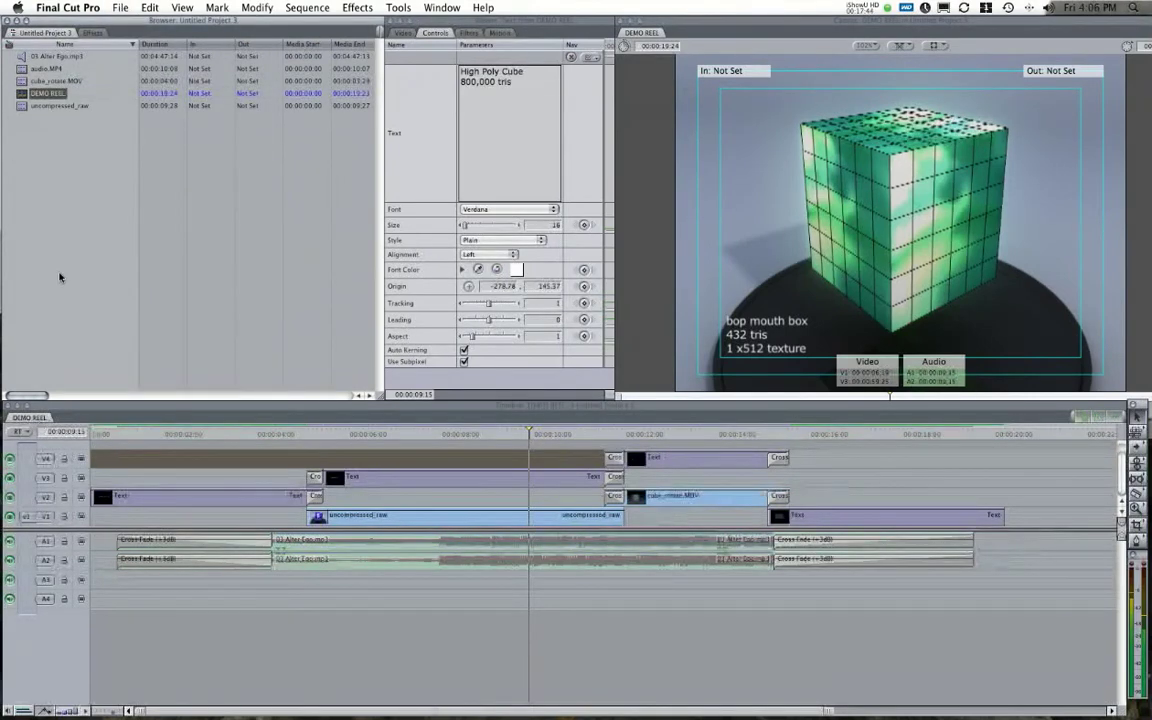
pyautogui.click(119, 7)
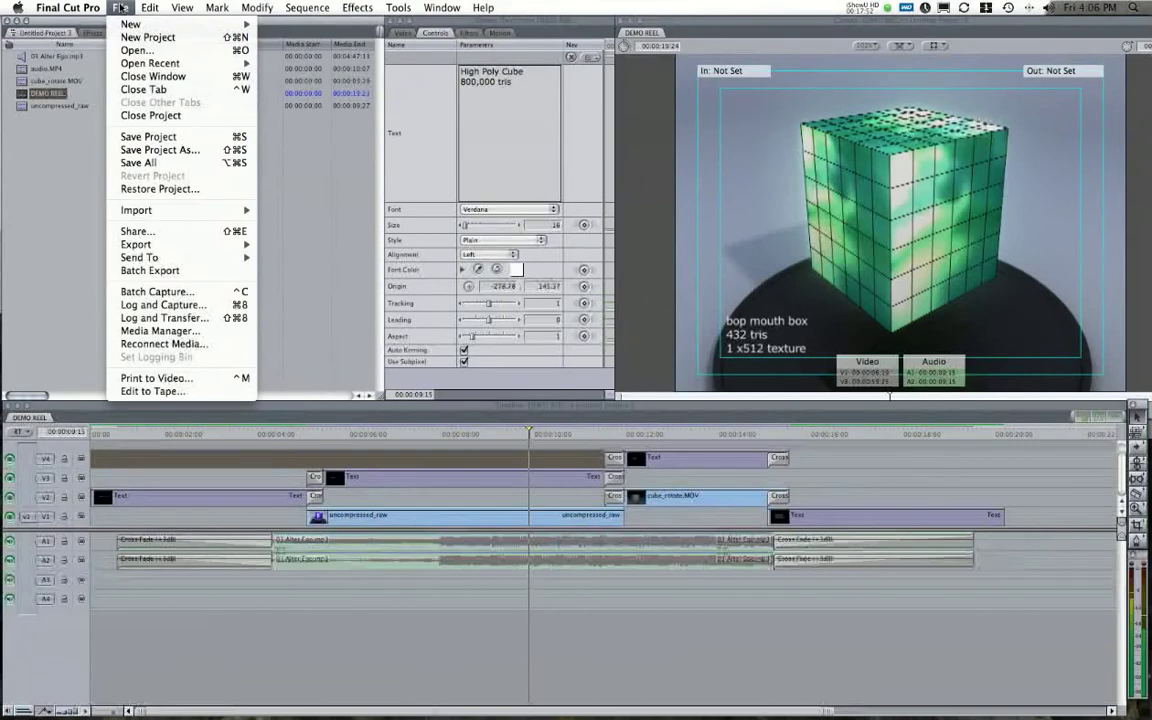
pyautogui.moveTo(201, 248)
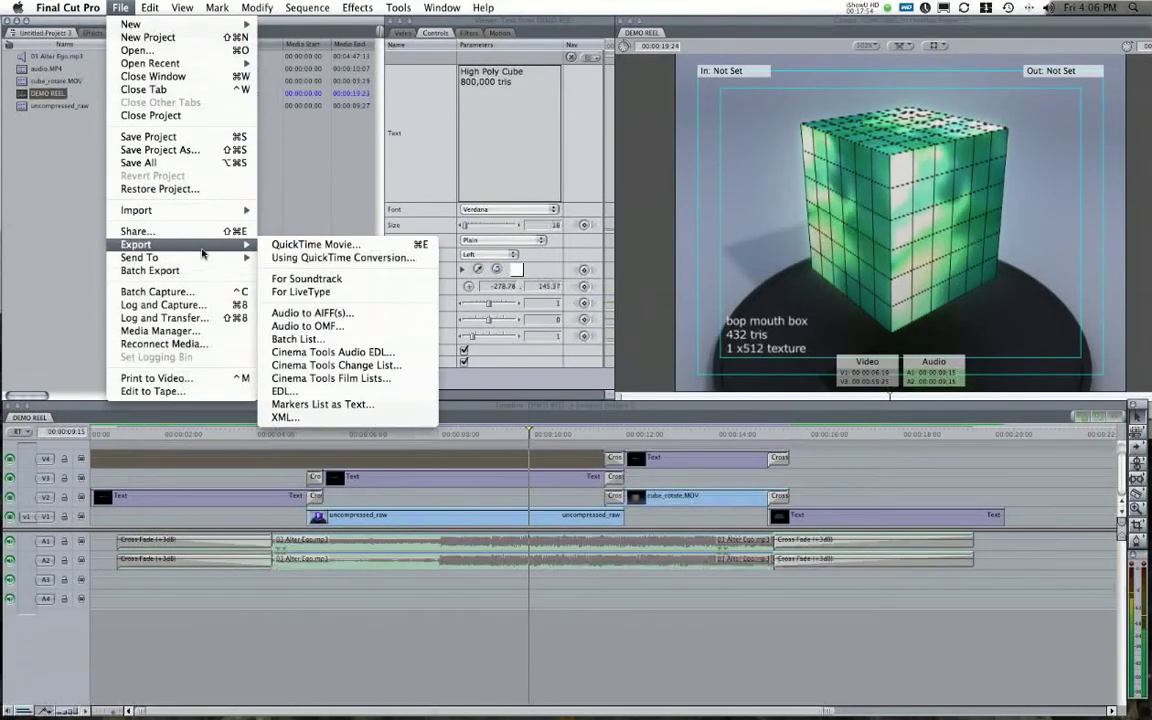
pyautogui.click(386, 258)
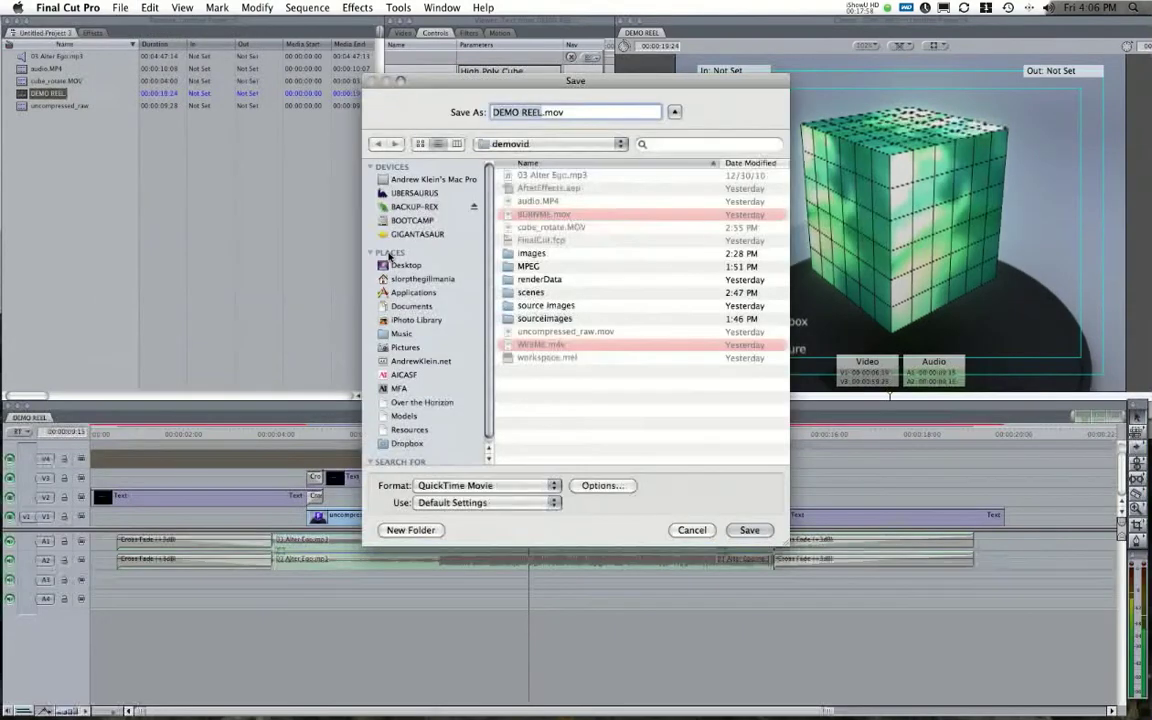
pyautogui.click(582, 487)
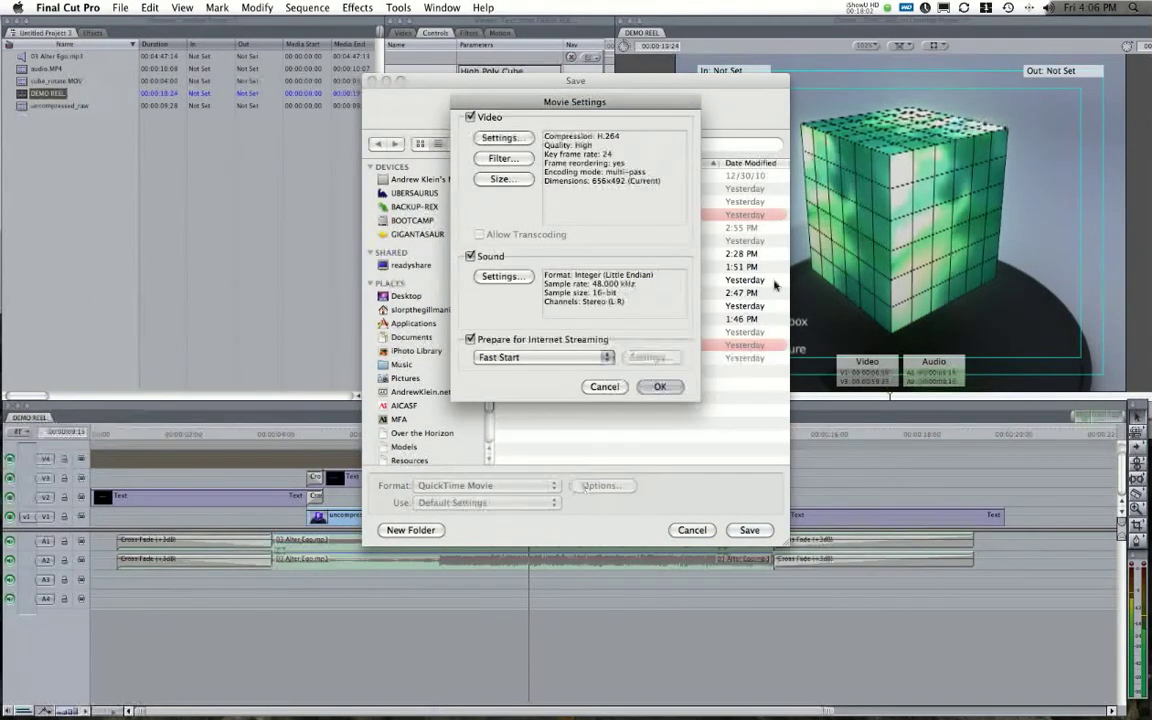
# Keep H.264 compression, raise quality to Best, and set a key frame every 30 frames.
pyautogui.click(501, 139)
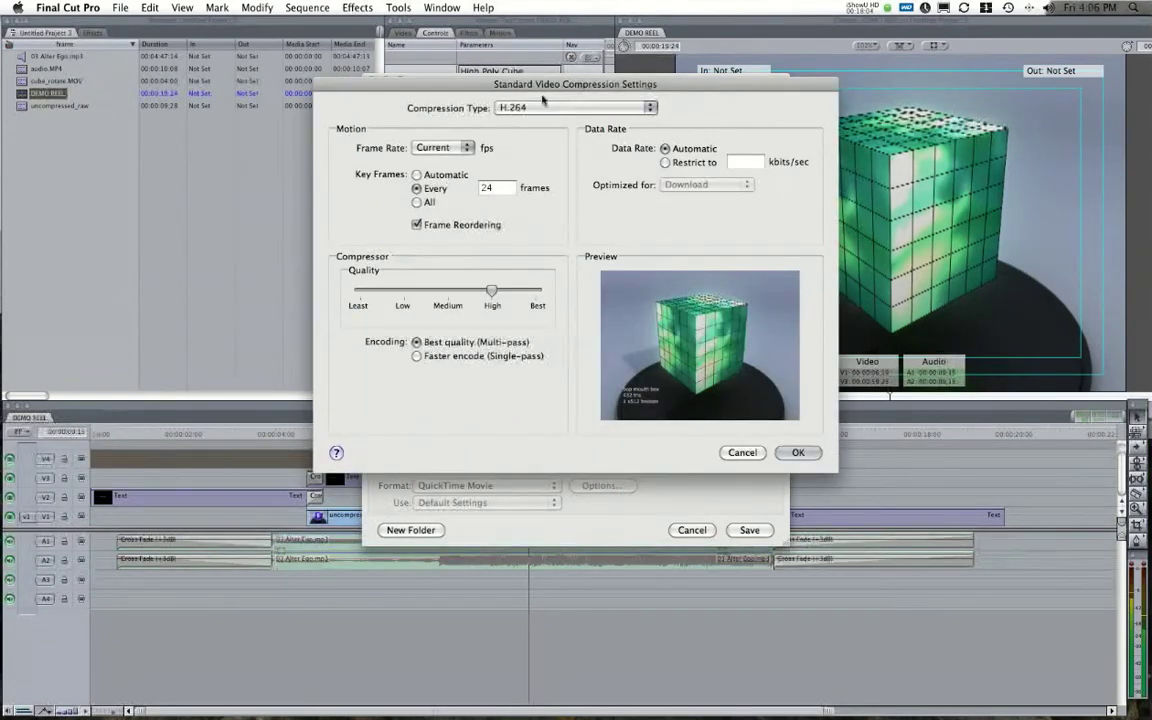
pyautogui.moveTo(570, 86); pyautogui.dragTo(606, 102)
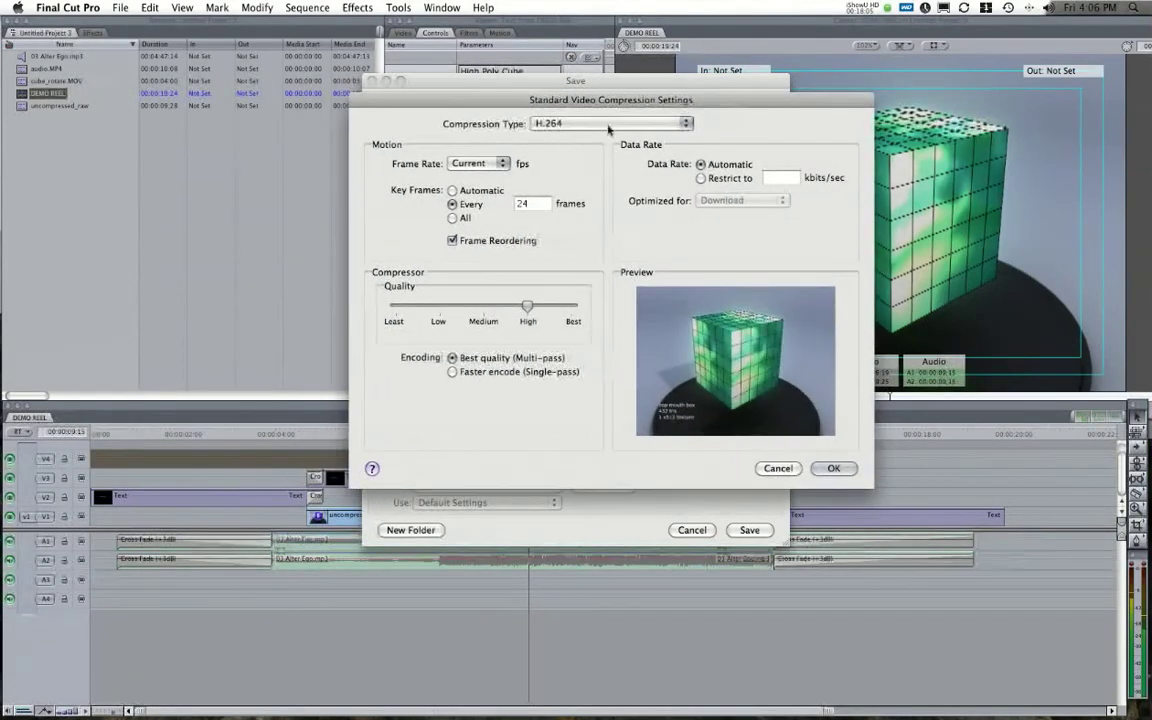
pyautogui.click(558, 126)
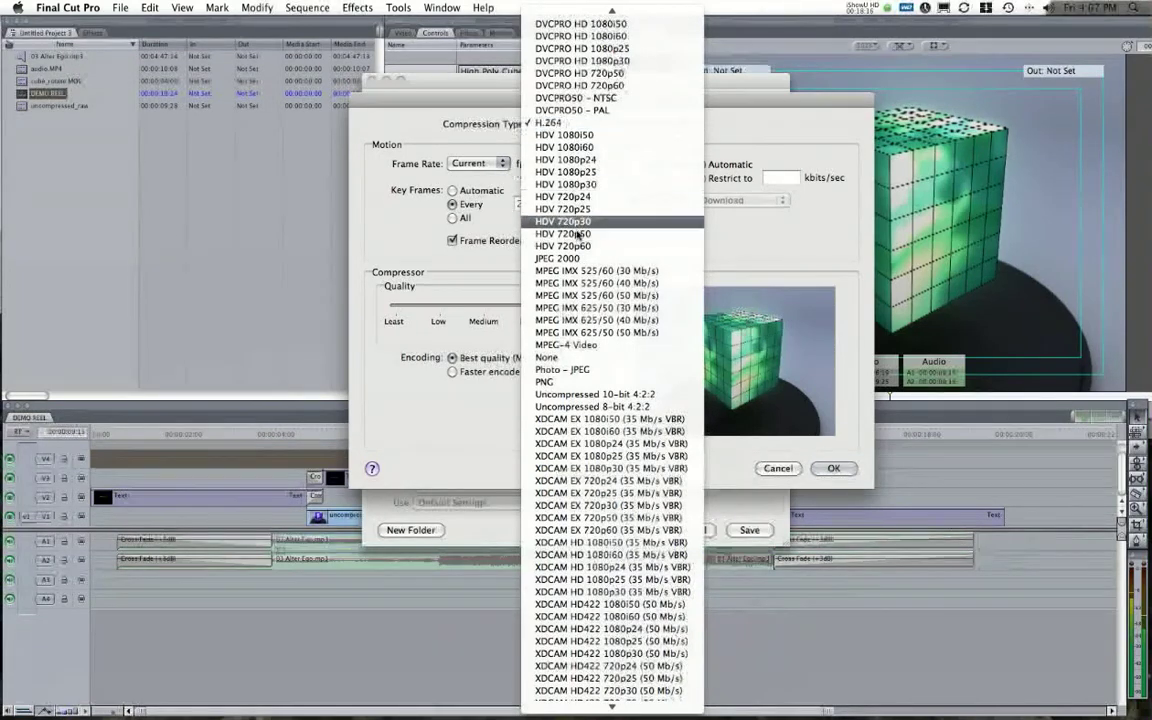
pyautogui.scroll(-1, 575, 343)
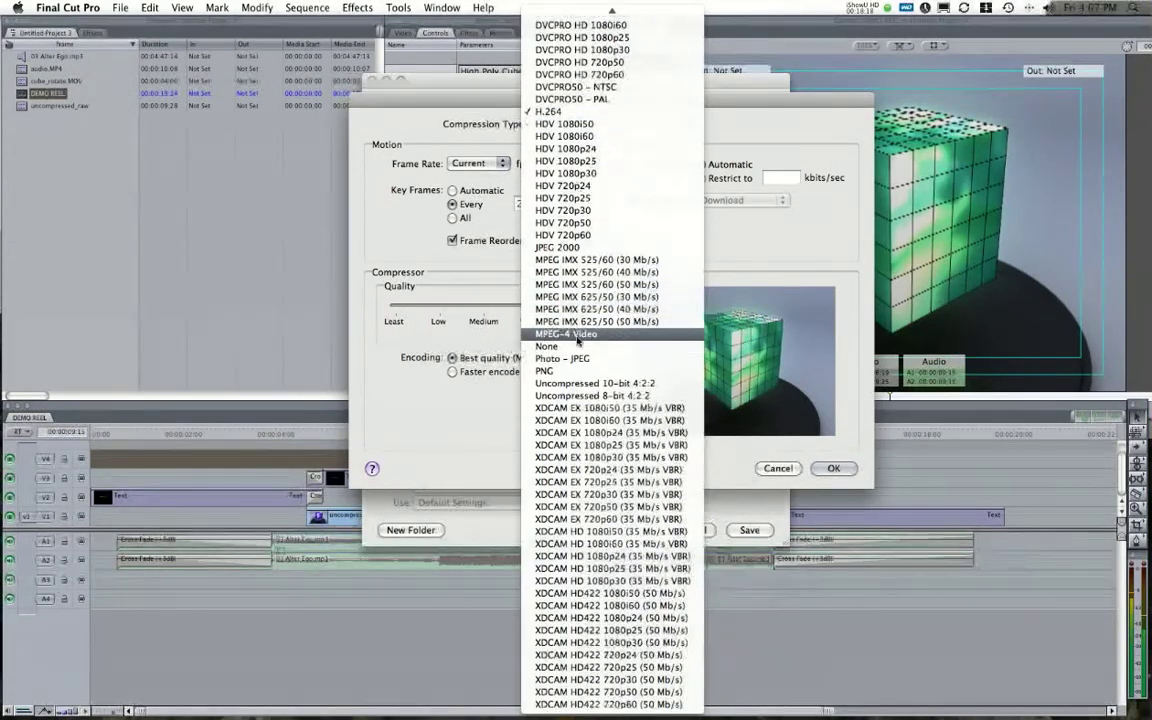
pyautogui.scroll(5, 598, 360)
pyautogui.scroll(-5, 620, 368)
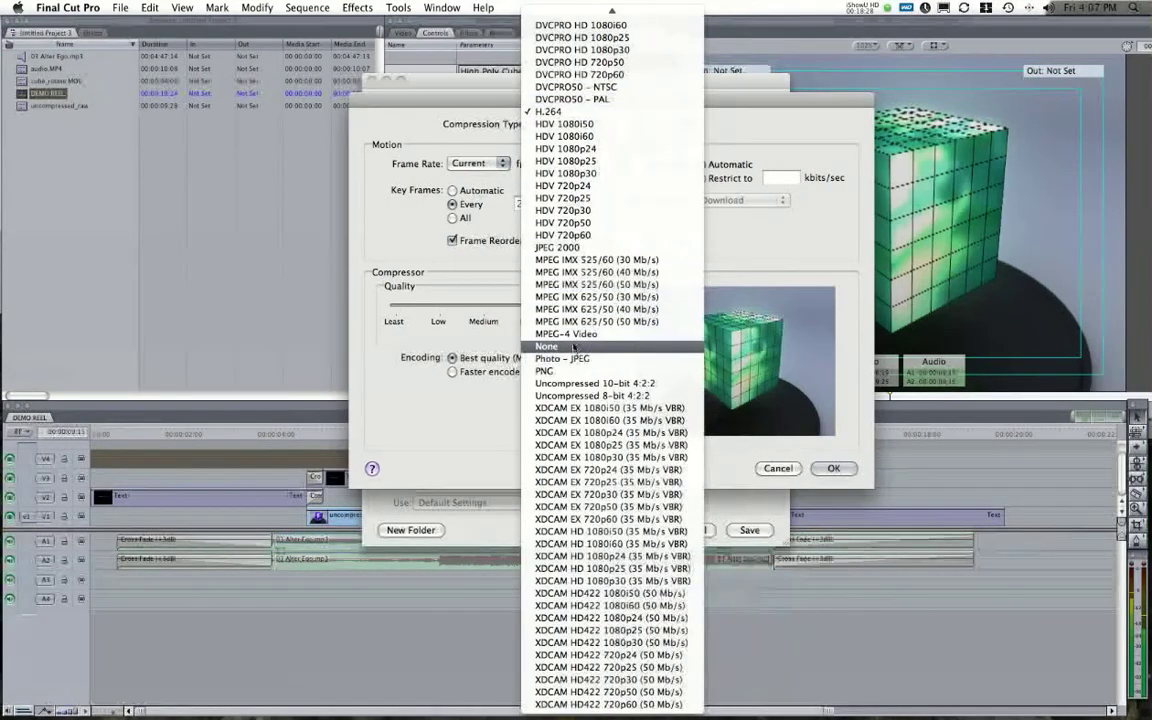
pyautogui.click(793, 432)
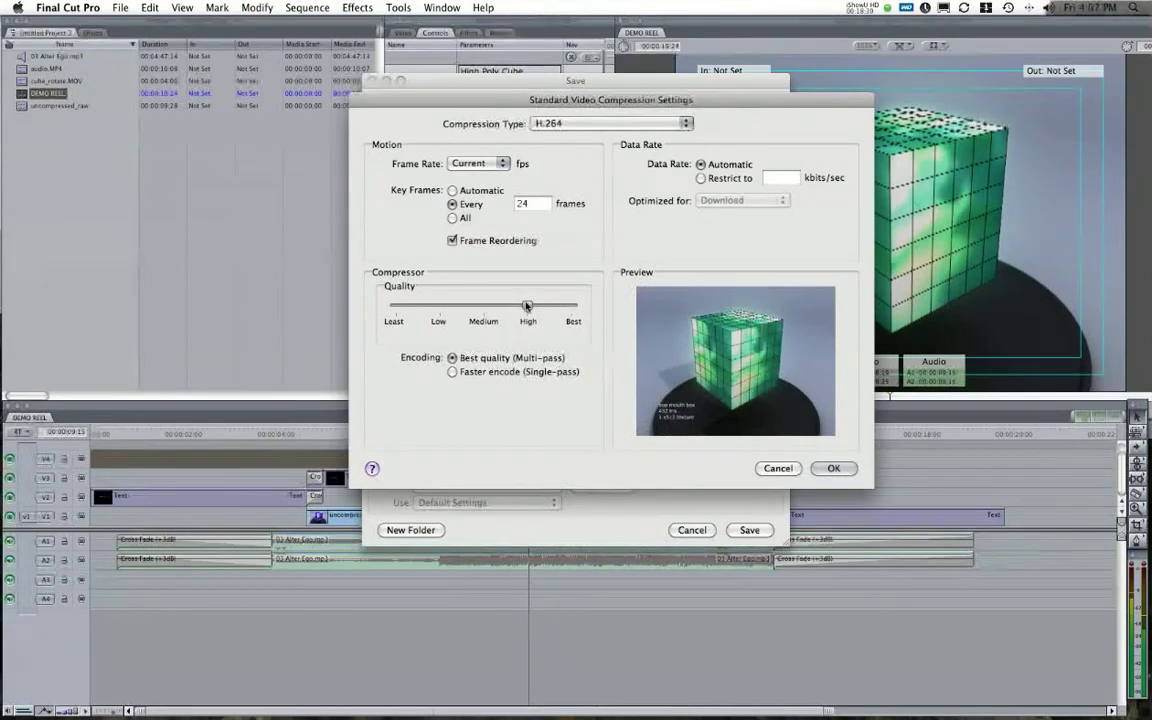
pyautogui.moveTo(590, 316); pyautogui.dragTo(586, 312)
pyautogui.doubleClick(530, 204)
pyautogui.write('30')
pyautogui.press('Return')
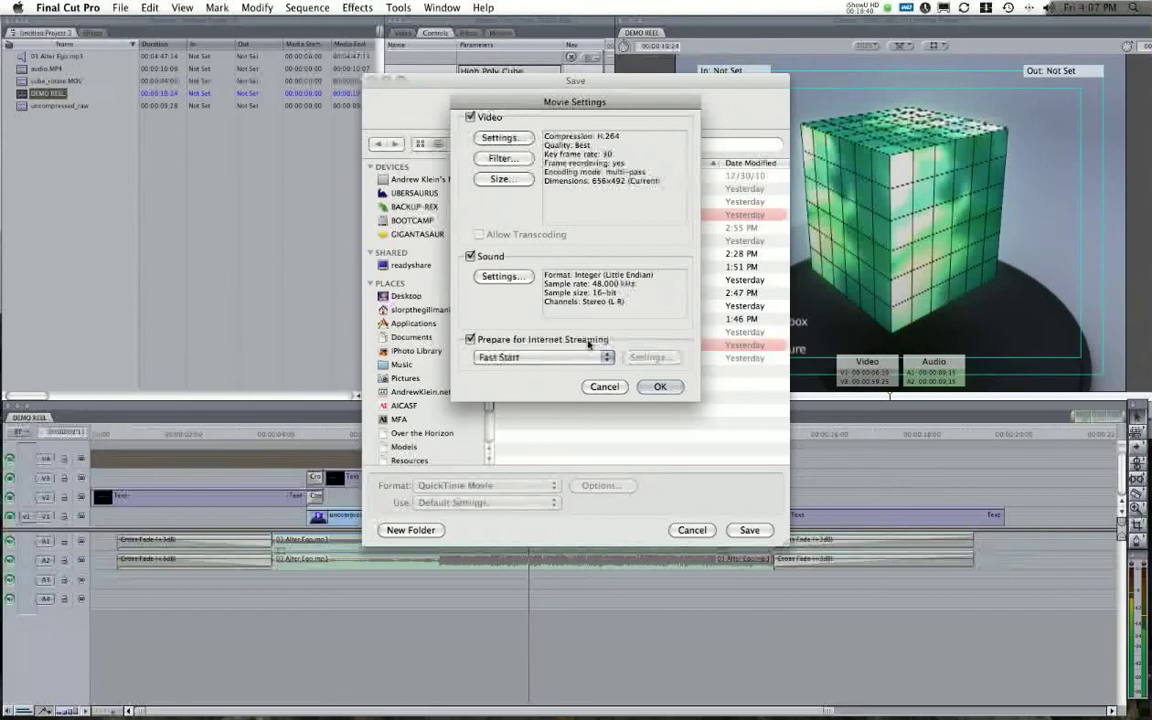
# Set custom export dimensions of 720 x 480 and confirm the Movie Settings.
pyautogui.click(498, 178)
pyautogui.click(540, 158)
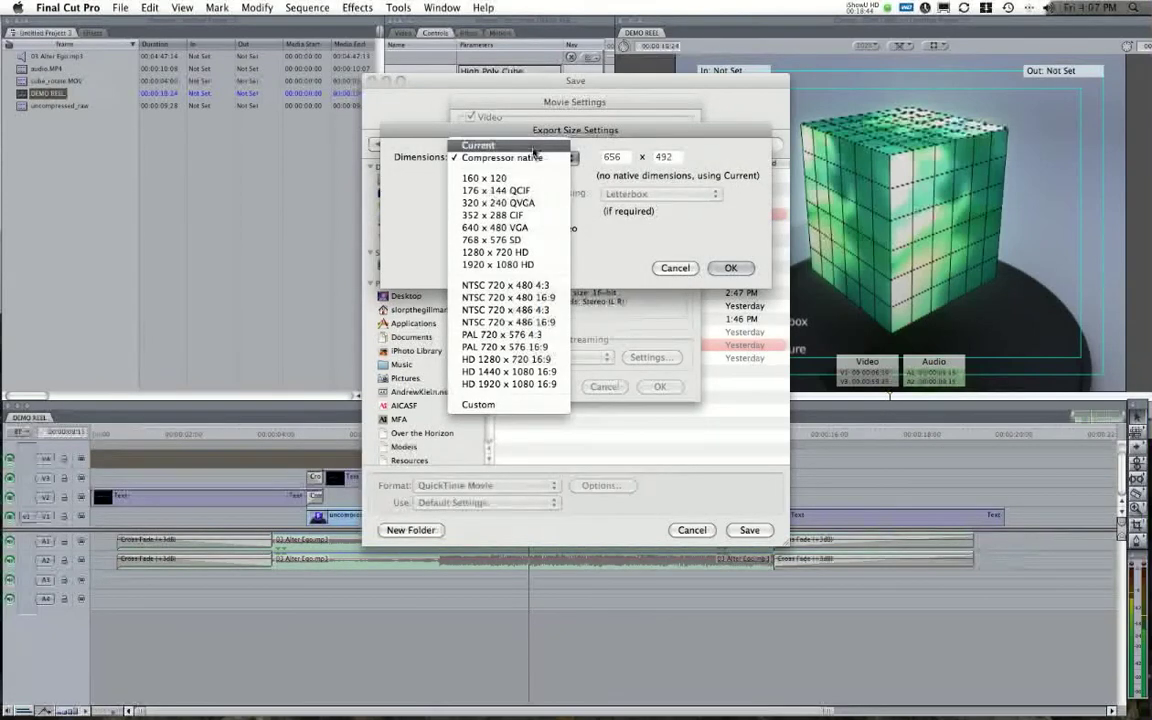
pyautogui.click(486, 145)
pyautogui.click(530, 158)
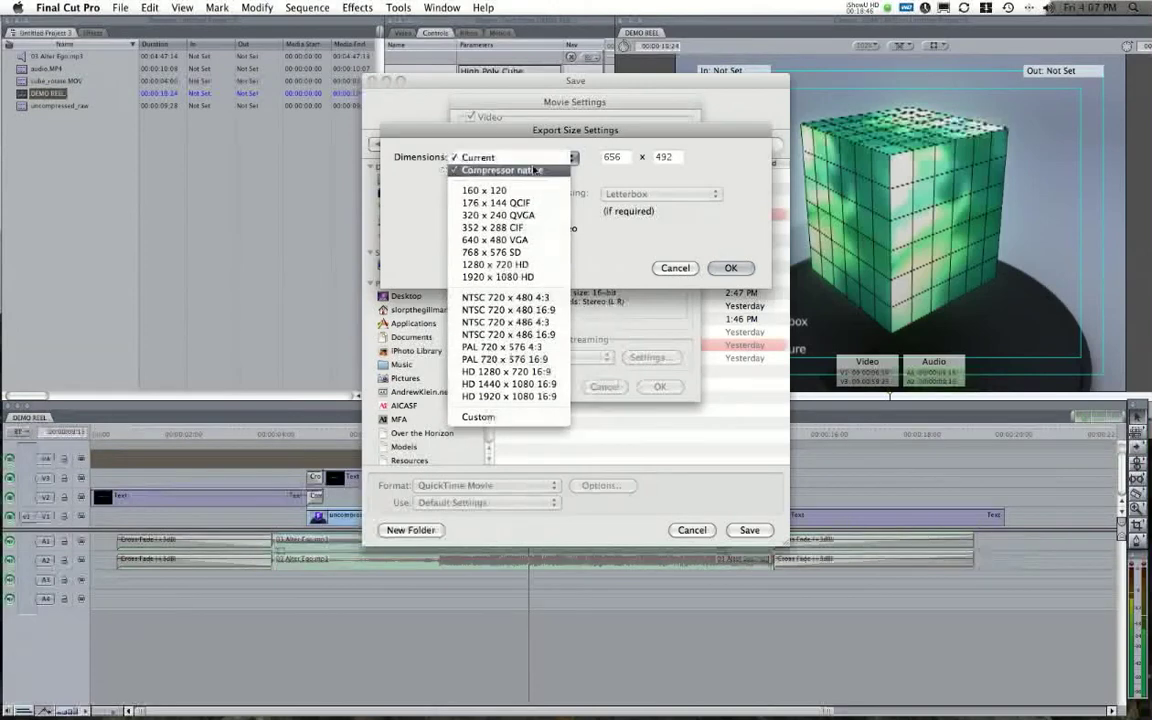
pyautogui.click(516, 241)
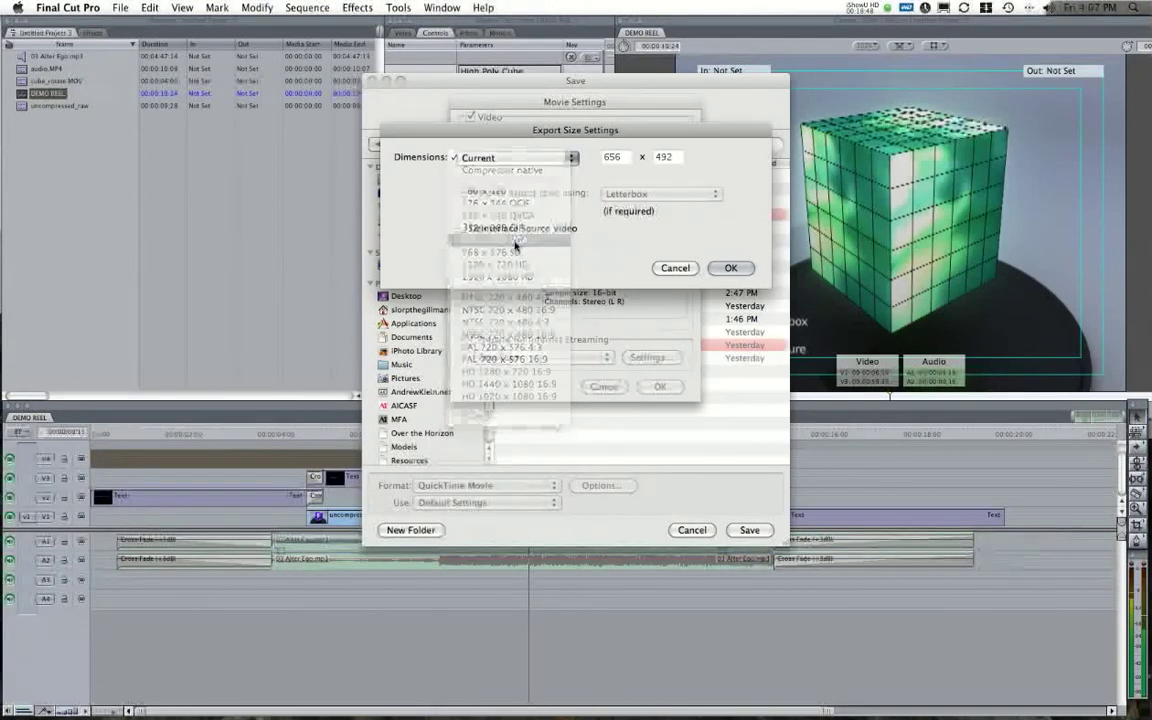
pyautogui.click(520, 158)
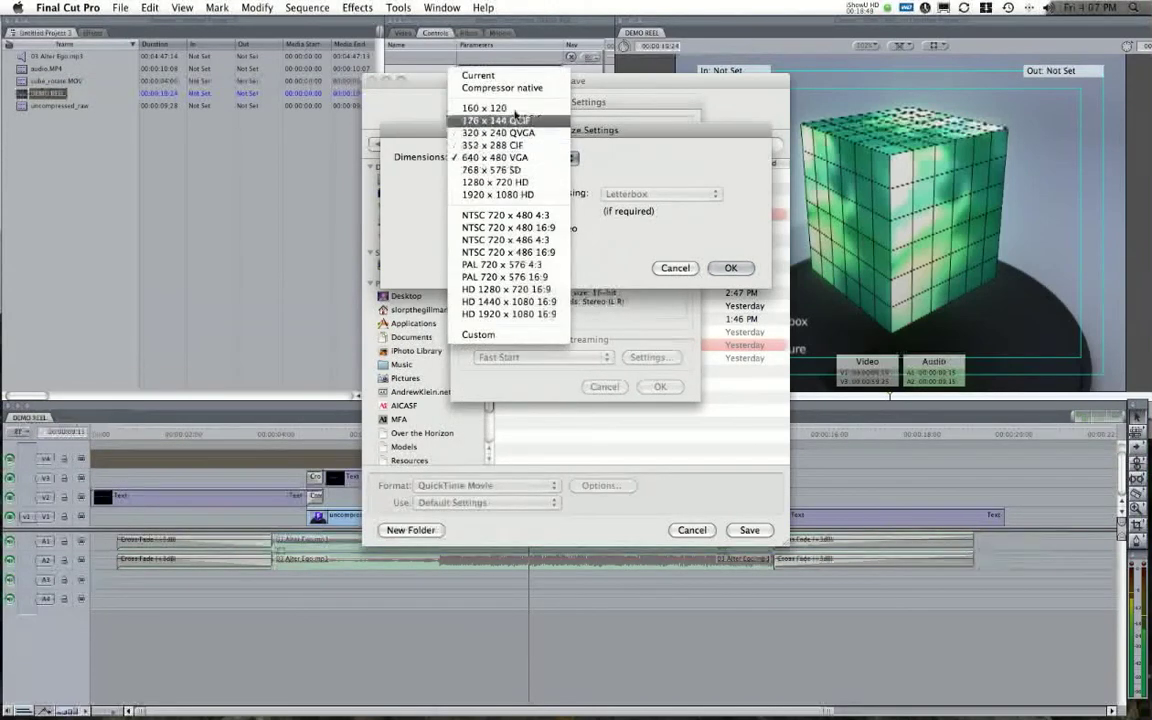
pyautogui.click(478, 334)
pyautogui.write('720')
pyautogui.click(670, 157)
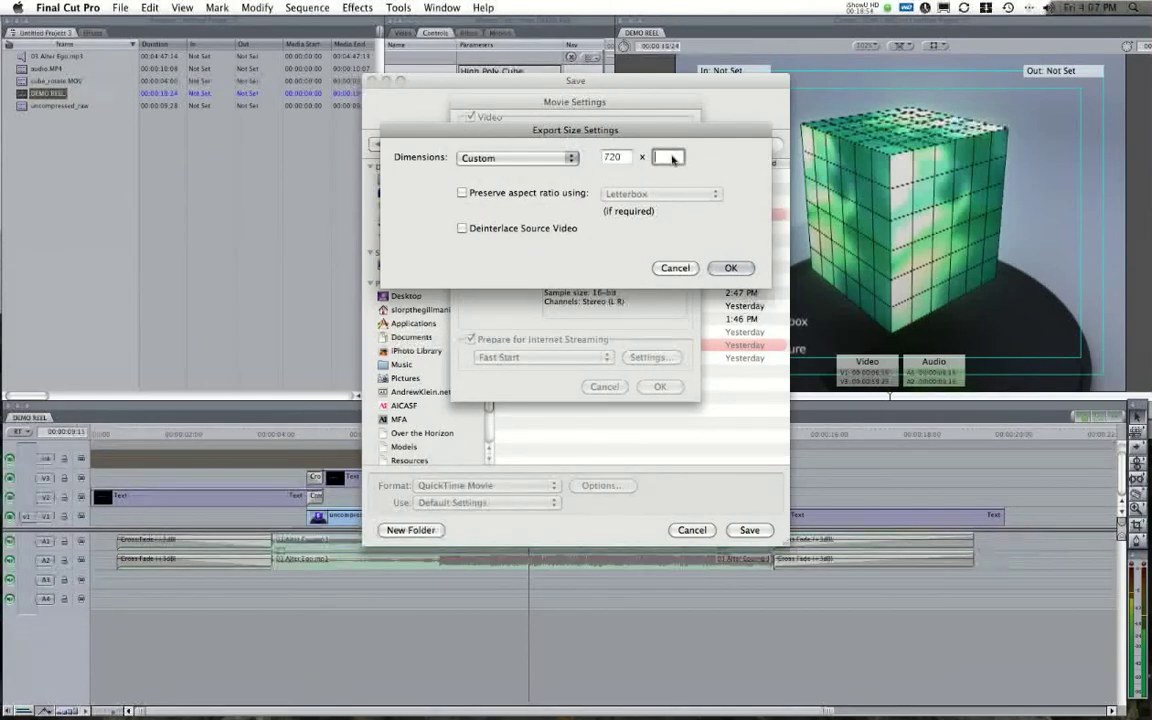
pyautogui.write('480')
pyautogui.click(733, 268)
pyautogui.press('Return')
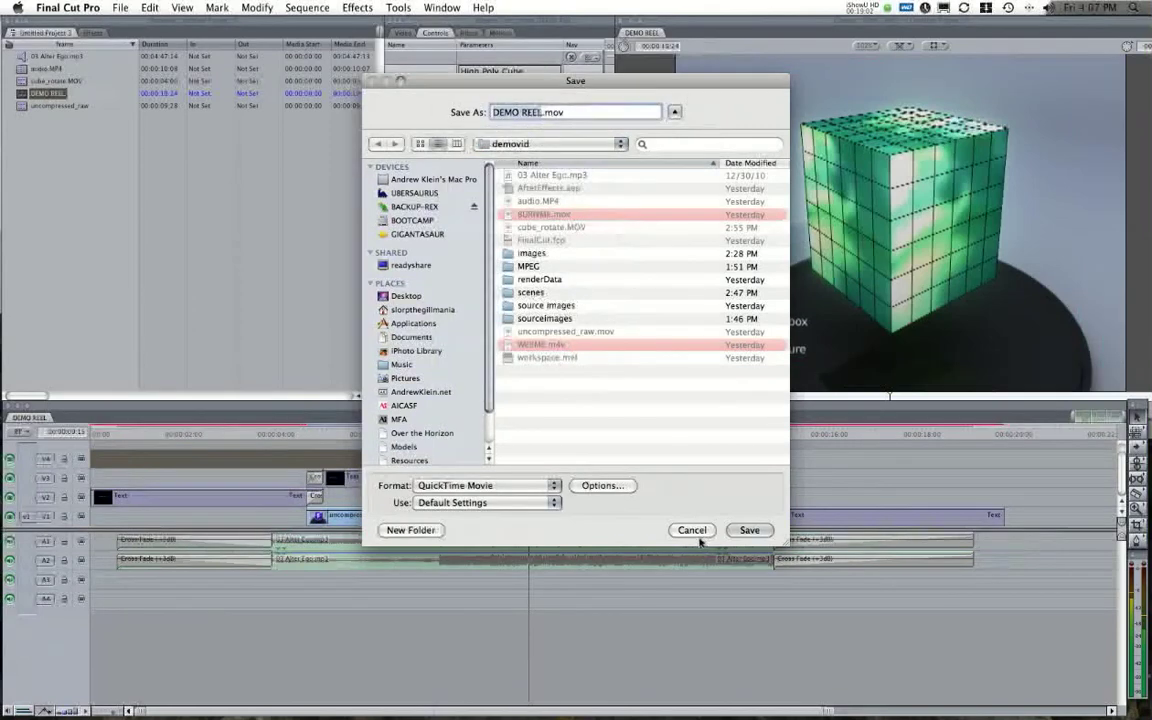
# Cancel saving DEMO REEL.mov and send the DEMO REEL sequence to Compressor instead.
pyautogui.click(692, 530)
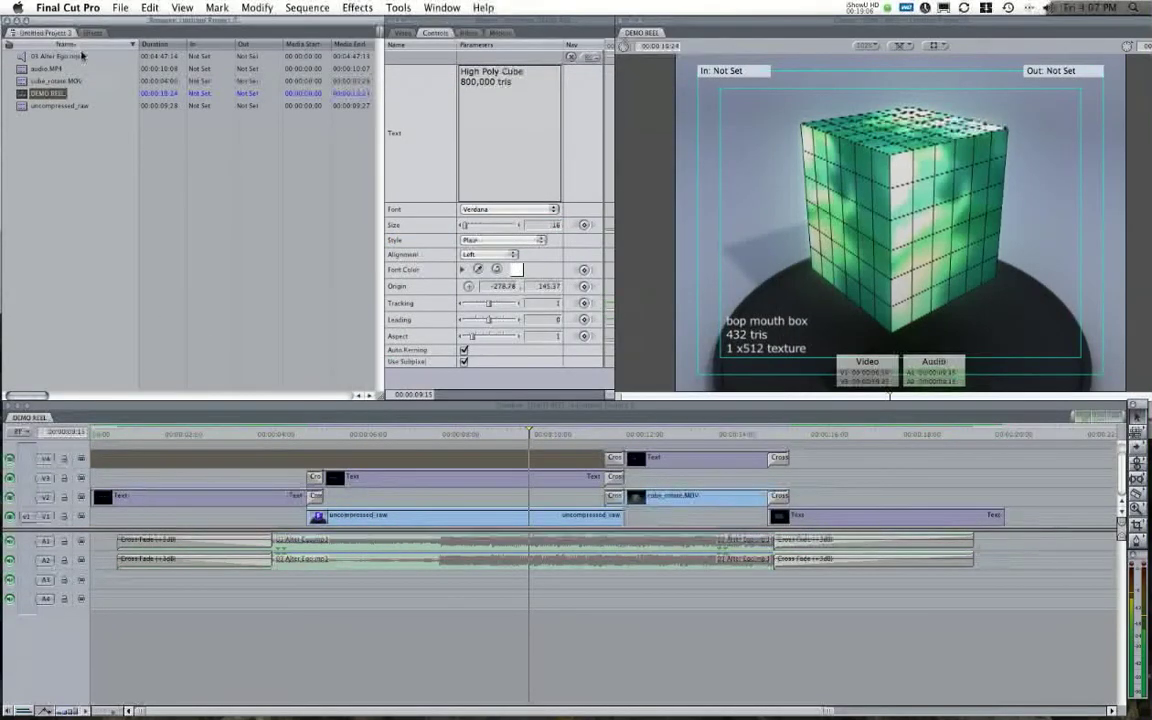
pyautogui.click(125, 7)
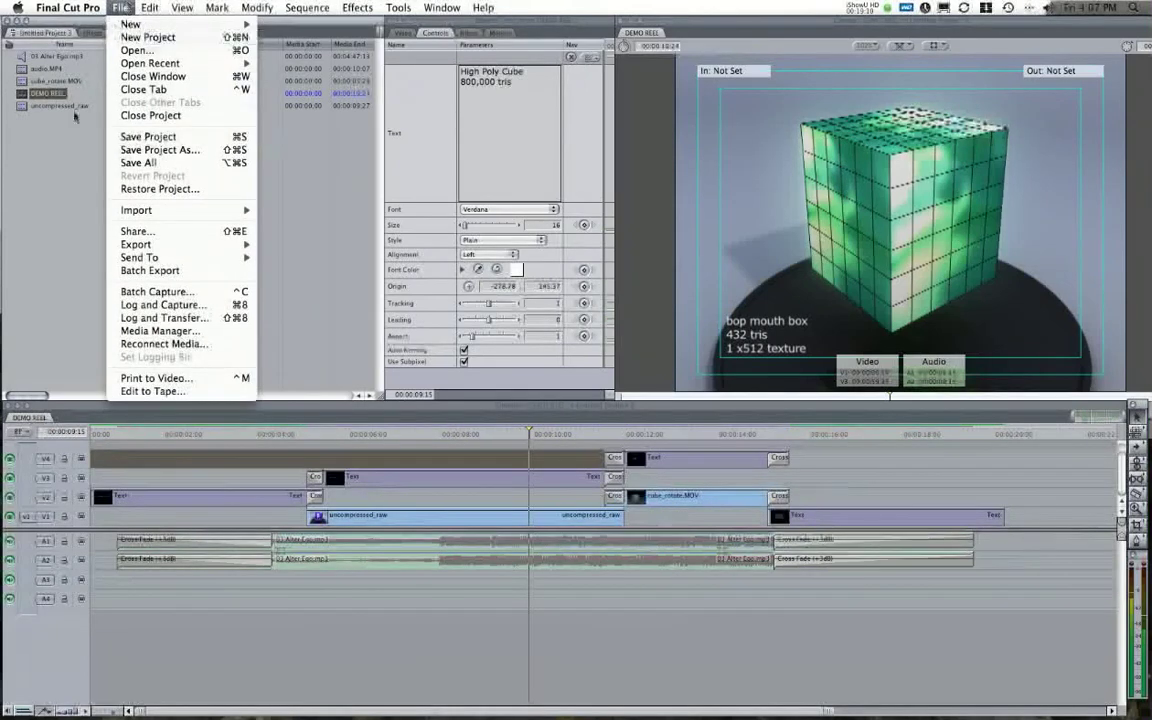
pyautogui.rightClick(45, 91)
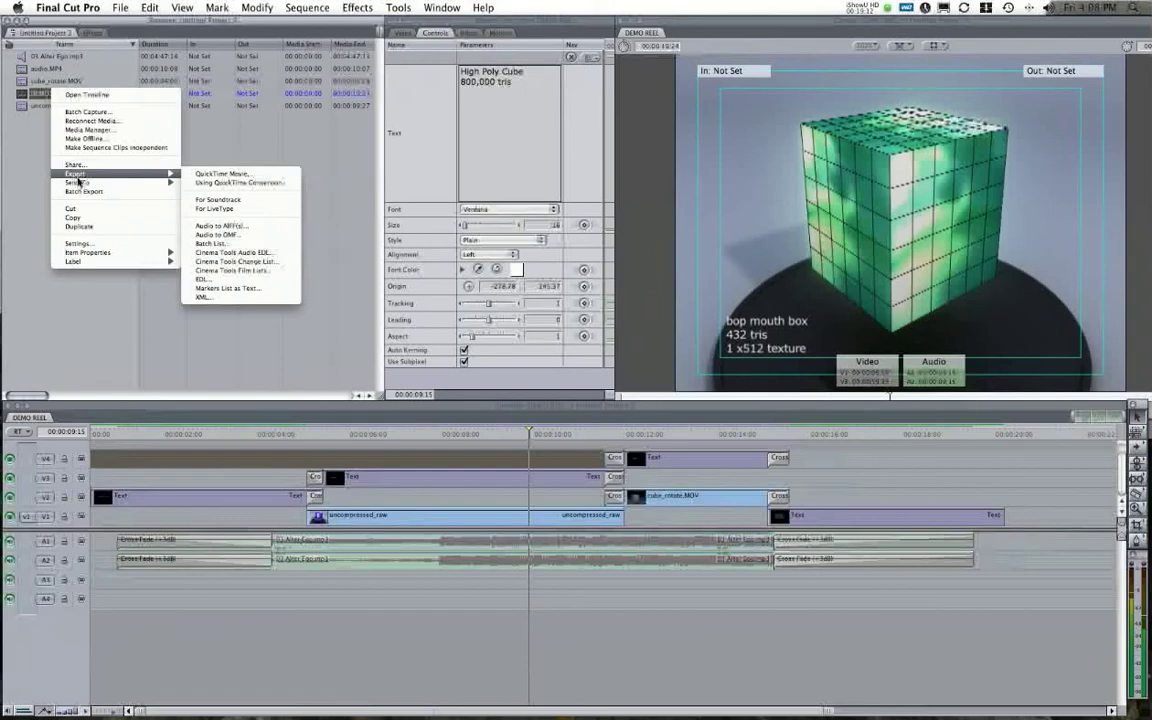
pyautogui.moveTo(80, 183)
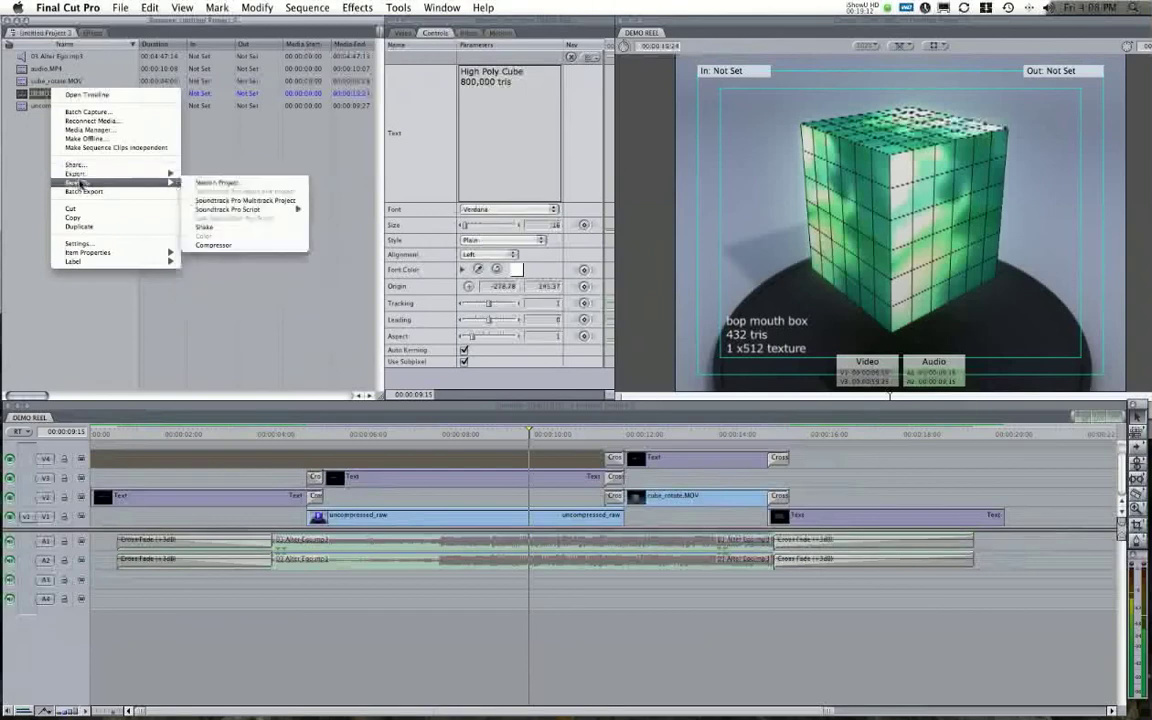
pyautogui.click(244, 247)
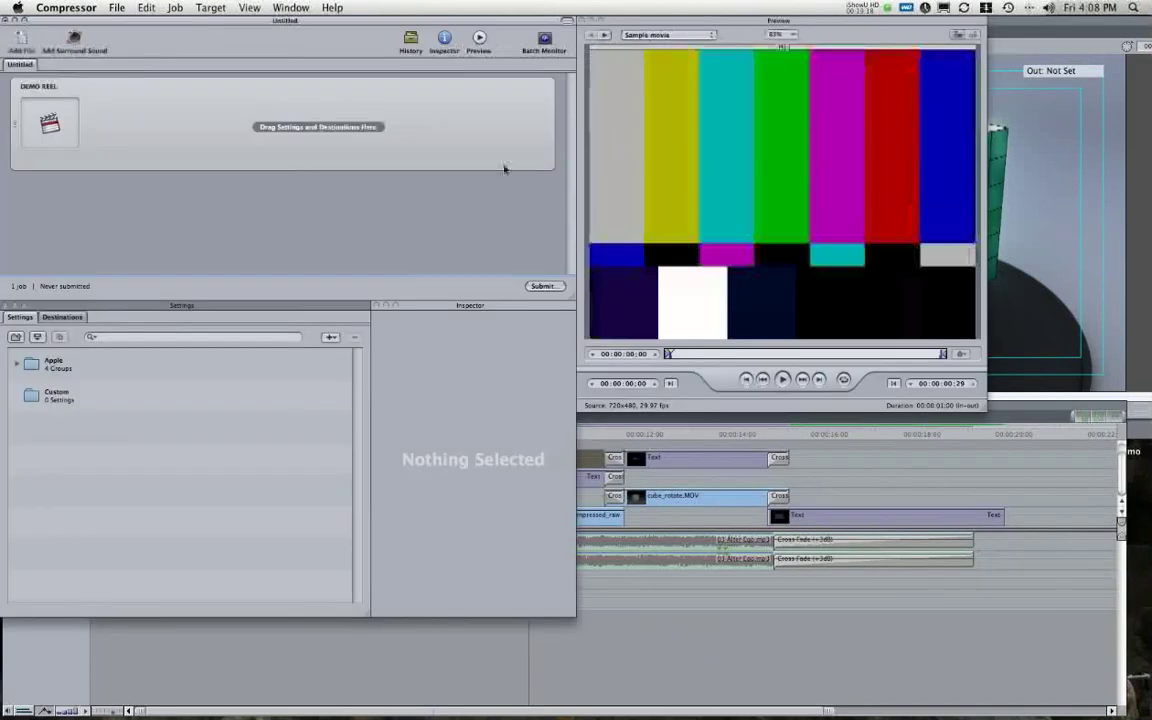